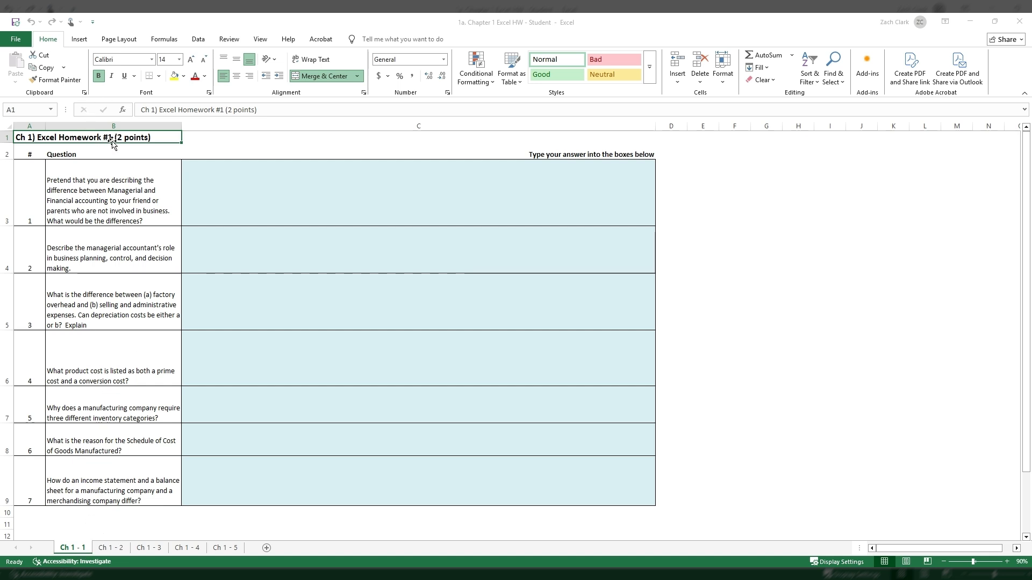
Look through the five homework sheets Ch 1 - 1 to Ch 1 - 5, checking each assignment's layout and instructions.
{"action": "left_click", "coordinate": [122, 548]}
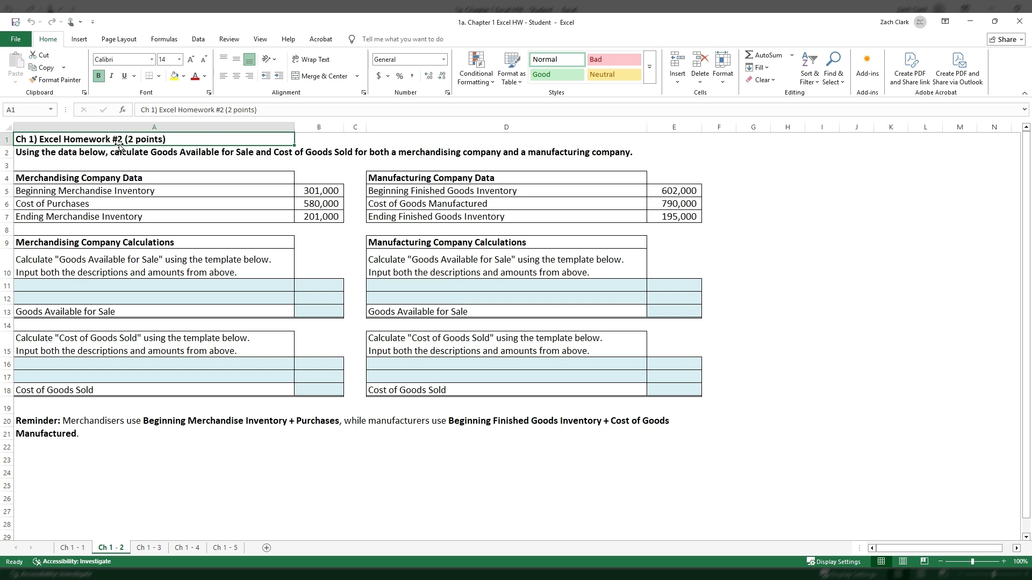
{"action": "left_click", "coordinate": [73, 552]}
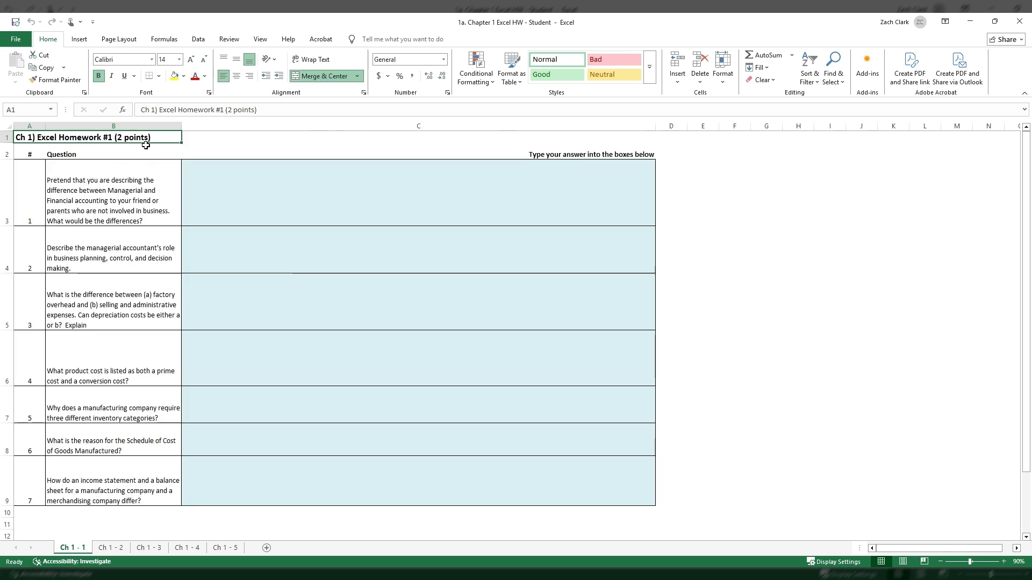
{"action": "left_click", "coordinate": [123, 548]}
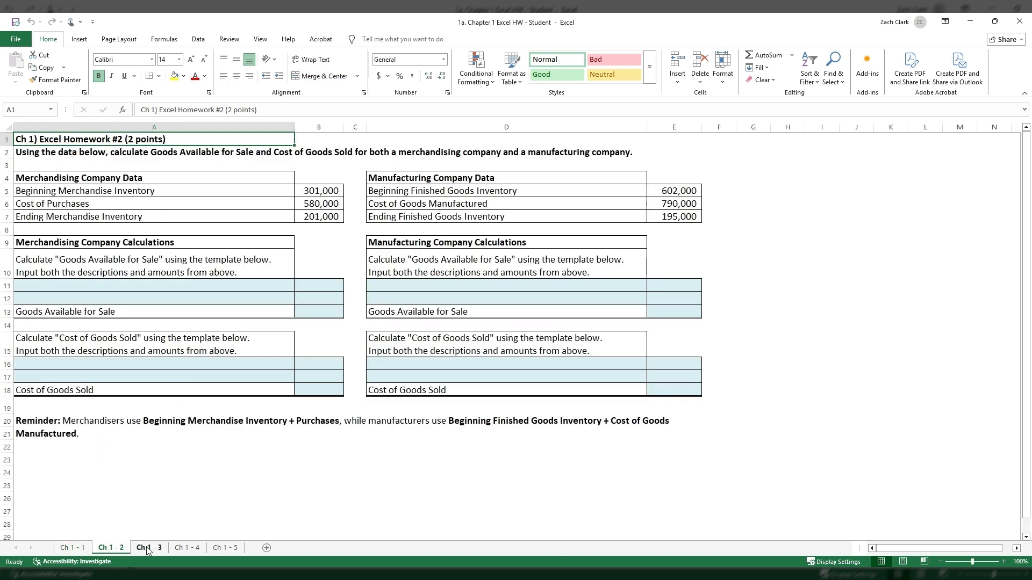
{"action": "left_click", "coordinate": [150, 548]}
{"action": "left_click", "coordinate": [192, 549]}
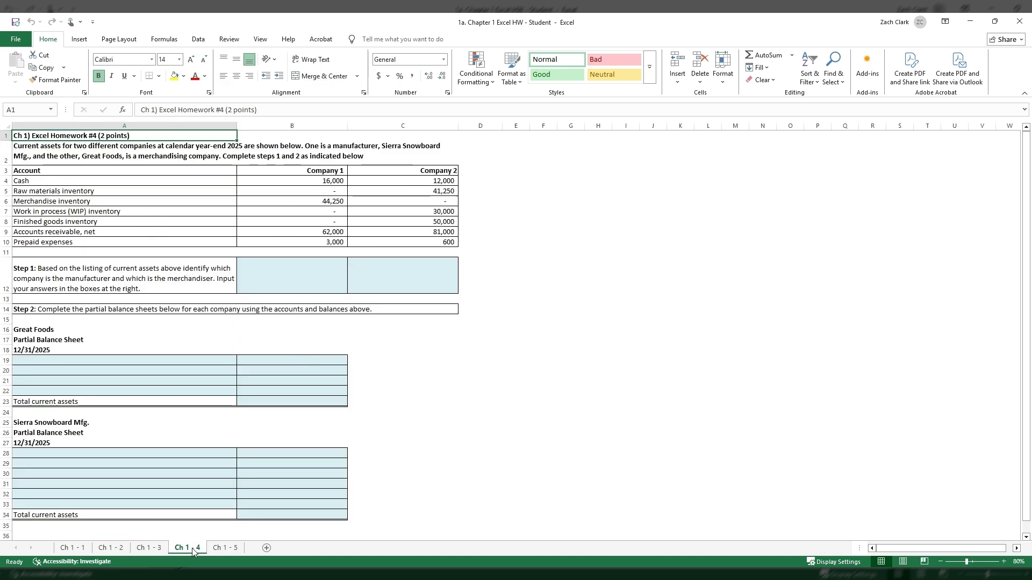
{"action": "left_click", "coordinate": [224, 551]}
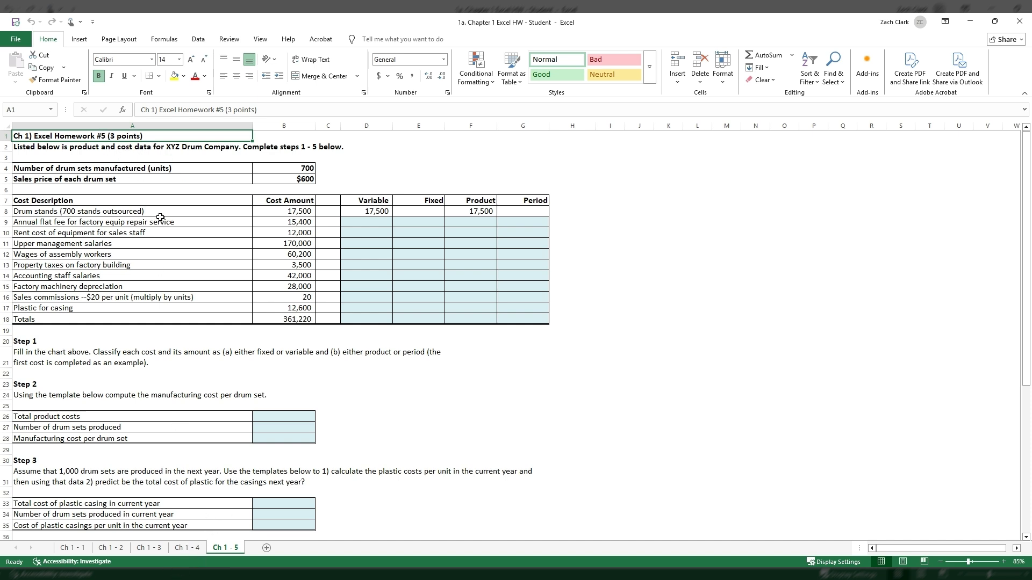
{"action": "left_click", "coordinate": [194, 548]}
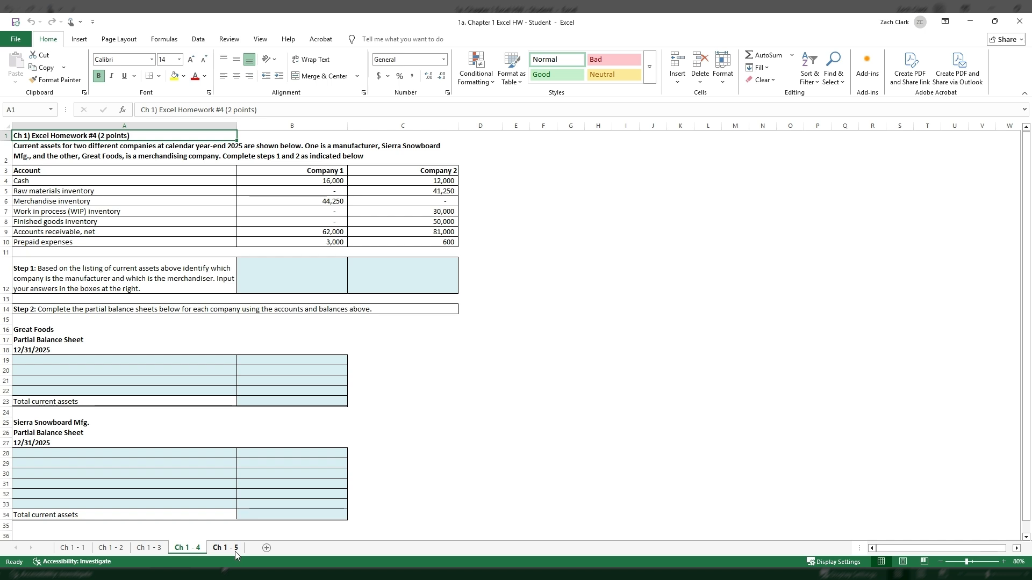
{"action": "left_click", "coordinate": [160, 549]}
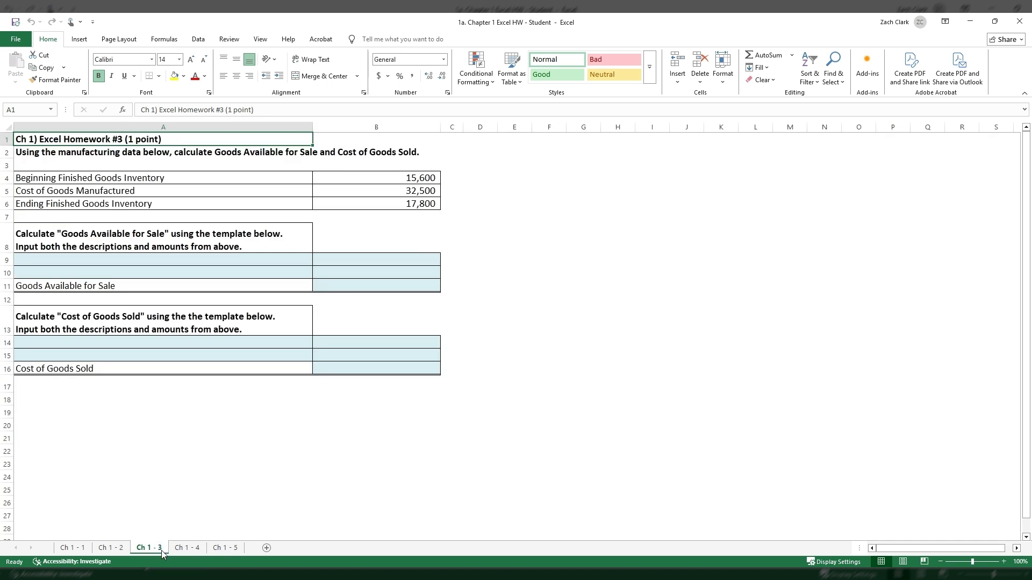
{"action": "left_click", "coordinate": [114, 549]}
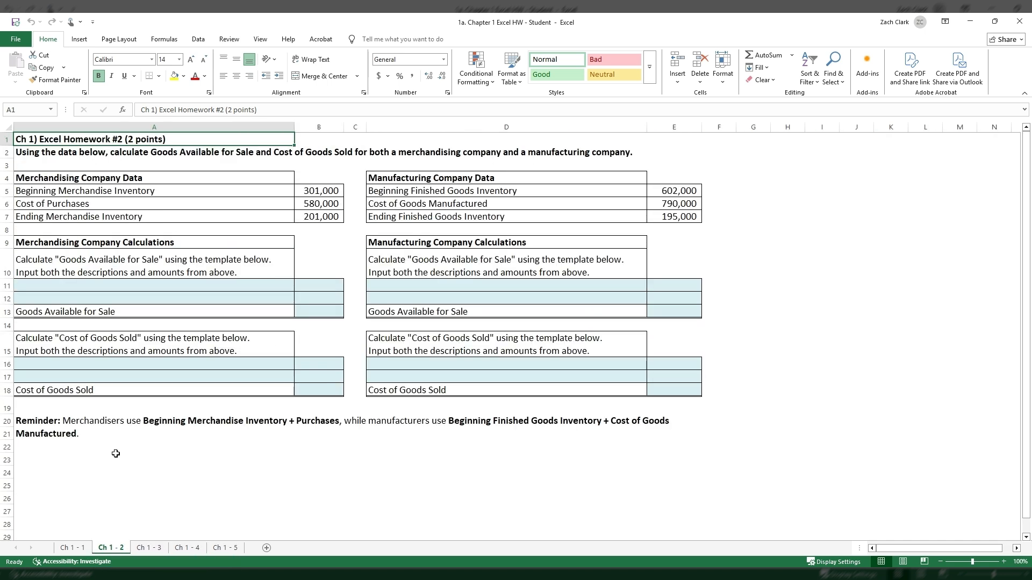
{"action": "left_click", "coordinate": [75, 548]}
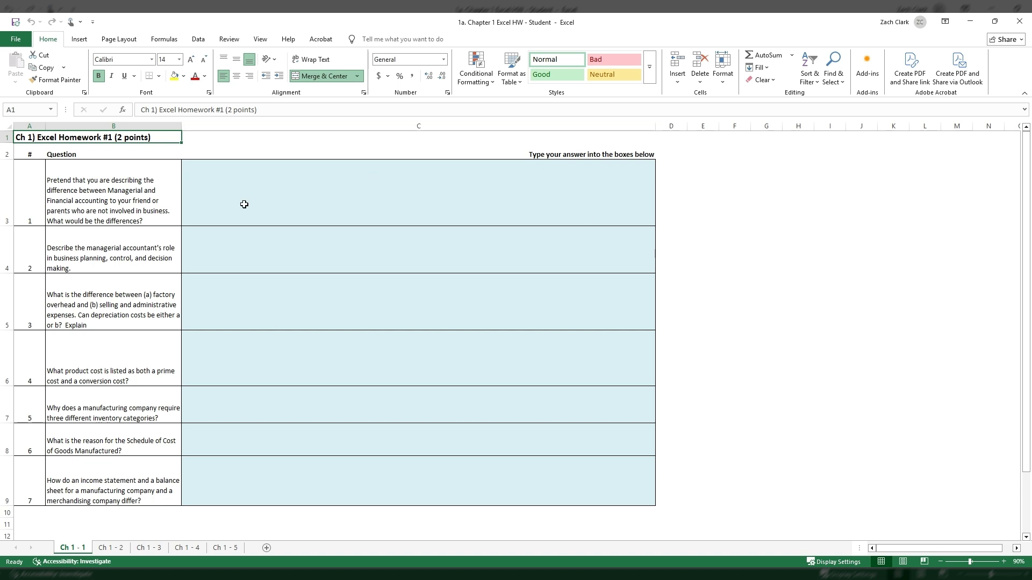
Examine the blue answer boxes for the seven questions on Ch 1 - 1 and the Goods Available for Sale templates on Ch 1 - 2.
{"action": "left_click", "coordinate": [159, 155]}
{"action": "left_click", "coordinate": [138, 203]}
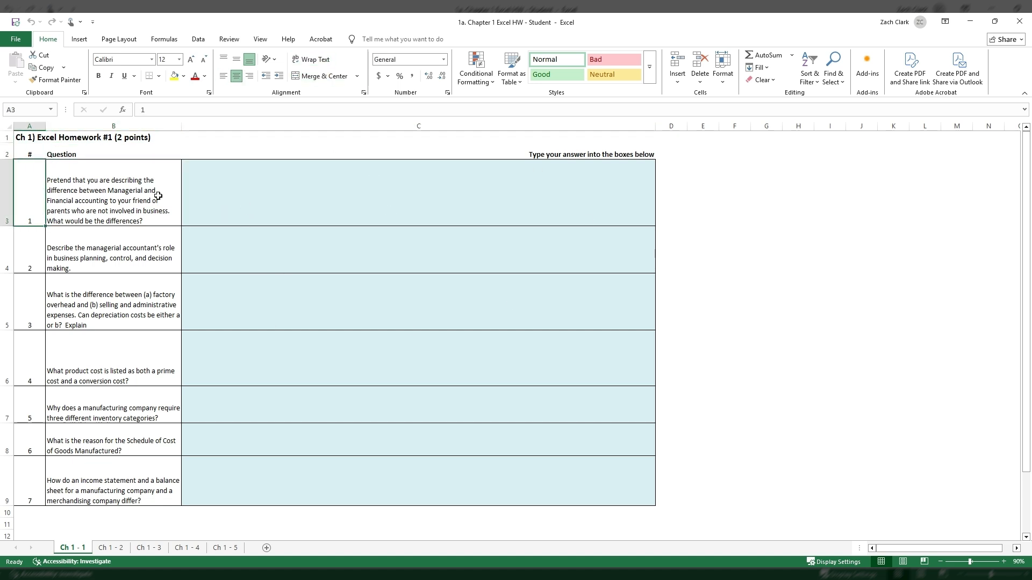
{"action": "left_click", "coordinate": [272, 194]}
{"action": "mouse_move", "coordinate": [419, 221]}
{"action": "left_mouse_down"}
{"action": "mouse_move", "coordinate": [440, 308]}
{"action": "mouse_move", "coordinate": [452, 480]}
{"action": "left_mouse_up"}
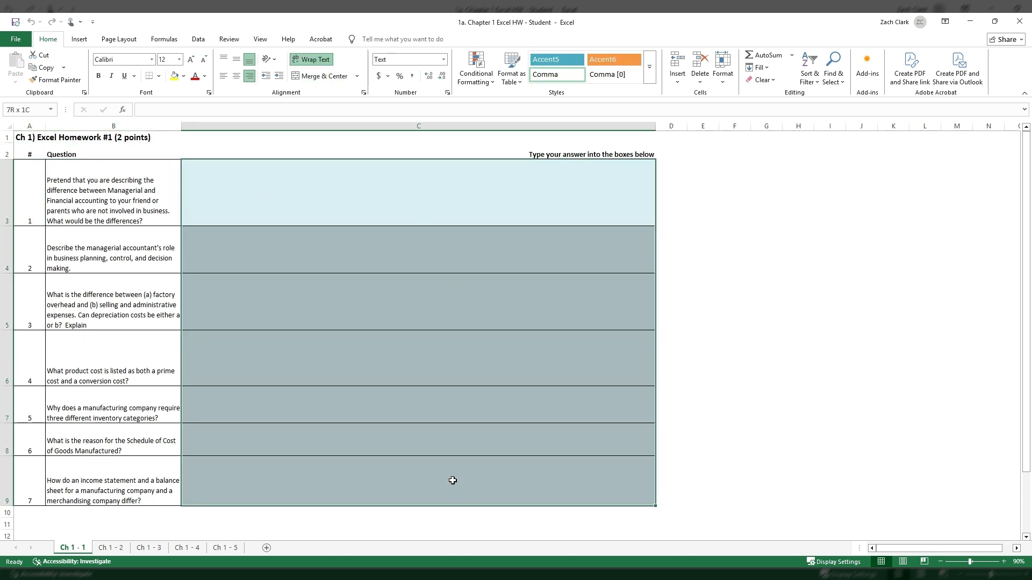
{"action": "left_click", "coordinate": [403, 202]}
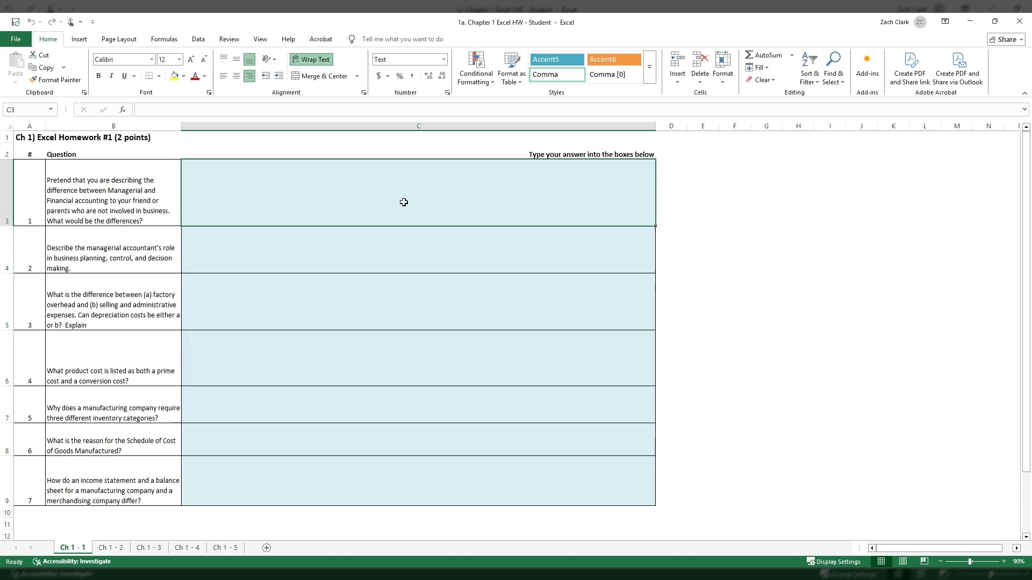
{"action": "left_click", "coordinate": [112, 549]}
{"action": "left_click", "coordinate": [238, 293]}
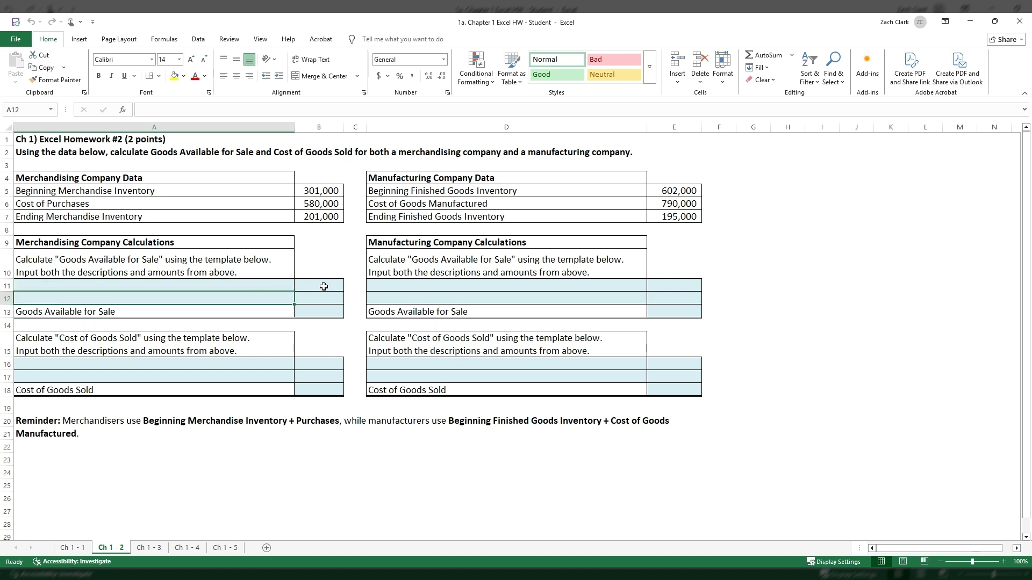
{"action": "left_click_drag", "start_coordinate": [324, 285], "coordinate": [324, 311]}
{"action": "left_click", "coordinate": [636, 292]}
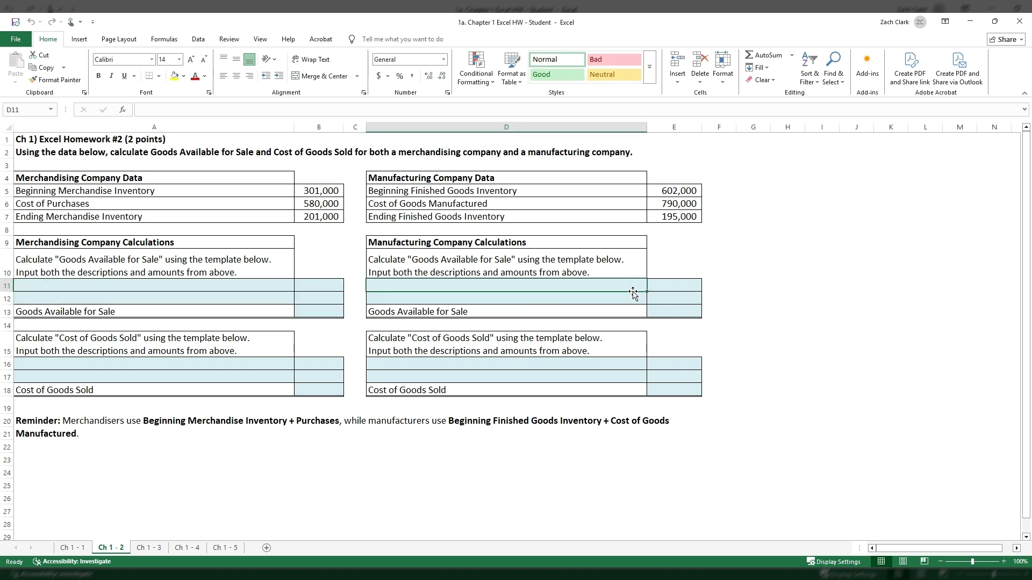
{"action": "left_click_drag", "start_coordinate": [675, 283], "coordinate": [677, 308]}
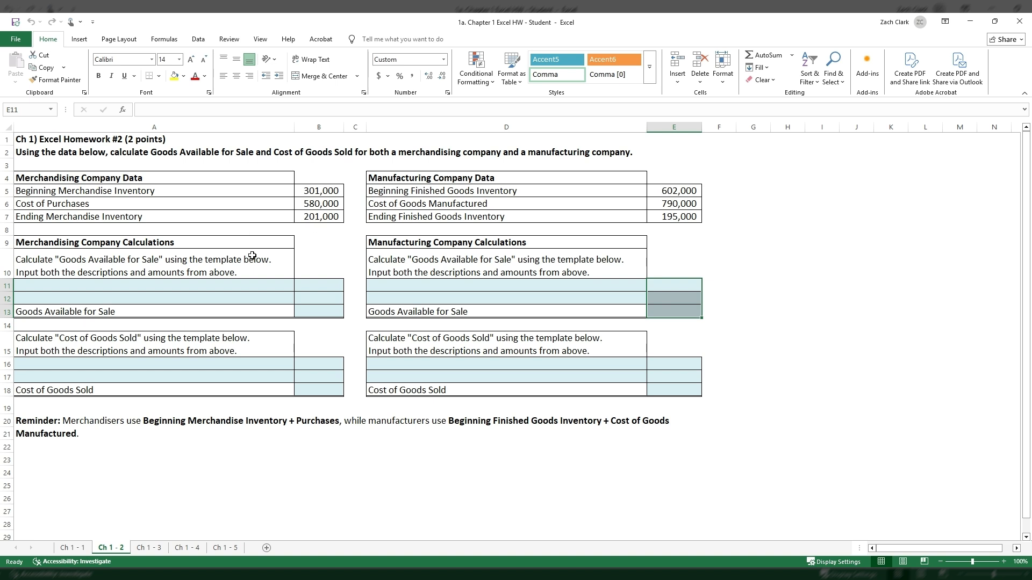
Review the answer areas on sheets Ch 1 - 3, Ch 1 - 4 and Ch 1 - 5, including the Great Foods partial balance sheet.
{"action": "left_click", "coordinate": [159, 548]}
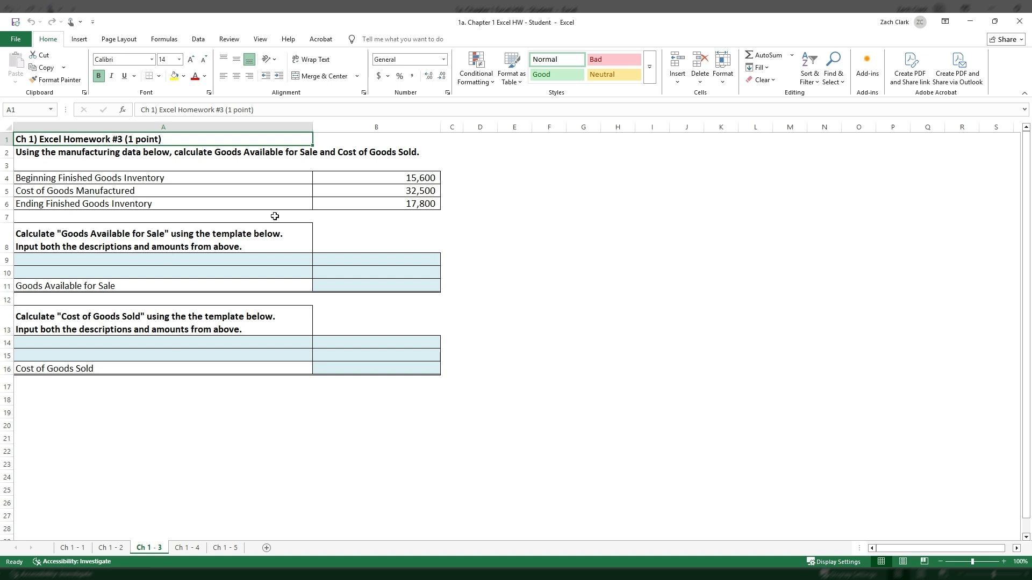
{"action": "left_click", "coordinate": [186, 548]}
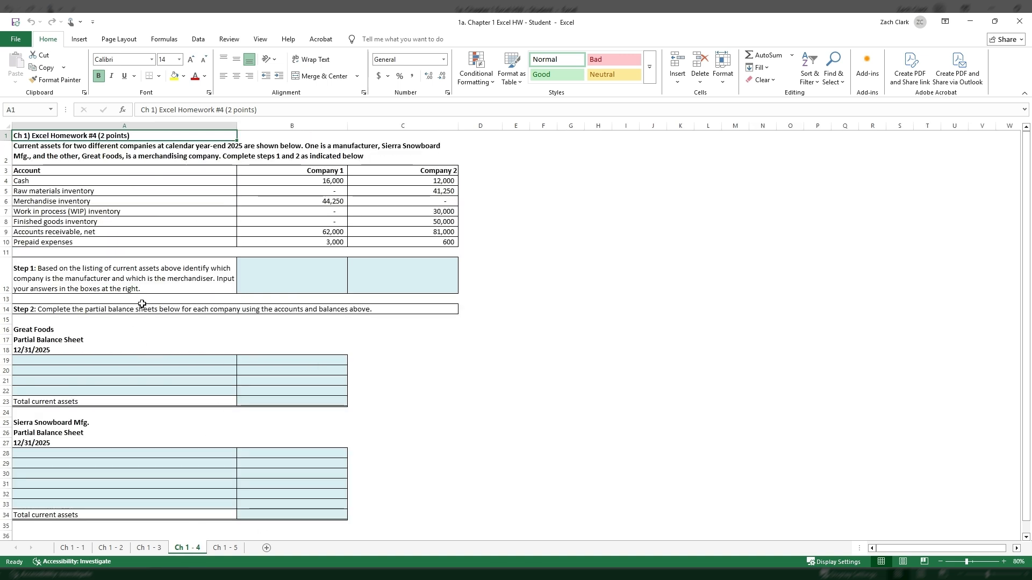
{"action": "left_click", "coordinate": [192, 358]}
{"action": "left_click_drag", "start_coordinate": [191, 358], "coordinate": [292, 389]}
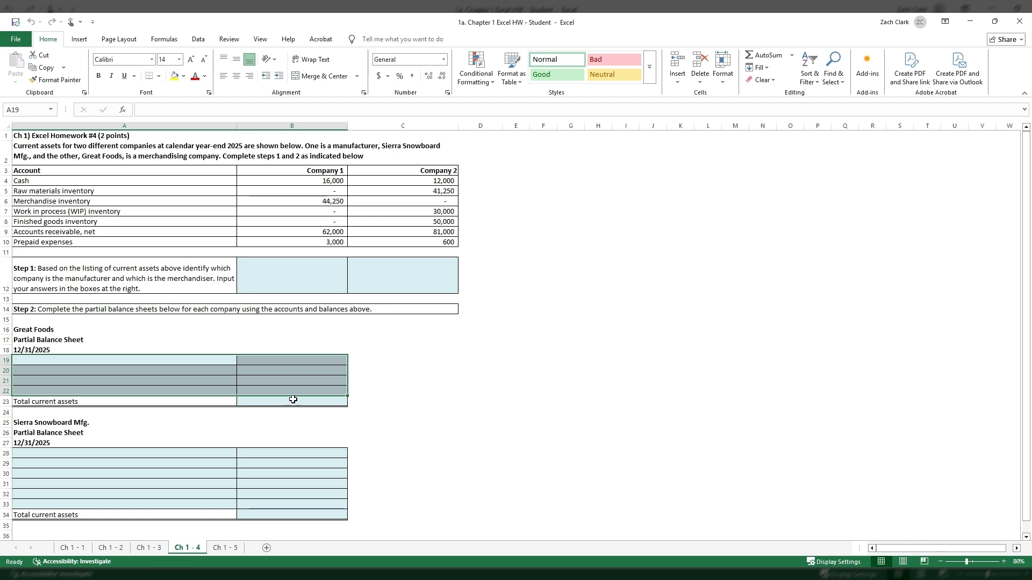
{"action": "left_click", "coordinate": [225, 548]}
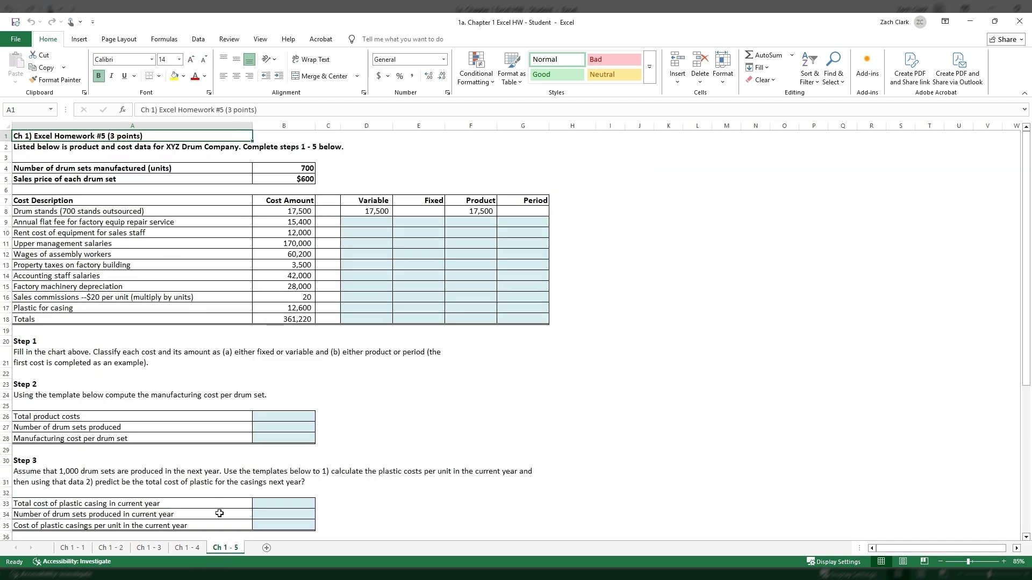
{"action": "left_click", "coordinate": [194, 548]}
{"action": "left_click", "coordinate": [80, 137]}
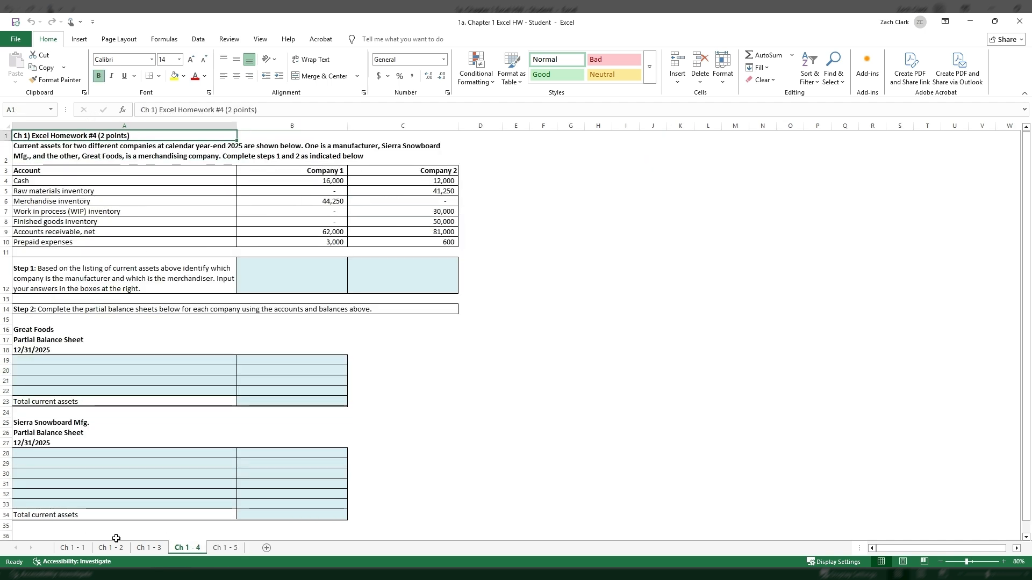
{"action": "left_click", "coordinate": [157, 549]}
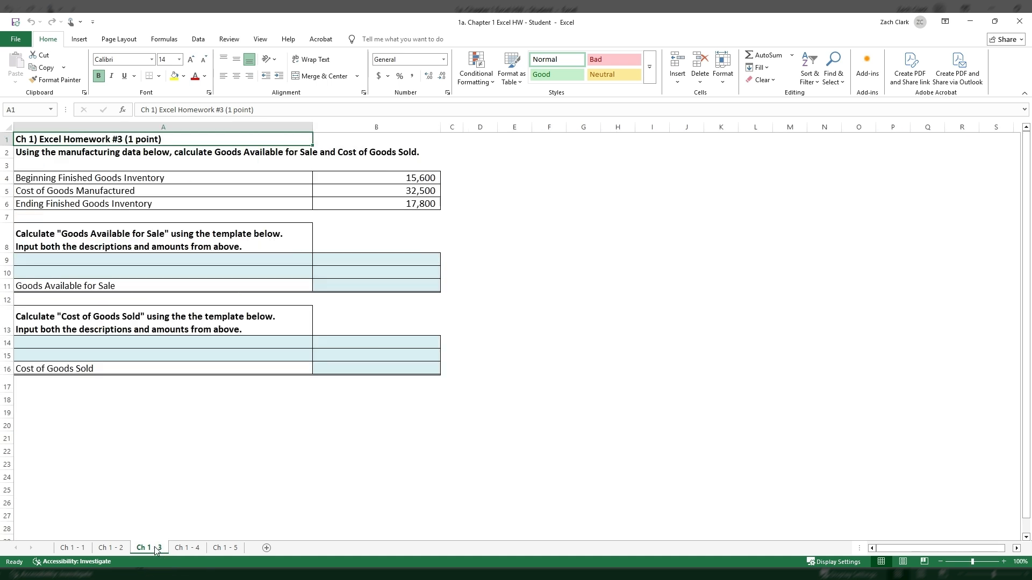
{"action": "left_click", "coordinate": [122, 548]}
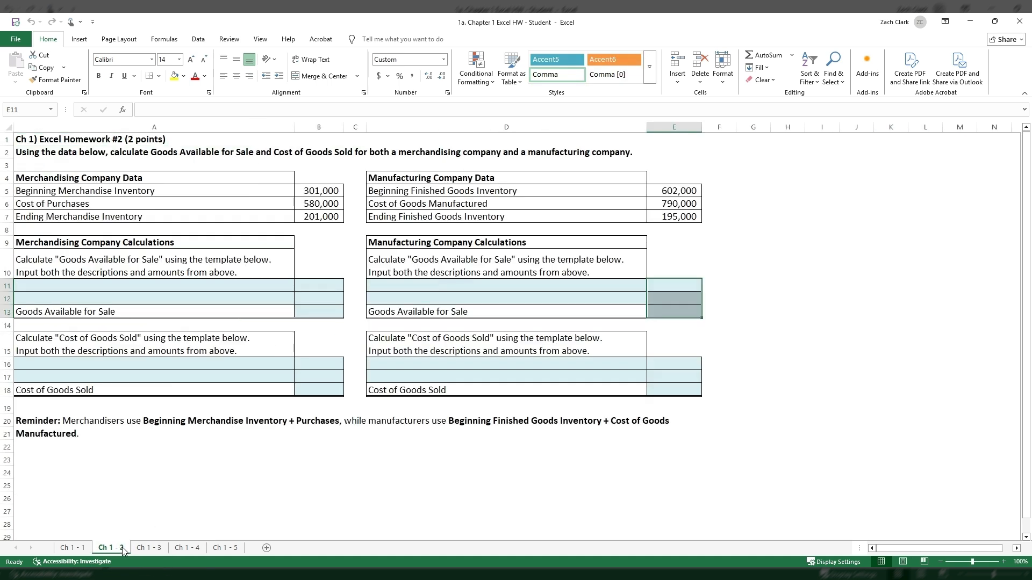
{"action": "left_click", "coordinate": [119, 141]}
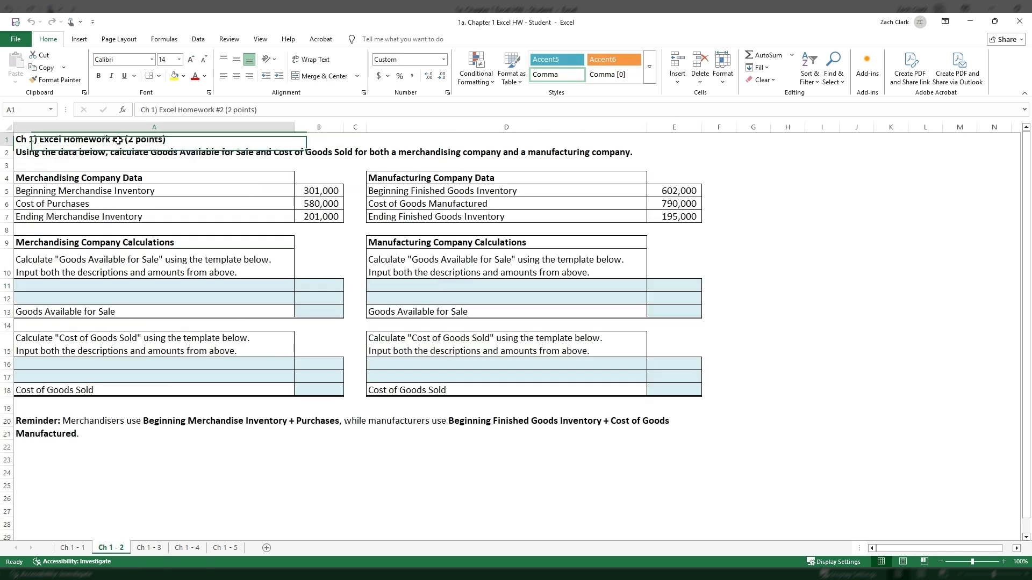
On sheet Ch 1 - 1, begin the answer in C3 with "Financial accounting prepares reports for external users (investors, creditors, and regulators".
{"action": "left_click", "coordinate": [85, 547]}
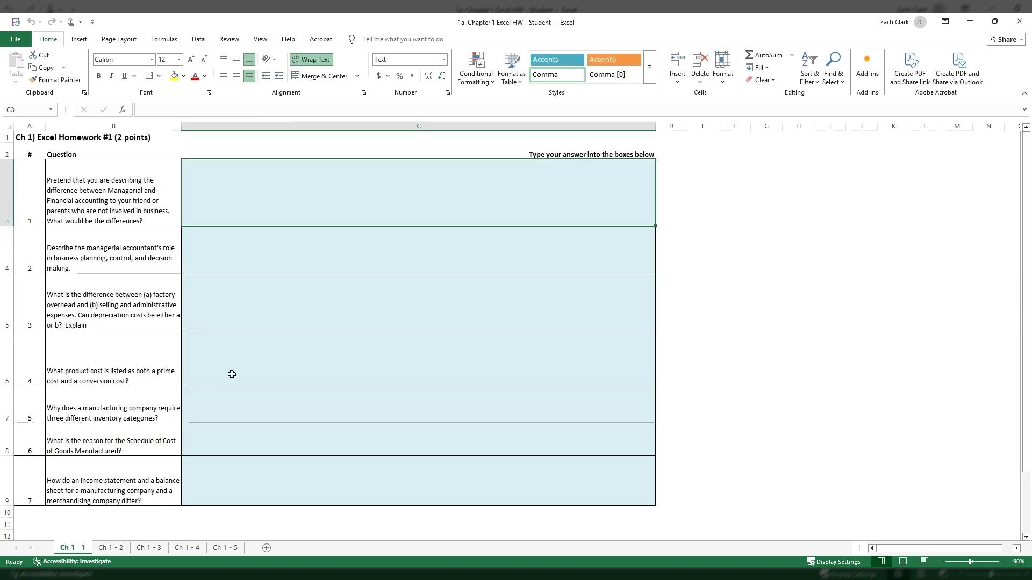
{"action": "left_click", "coordinate": [376, 236]}
{"action": "left_click", "coordinate": [376, 201]}
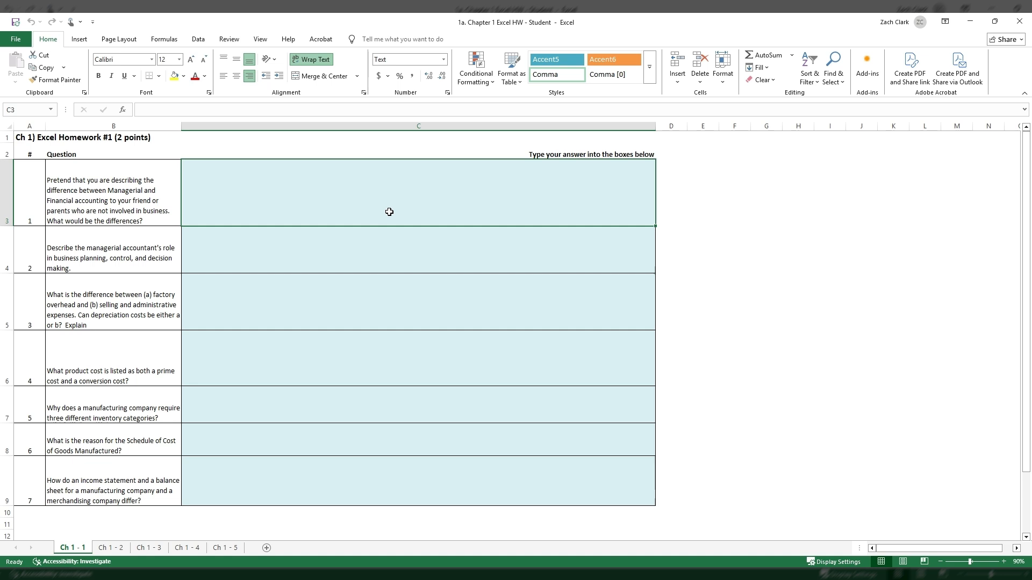
{"action": "left_click", "coordinate": [385, 248]}
{"action": "left_click", "coordinate": [389, 203]}
{"action": "left_click", "coordinate": [259, 256]}
{"action": "left_click", "coordinate": [264, 195]}
{"action": "type", "text": "Financial"}
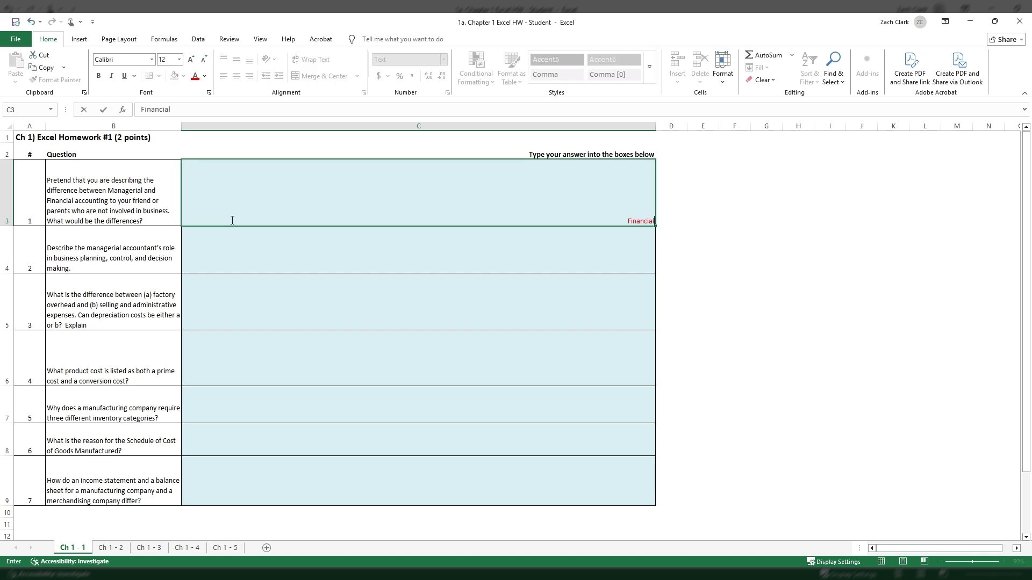
{"action": "type", "text": " accounting prepares reper"}
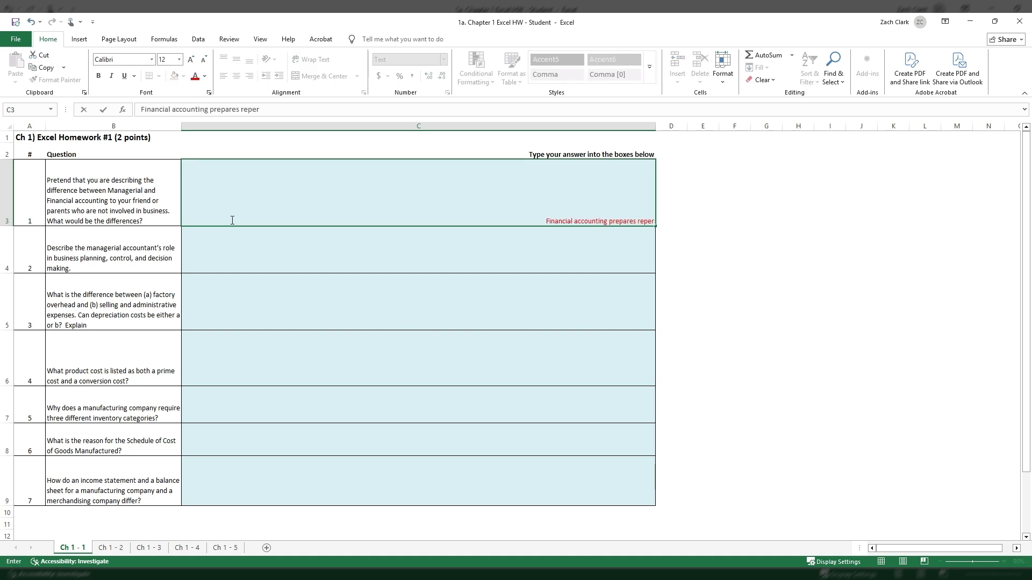
{"action": "key", "text": "BackSpace"}
{"action": "key", "text": "BackSpace"}
{"action": "type", "text": "orts for externa"}
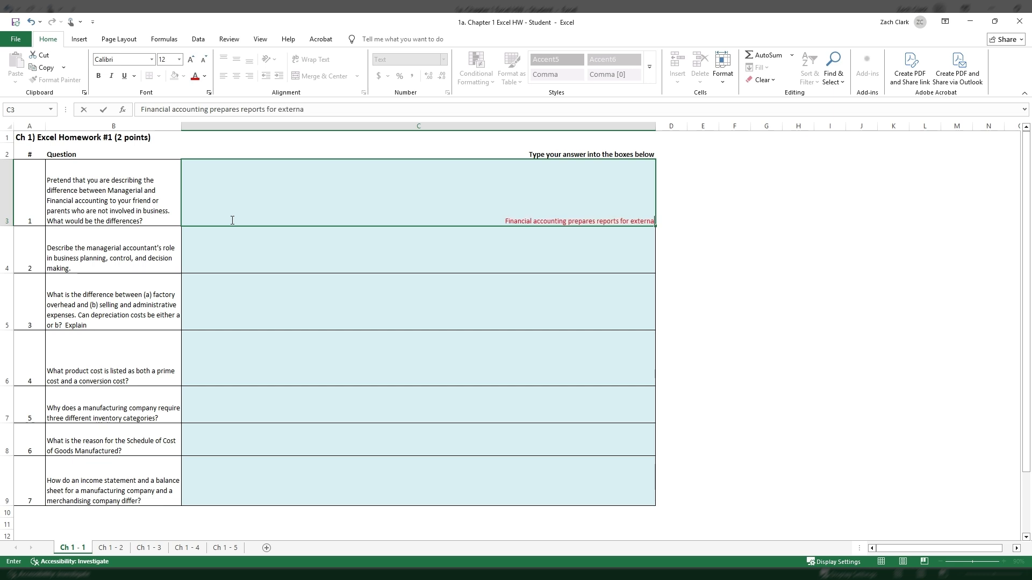
{"action": "type", "text": "l users ("}
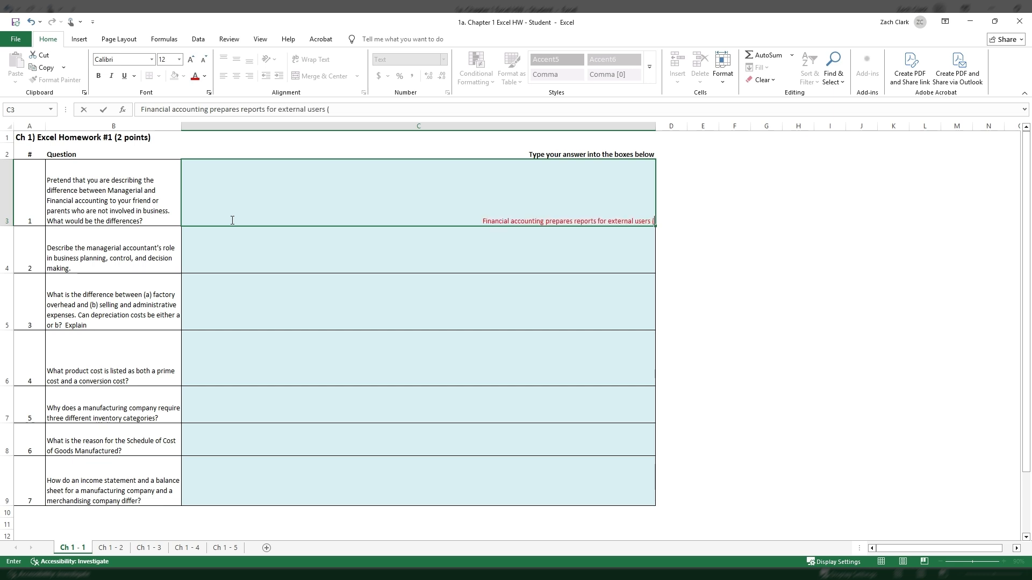
{"action": "type", "text": "investors, cred"}
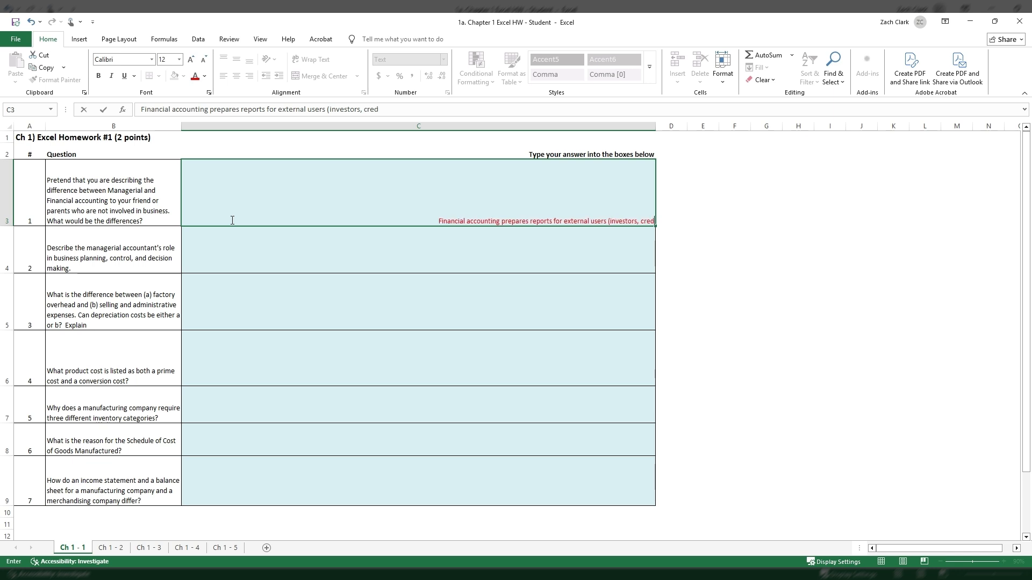
{"action": "type", "text": "itors, and"}
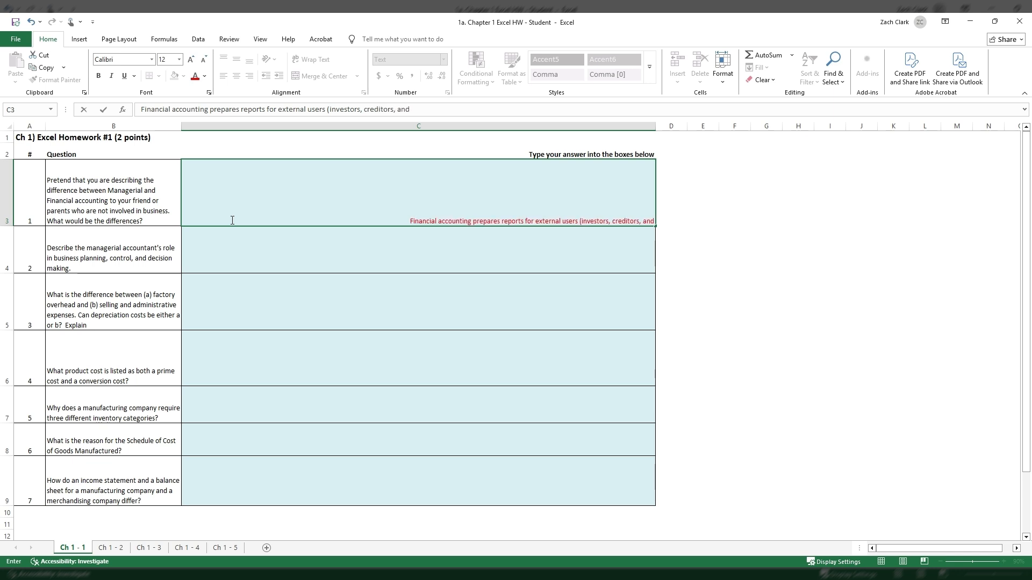
{"action": "type", "text": " regulators) wil"}
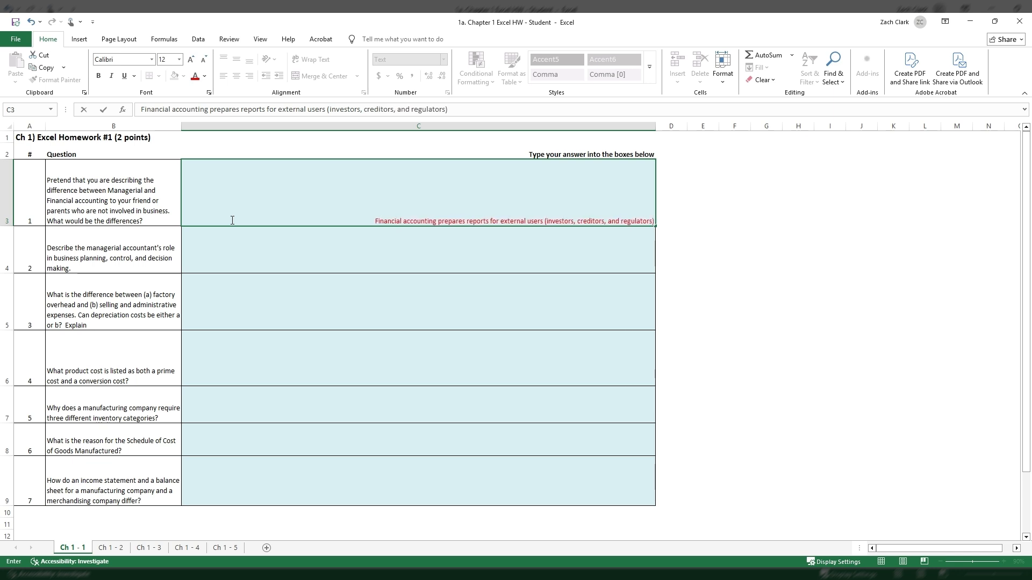
Finish the answer in C3 with ") while managerial accounting provides information to help managers plan, control operations, and make business decisions.".
{"action": "key", "text": "BackSpace"}
{"action": "key", "text": "BackSpace"}
{"action": "type", "text": "hiel ma"}
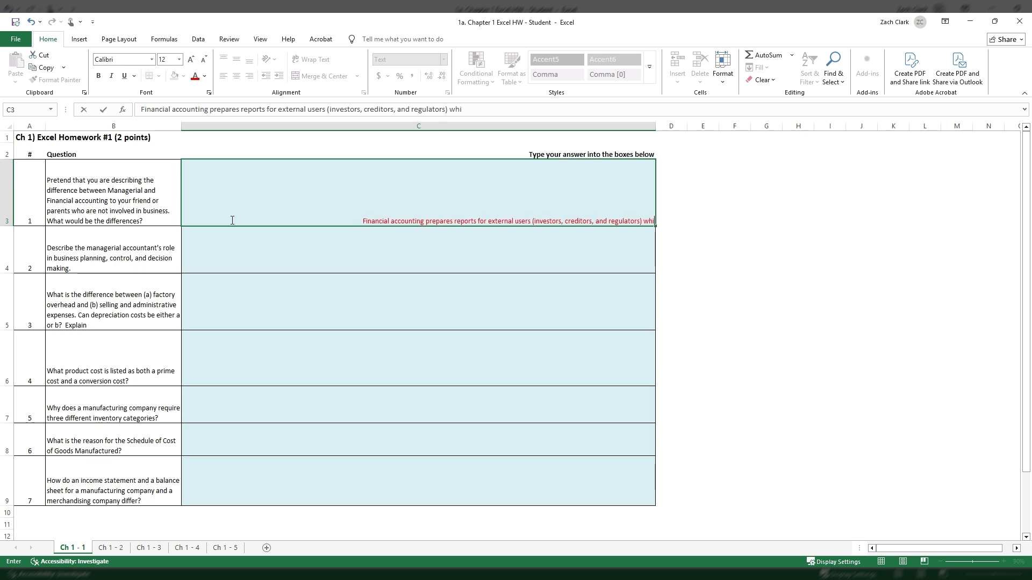
{"action": "key", "text": "BackSpace"}
{"action": "key", "text": "BackSpace"}
{"action": "key", "text": "BackSpace"}
{"action": "key", "text": "BackSpace"}
{"action": "key", "text": "BackSpace"}
{"action": "key", "text": "BackSpace"}
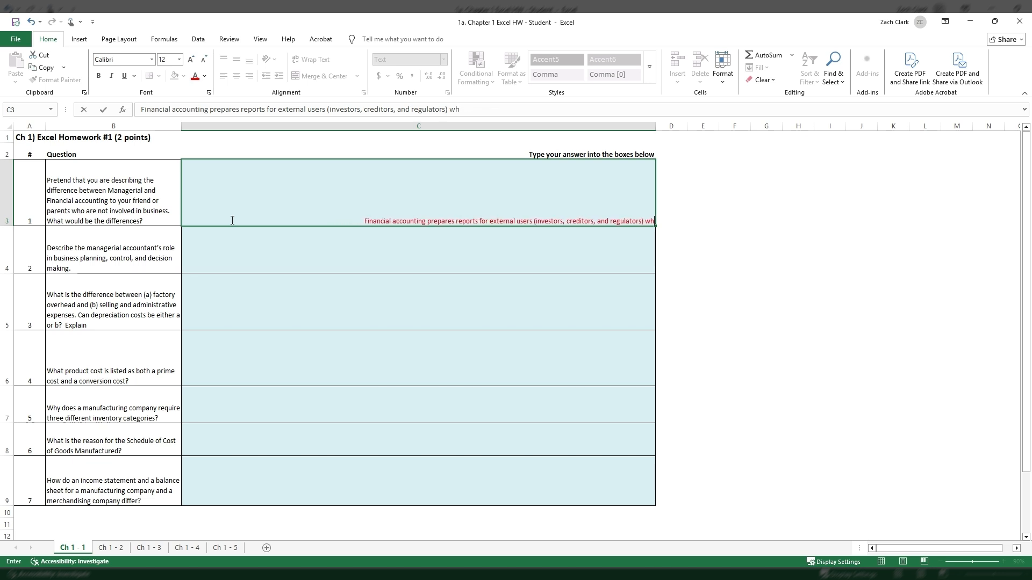
{"action": "type", "text": "ile manageria"}
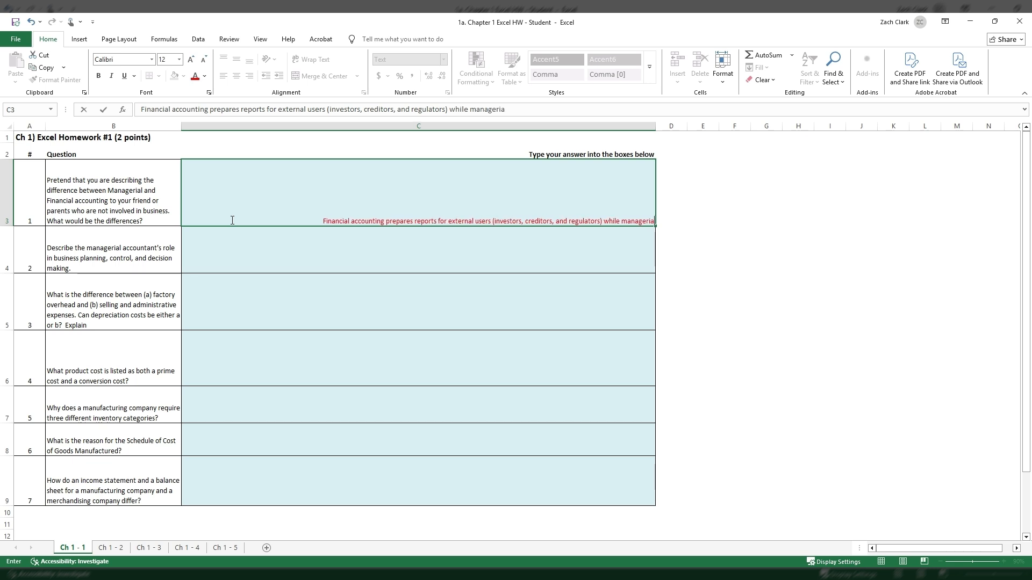
{"action": "type", "text": "l accounting prov"}
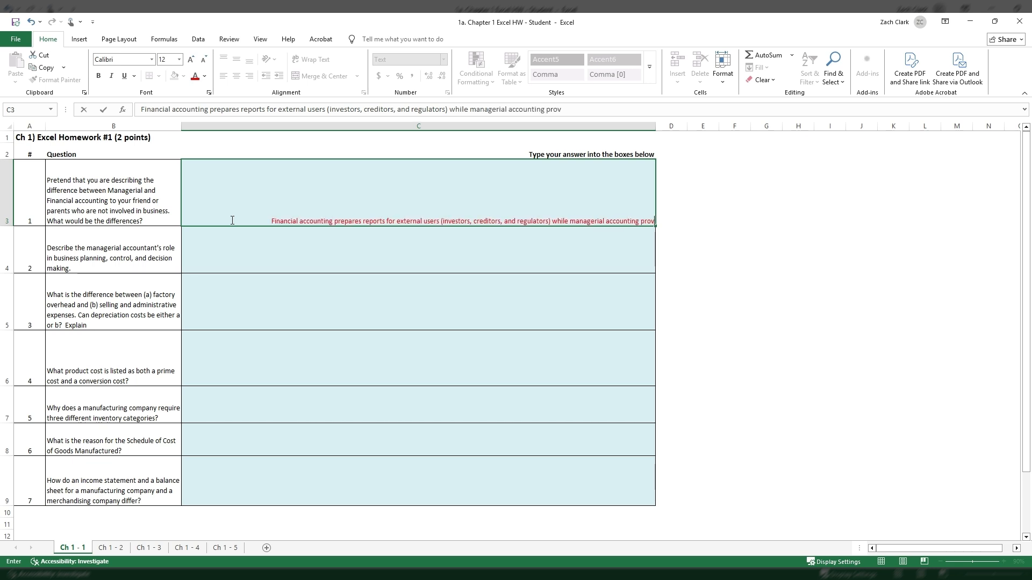
{"action": "type", "text": "ides information to"}
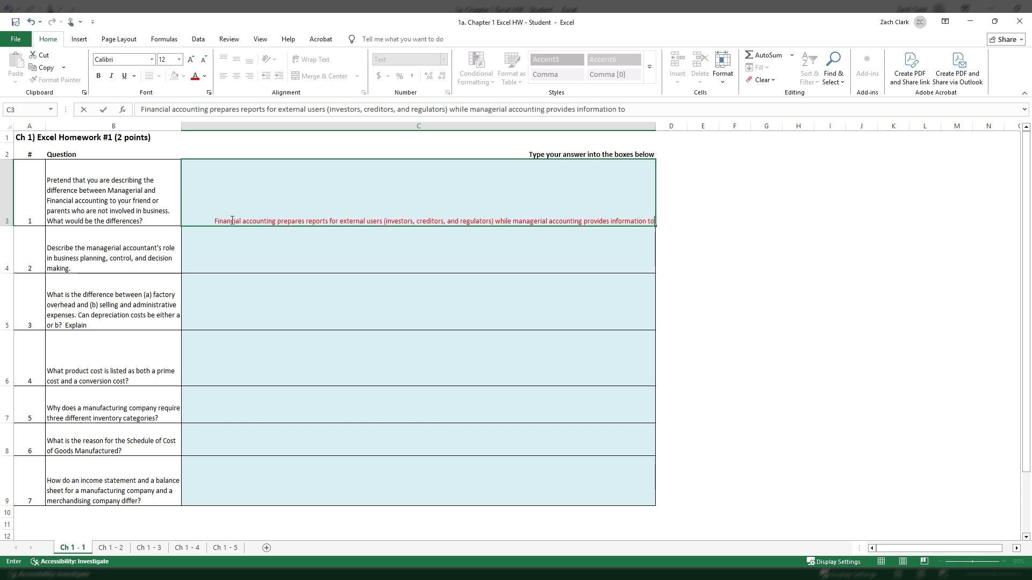
{"action": "type", "text": " help managers"}
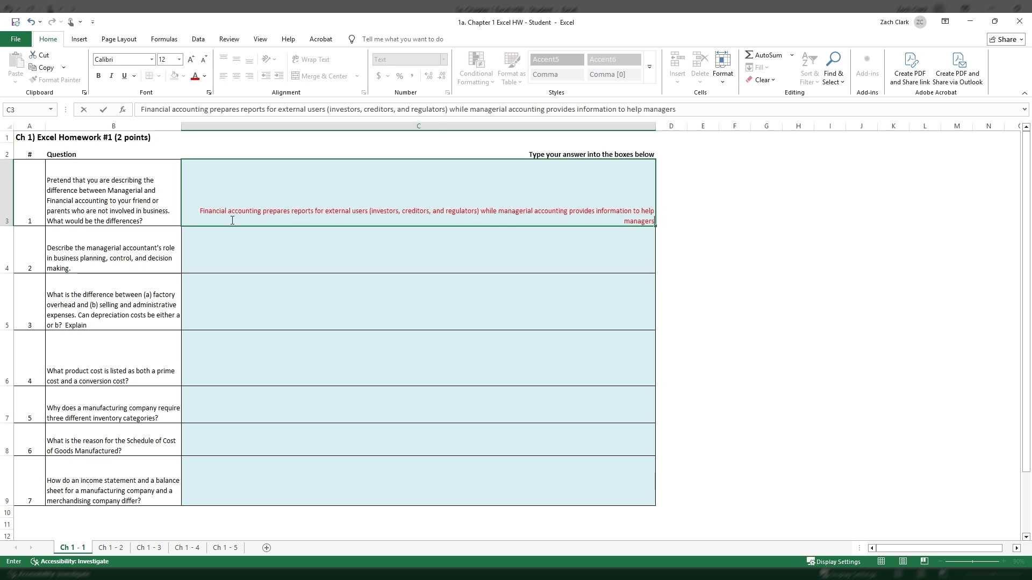
{"action": "type", "text": " plan, control operations,"}
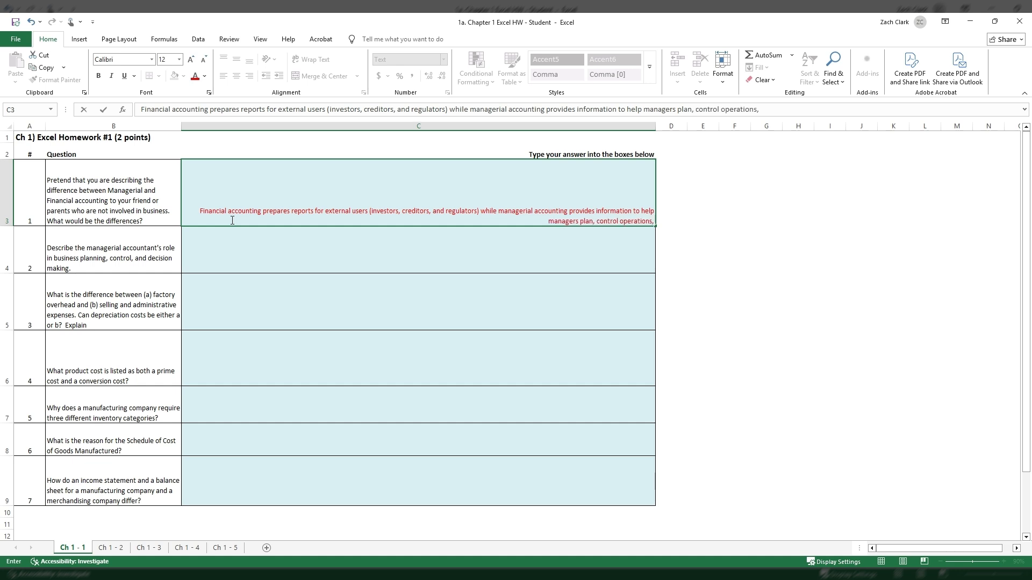
{"action": "type", "text": " and make business decisions."}
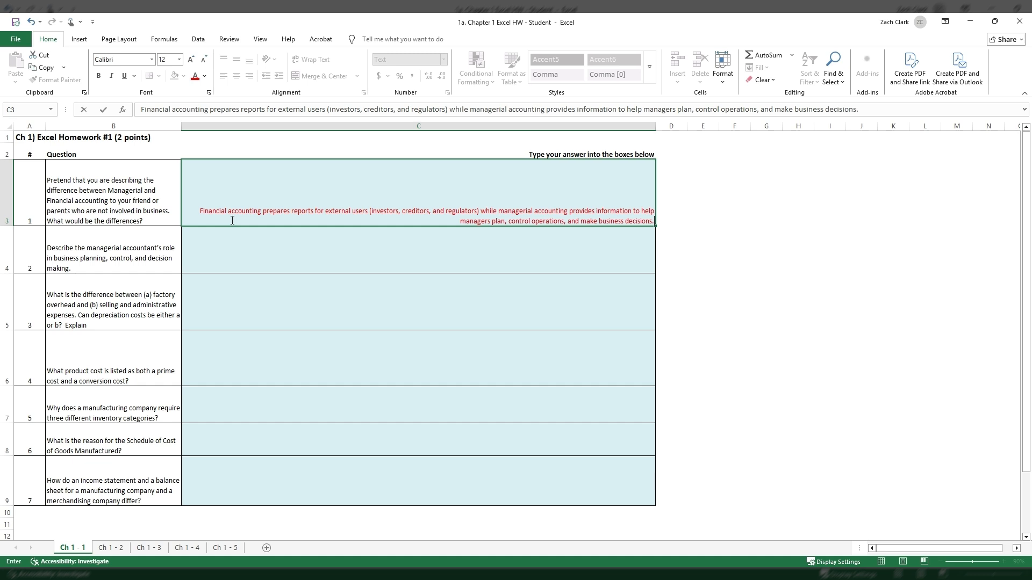
{"action": "key", "text": "Return"}
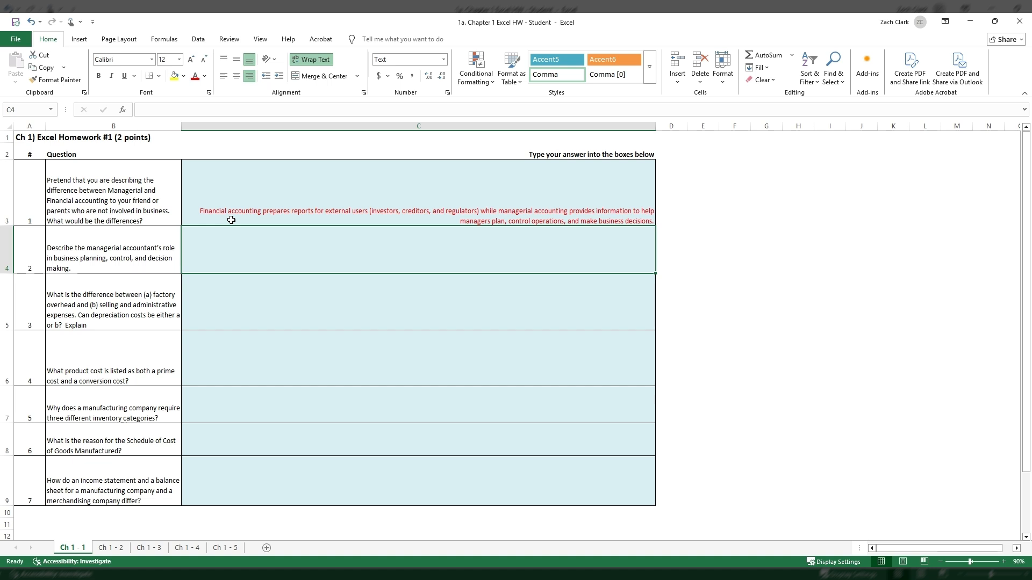
Begin the question 2 answer in C4 with "Managerial accountants help managers prepare budgets, evaluate performance, analyze costs,".
{"action": "type", "text": "anagerial accoutn"}
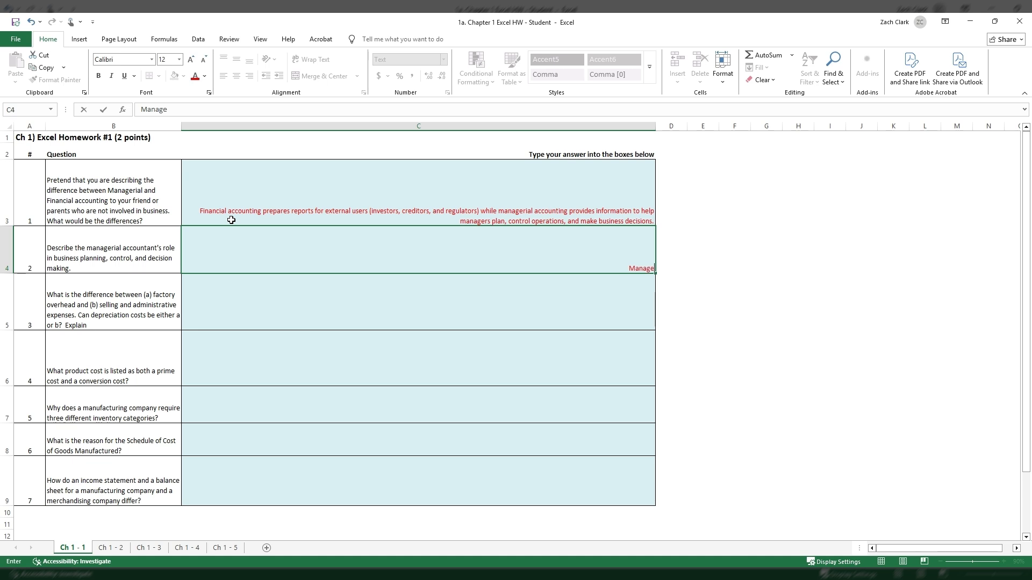
{"action": "key", "text": "BackSpace"}
{"action": "key", "text": "BackSpace"}
{"action": "type", "text": "ntants help managers"}
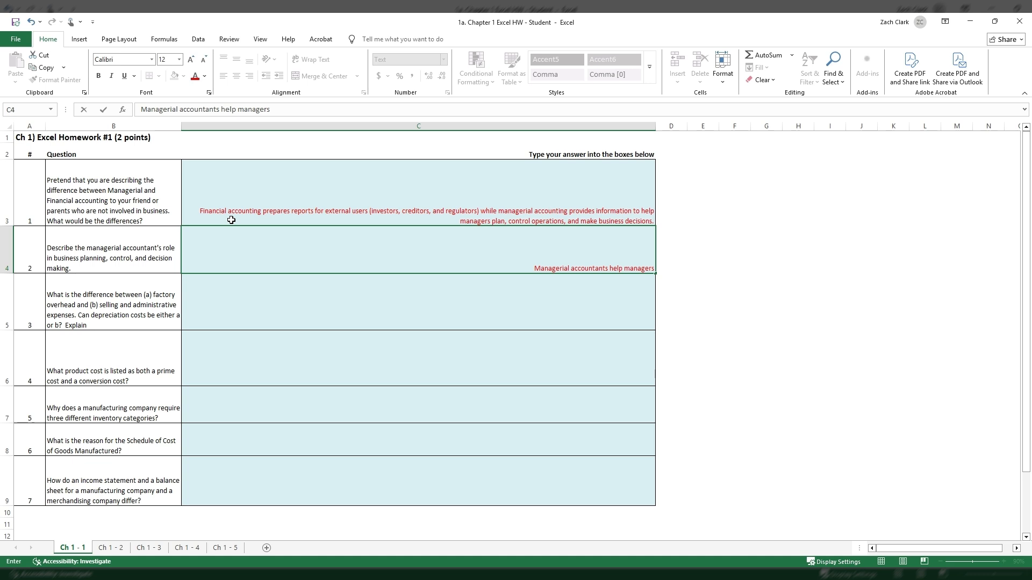
{"action": "type", "text": "prep"}
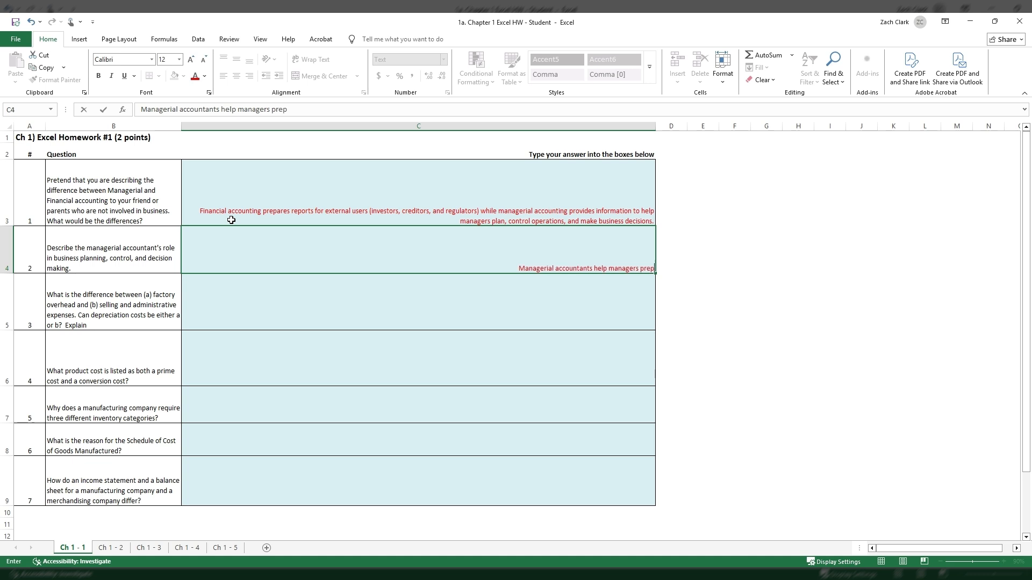
{"action": "type", "text": "are budget"}
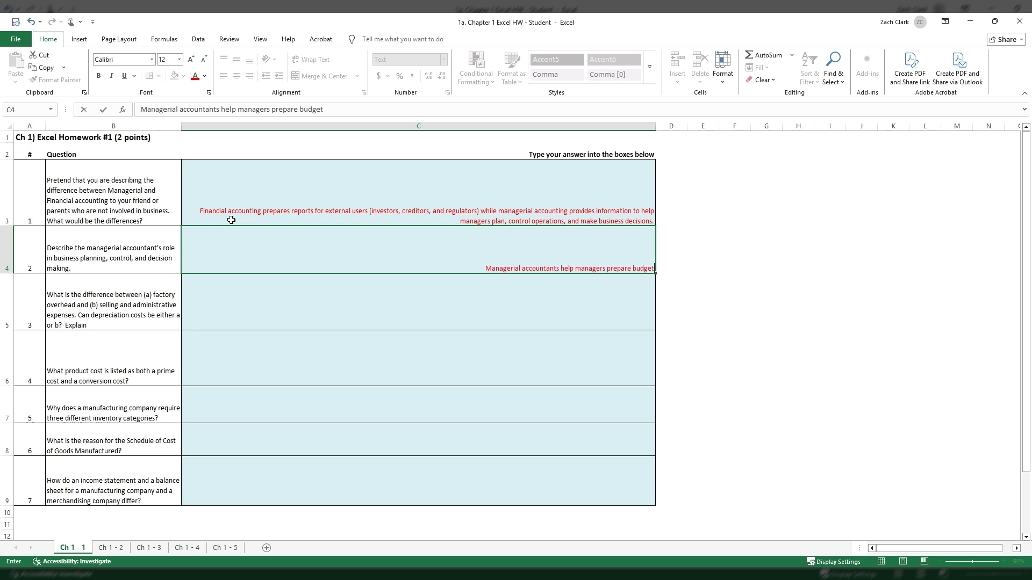
{"action": "type", "text": "s,"}
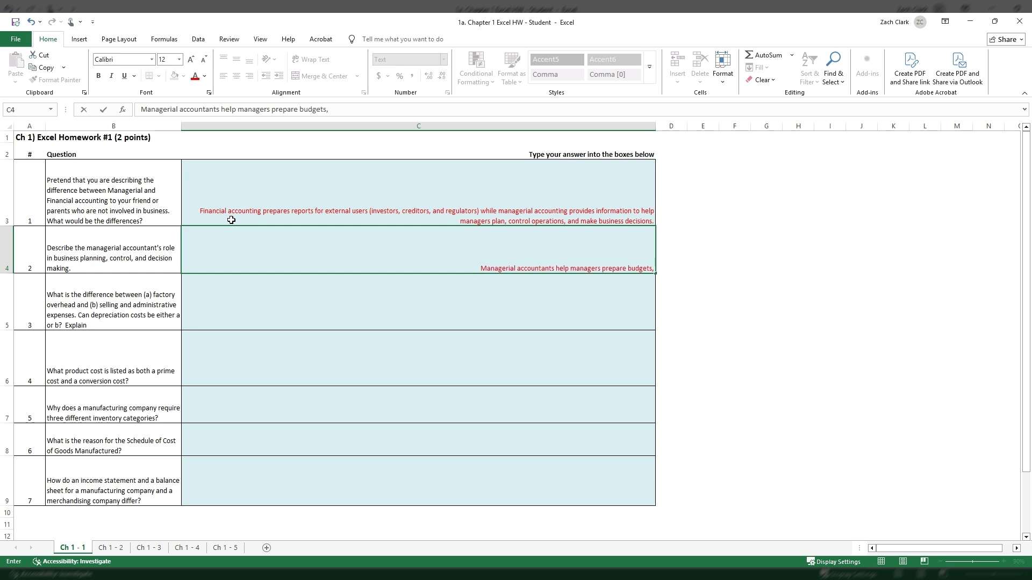
{"action": "type", "text": " evaluate per"}
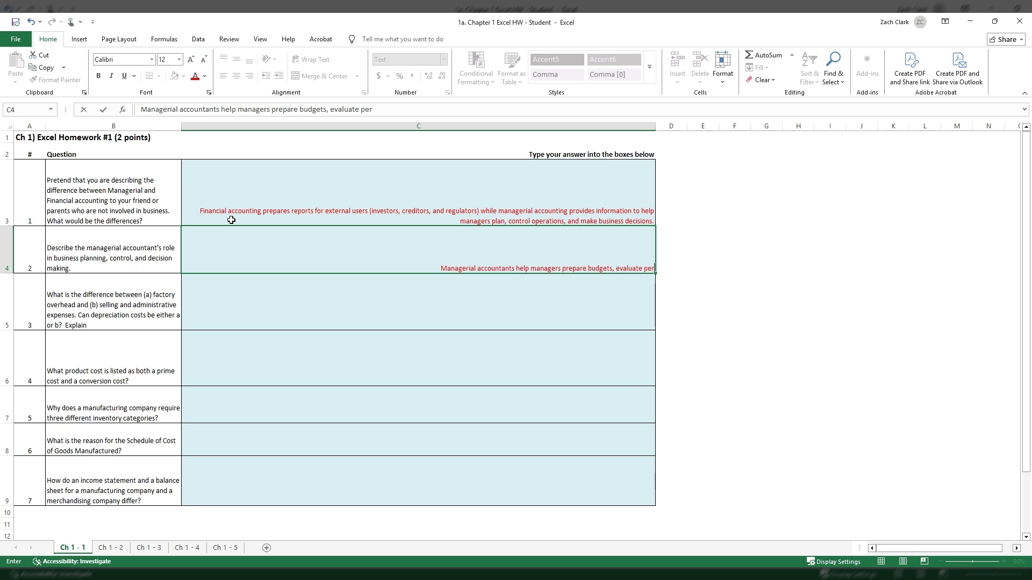
{"action": "type", "text": "formance, analyze costs,"}
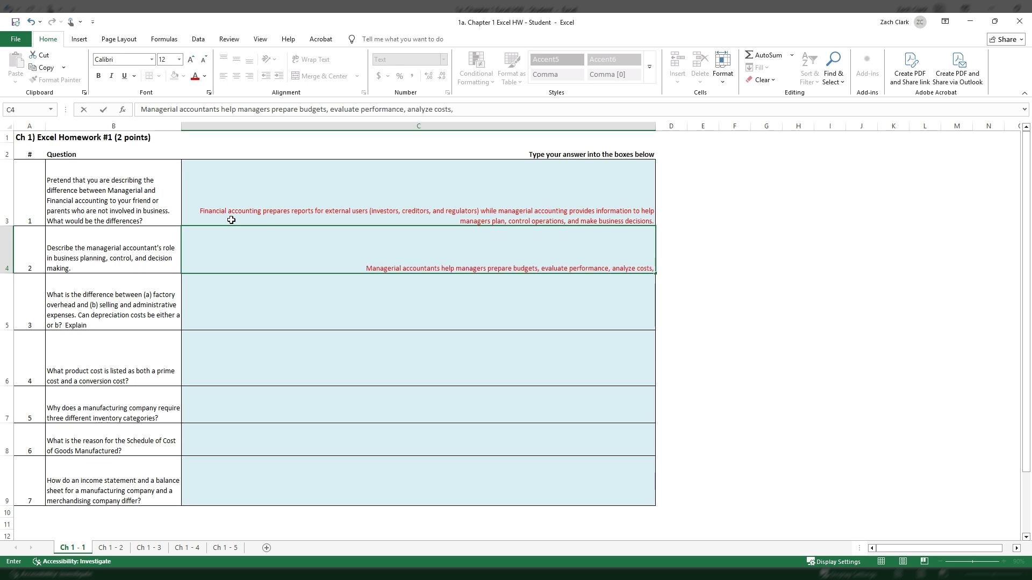
{"action": "type", "text": " and provide information"}
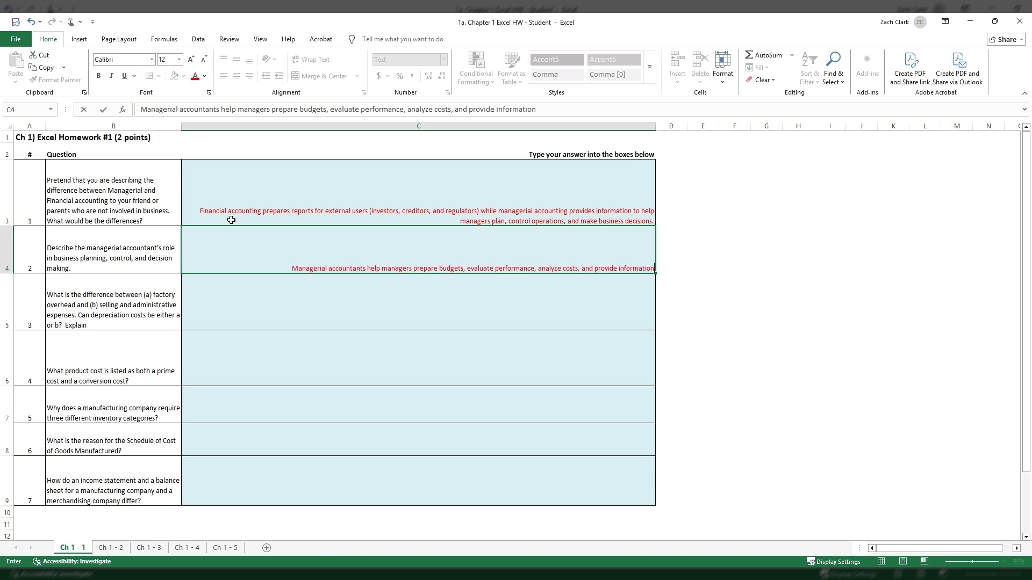
{"action": "type", "text": " that supports"}
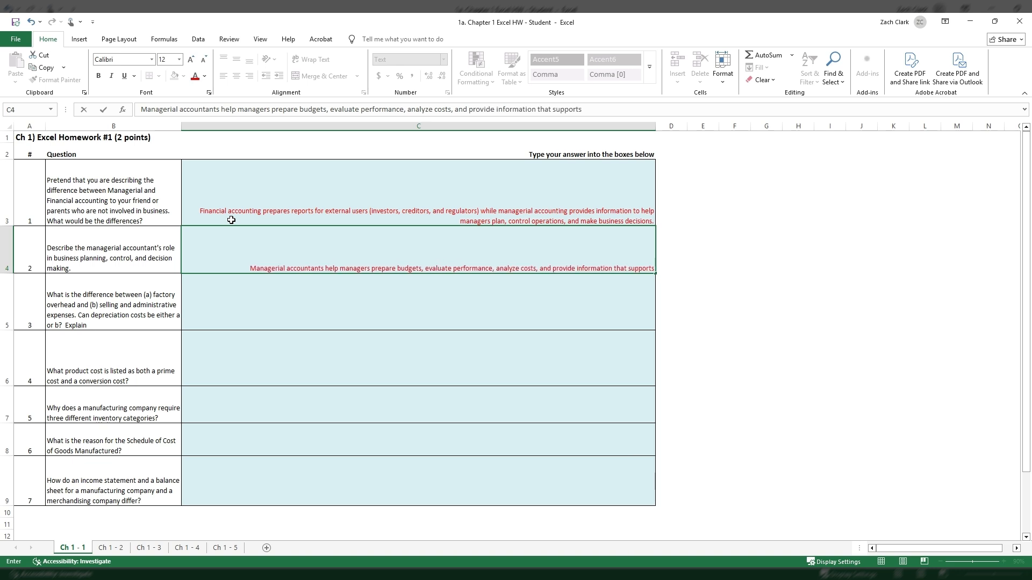
{"action": "type", "text": " planning, contr"}
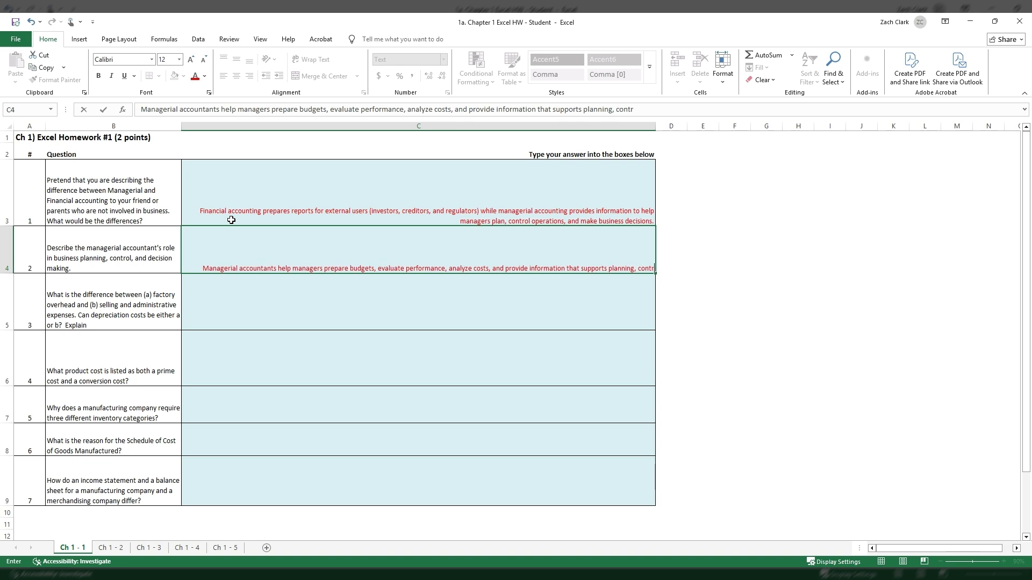
{"action": "type", "text": "olling operations"}
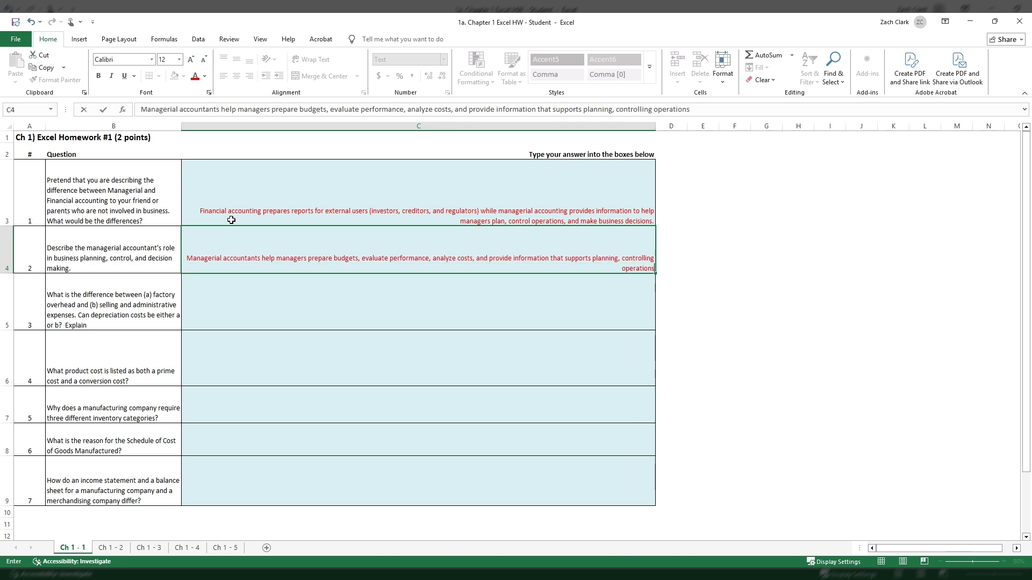
{"action": "type", "text": ", and making informe"}
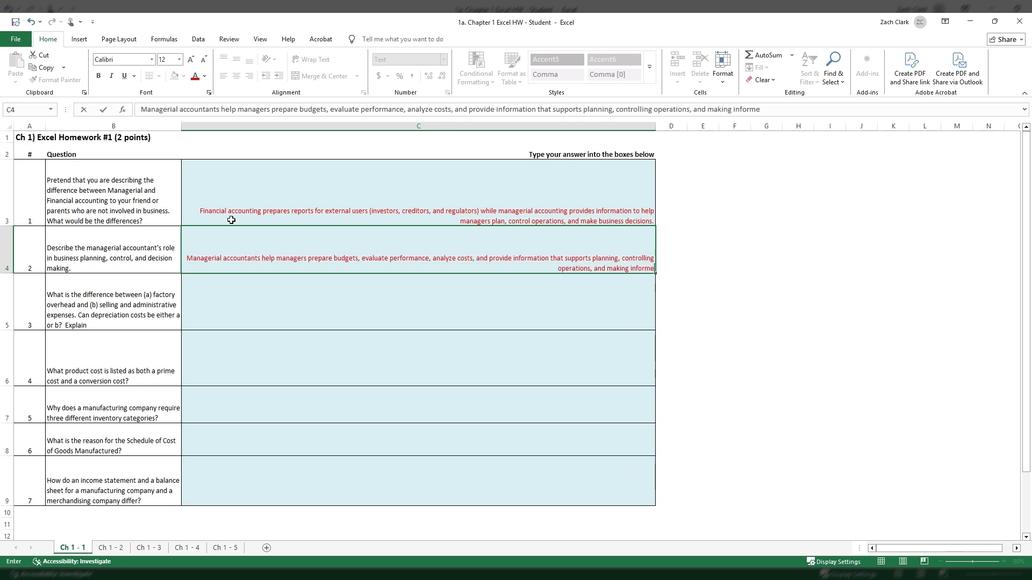
{"action": "type", "text": "d business de"}
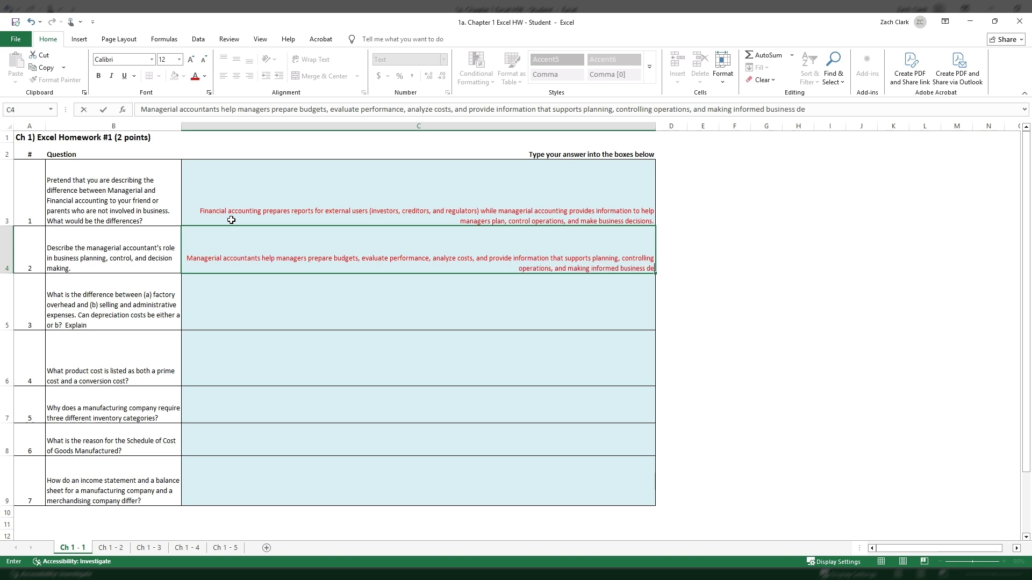
{"action": "type", "text": "cisions."}
Complete the C4 answer with "and provide information that supports planning, controlling operations, and making informed business decisions.".
{"action": "key", "text": "Return"}
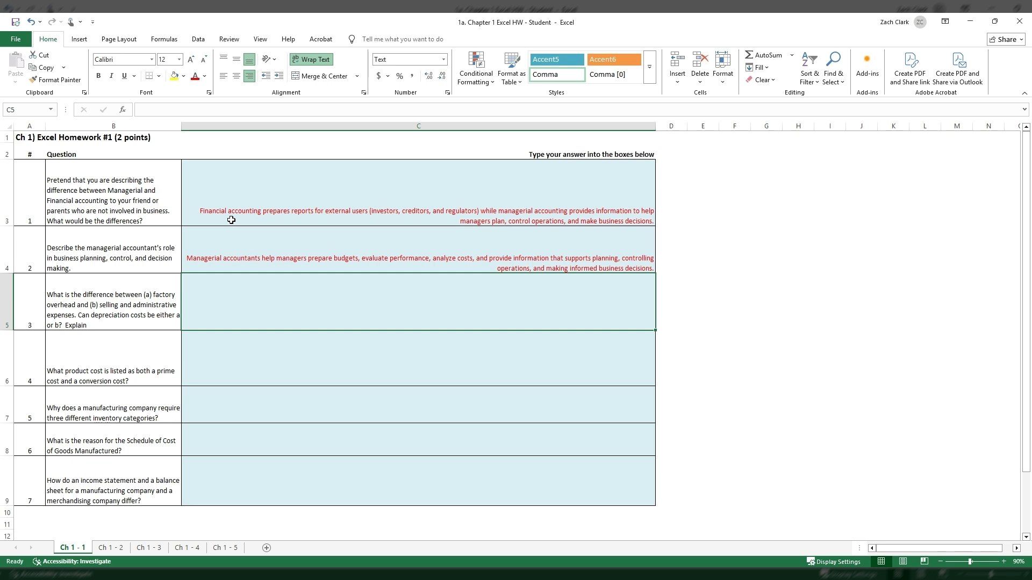
Begin the question 3 answer in C5 with "Yes, depreciation can be either factory overhead or".
{"action": "type", "text": "Yes, dd"}
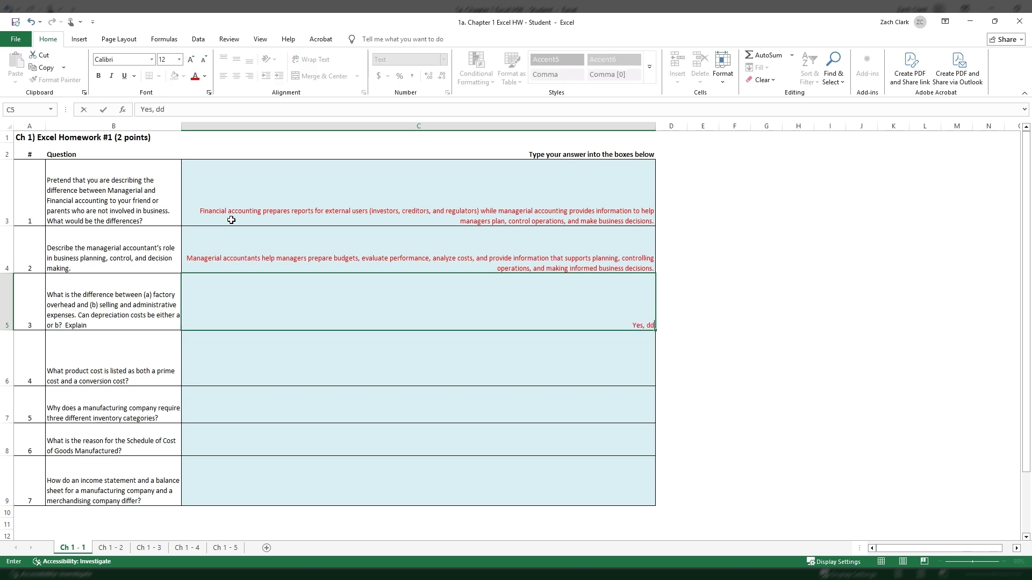
{"action": "key", "text": "BackSpace"}
{"action": "key", "text": "BackSpace"}
{"action": "type", "text": "depreciation can be eit"}
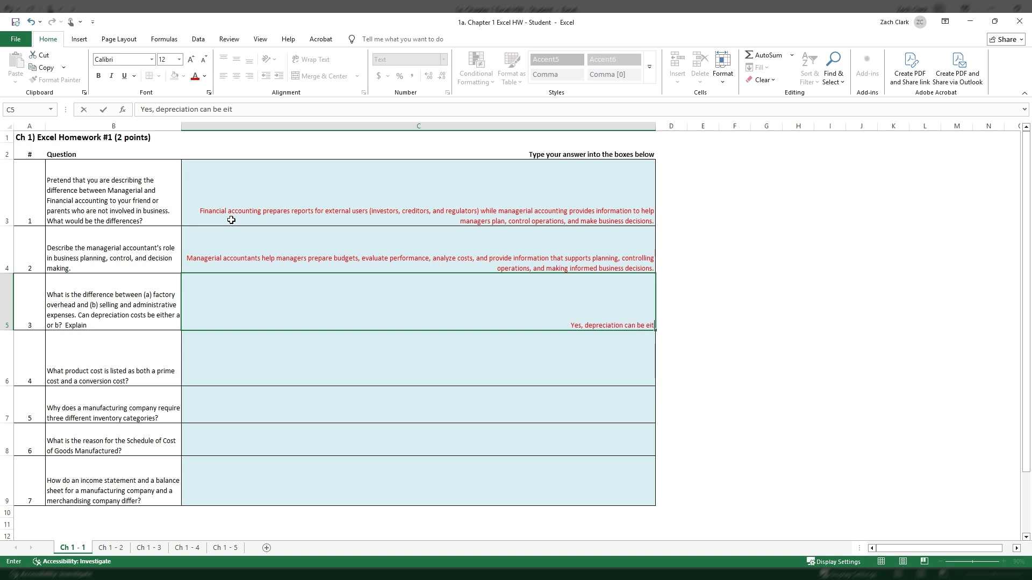
{"action": "type", "text": "her factory over"}
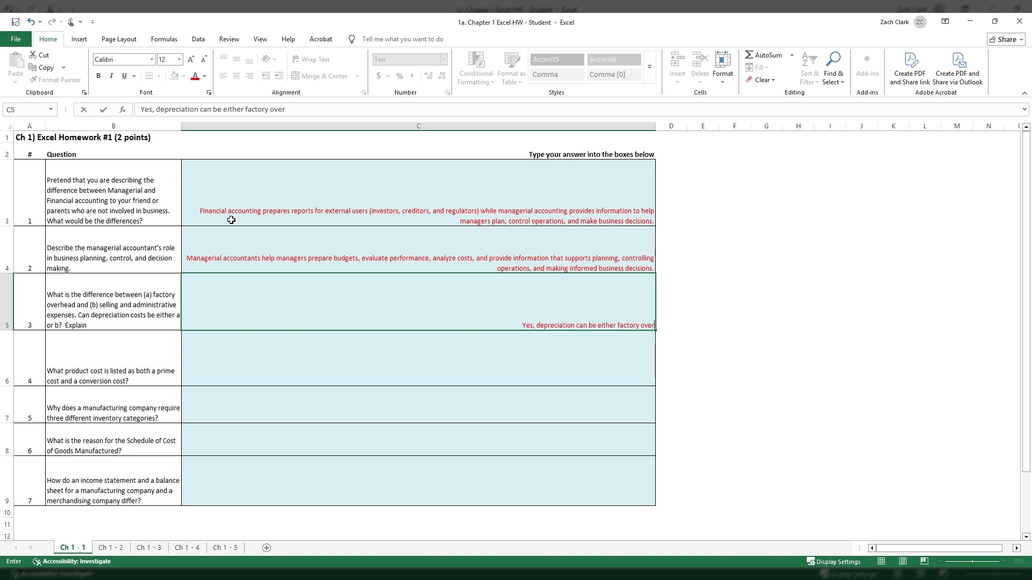
{"action": "type", "text": "head or"}
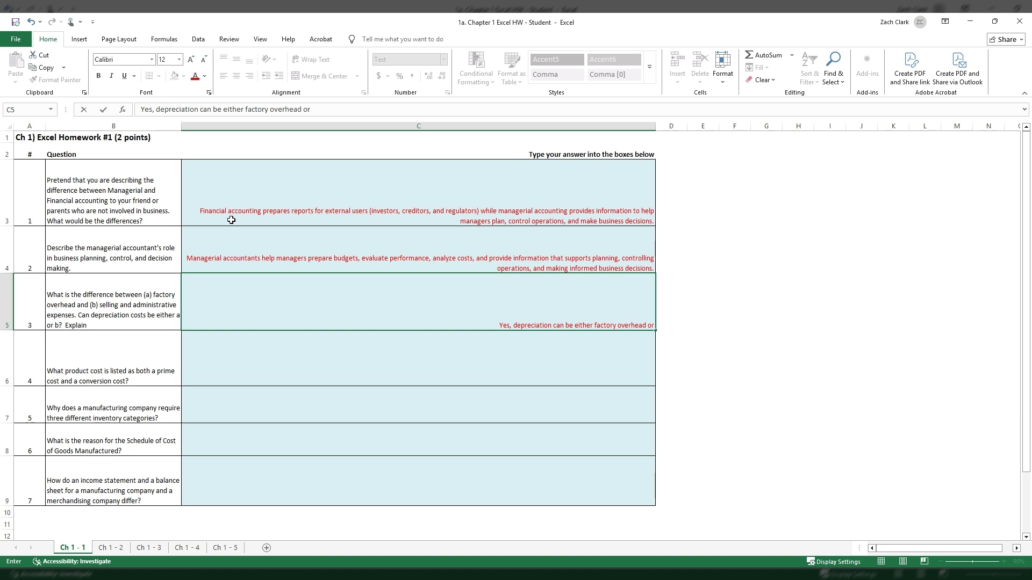
{"action": "type", "text": " sa"}
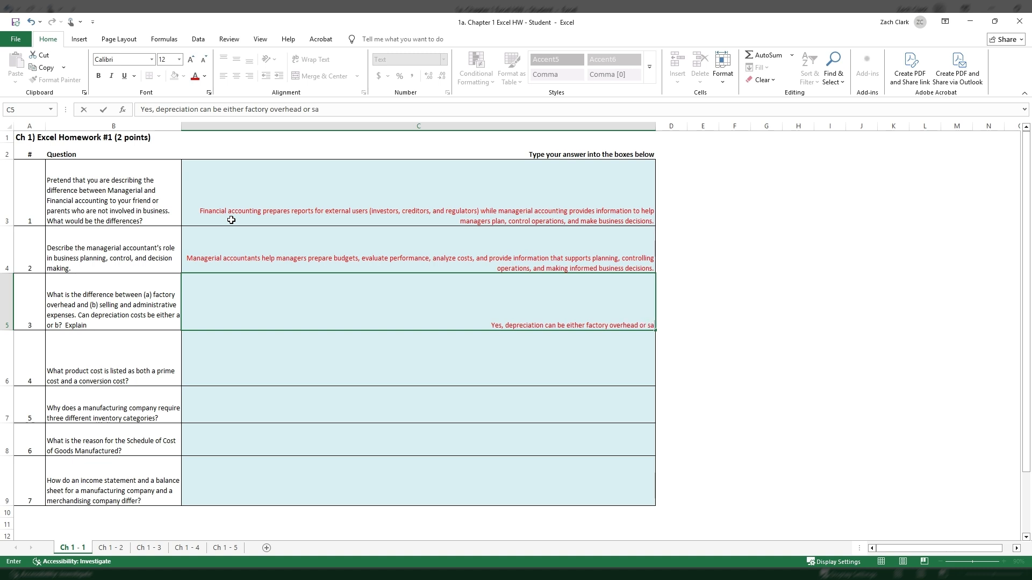
Continue the question 3 answer in C5 with "a selling and administrative expense".
{"action": "key", "text": "BackSpace"}
{"action": "key", "text": "BackSpace"}
{"action": "type", "text": "a selling"}
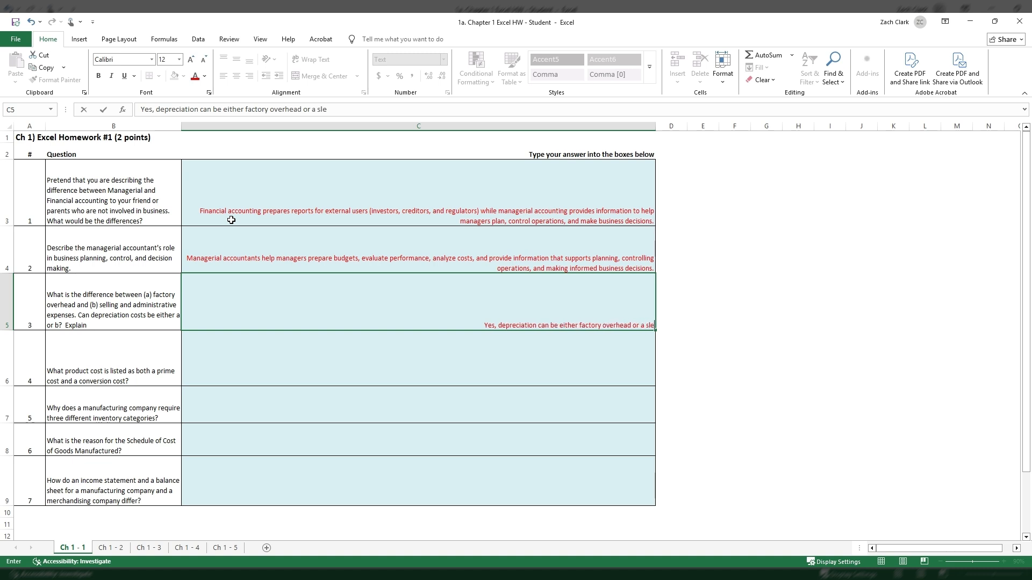
{"action": "type", "text": " and admini"}
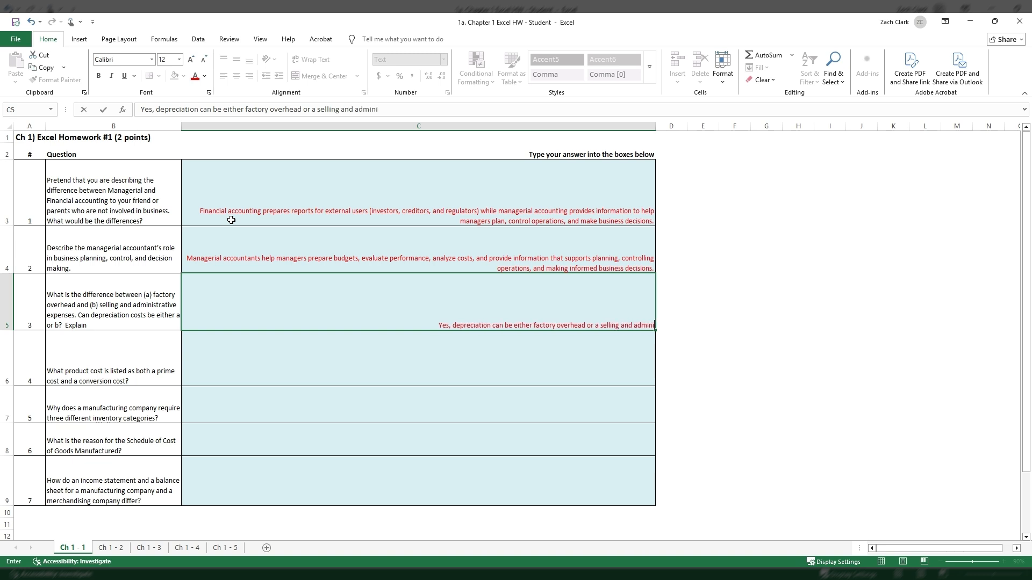
{"action": "type", "text": "strative c"}
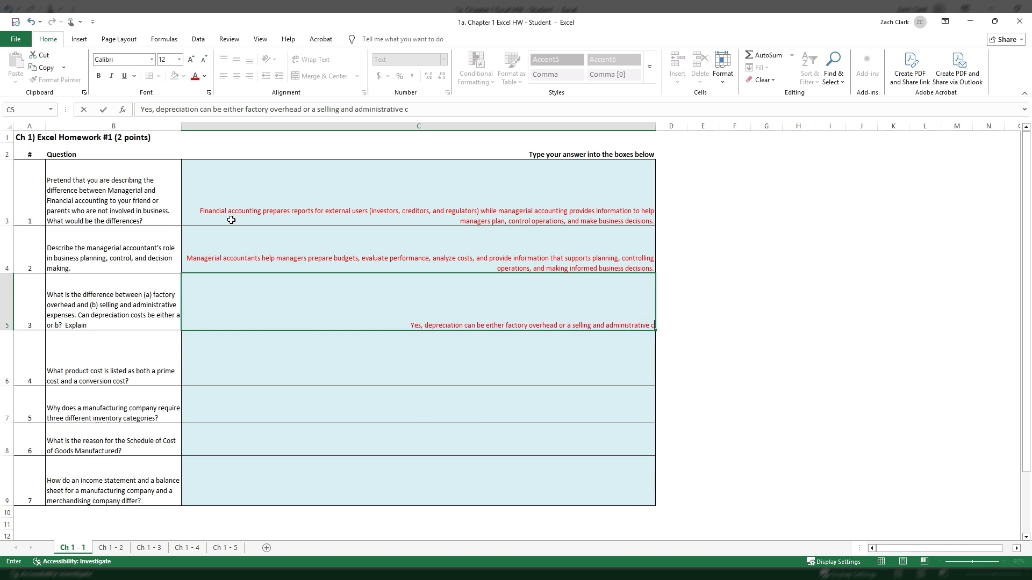
{"action": "key", "text": "BackSpace"}
{"action": "type", "text": "expense"}
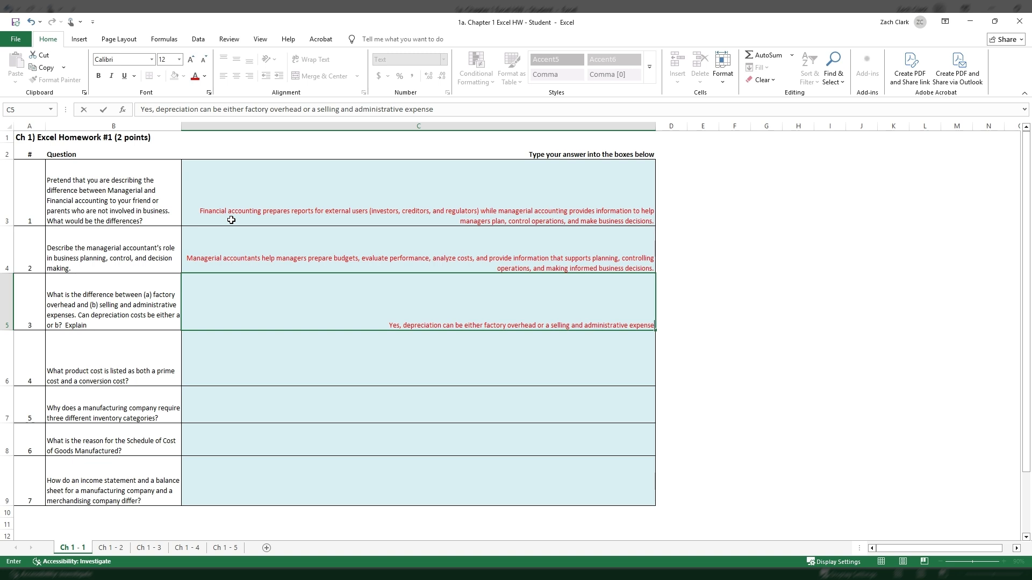
{"action": "type", "text": ", depnding"}
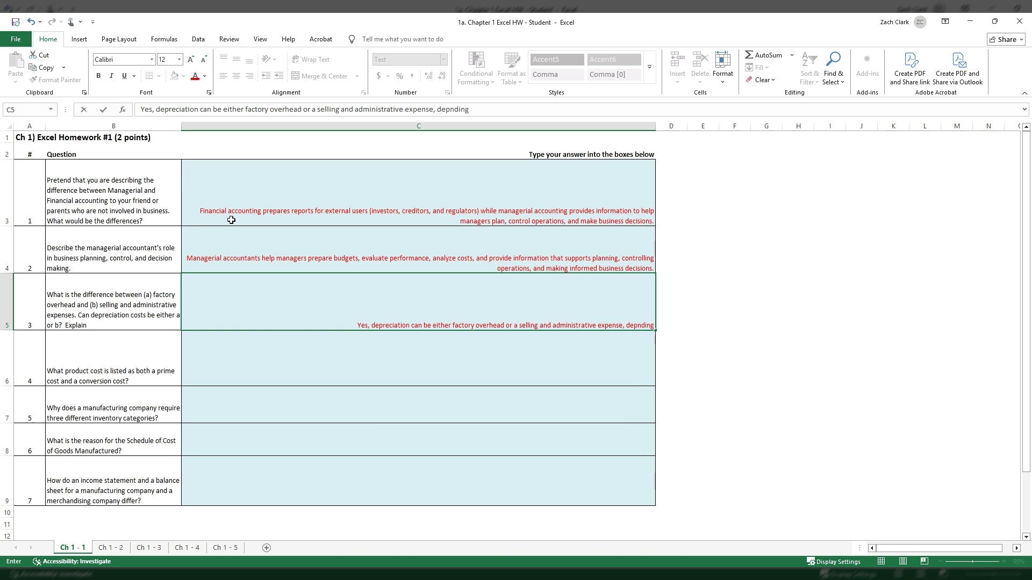
Complete the first sentence of the C5 answer with ", depending on the asset being depreciated.".
{"action": "key", "text": "BackSpace"}
{"action": "key", "text": "BackSpace"}
{"action": "key", "text": "BackSpace"}
{"action": "key", "text": "BackSpace"}
{"action": "key", "text": "BackSpace"}
{"action": "type", "text": "ending"}
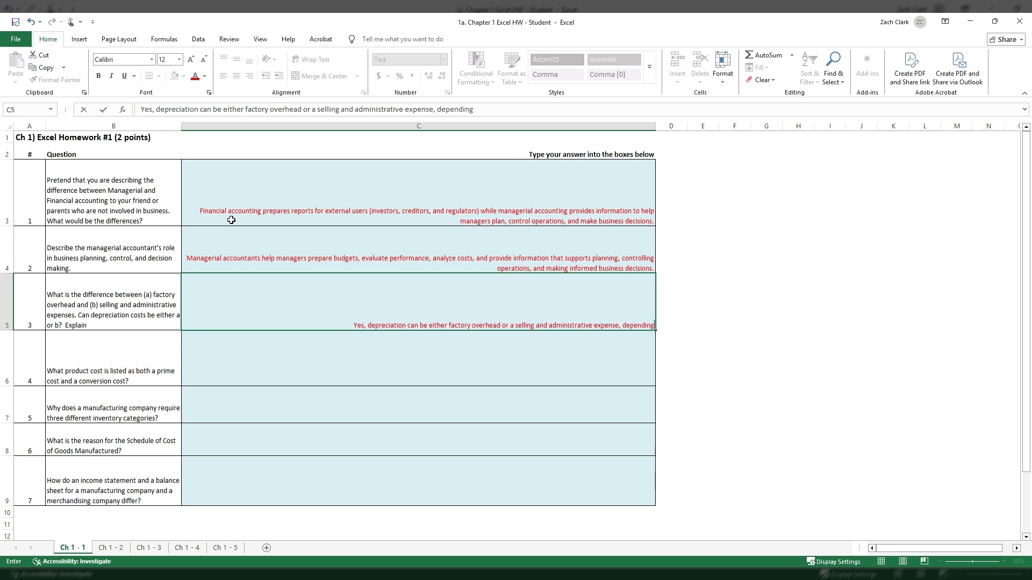
{"action": "type", "text": " on the asset bei"}
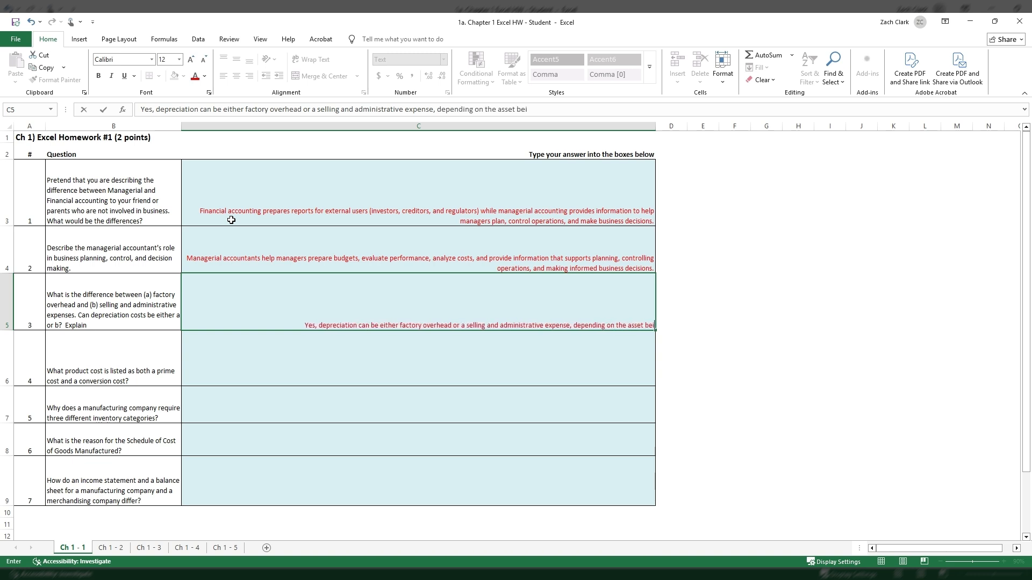
{"action": "type", "text": "ng depreciatio"}
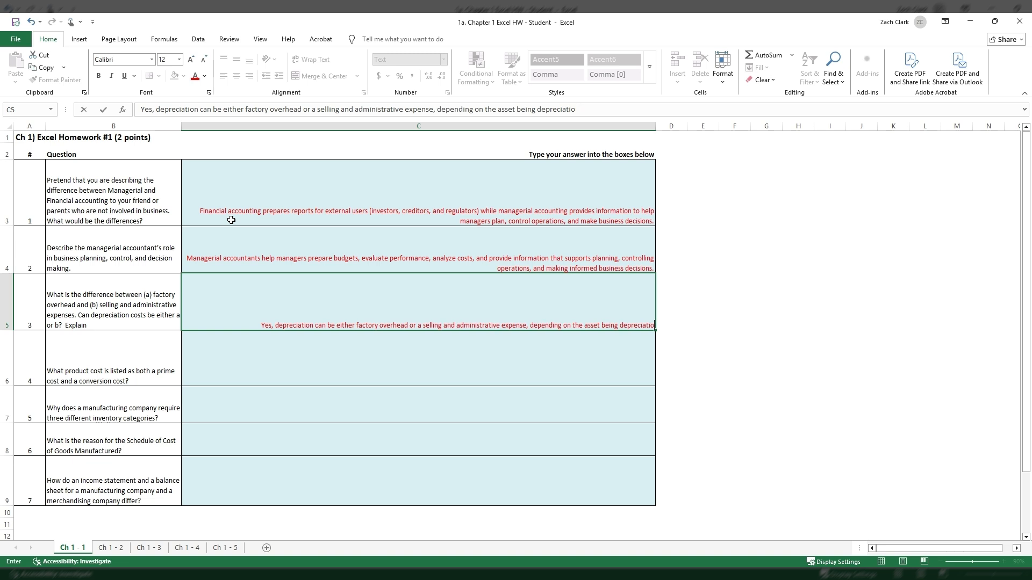
{"action": "key", "text": "BackSpace"}
{"action": "key", "text": "BackSpace"}
{"action": "type", "text": "ed. For example,"}
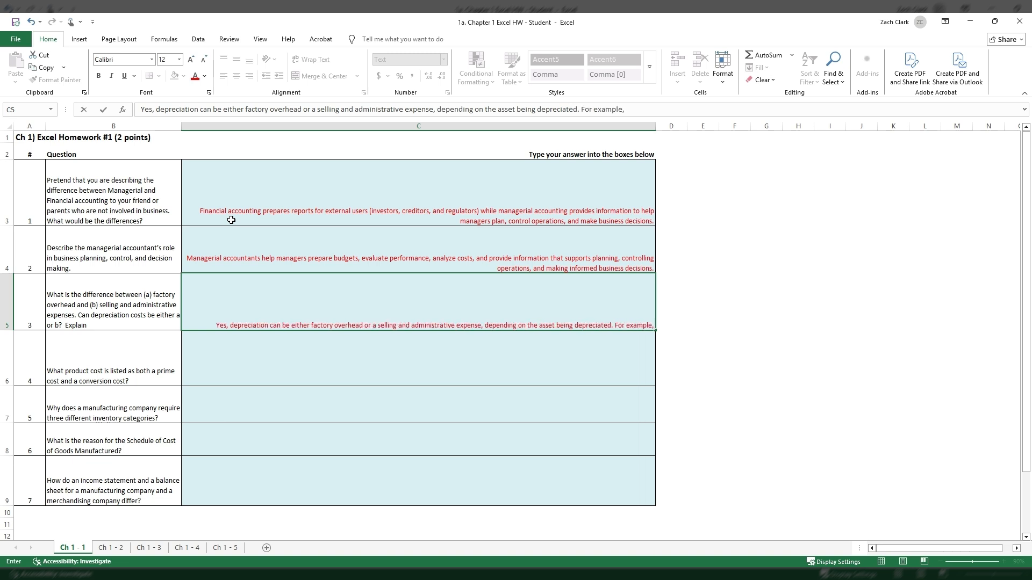
{"action": "type", "text": " Manufac"}
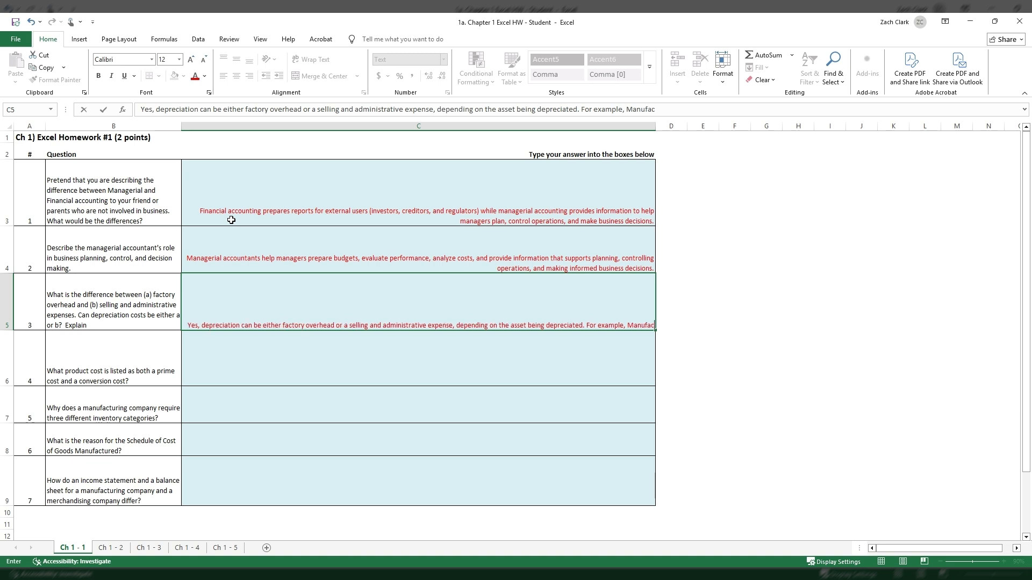
Add to the C5 answer the example "For example, manufacturing equipment would be factory overhead".
{"action": "key", "text": "BackSpace"}
{"action": "key", "text": "BackSpace"}
{"action": "key", "text": "BackSpace"}
{"action": "key", "text": "BackSpace"}
{"action": "key", "text": "BackSpace"}
{"action": "key", "text": "BackSpace"}
{"action": "key", "text": "BackSpace"}
{"action": "type", "text": "manu"}
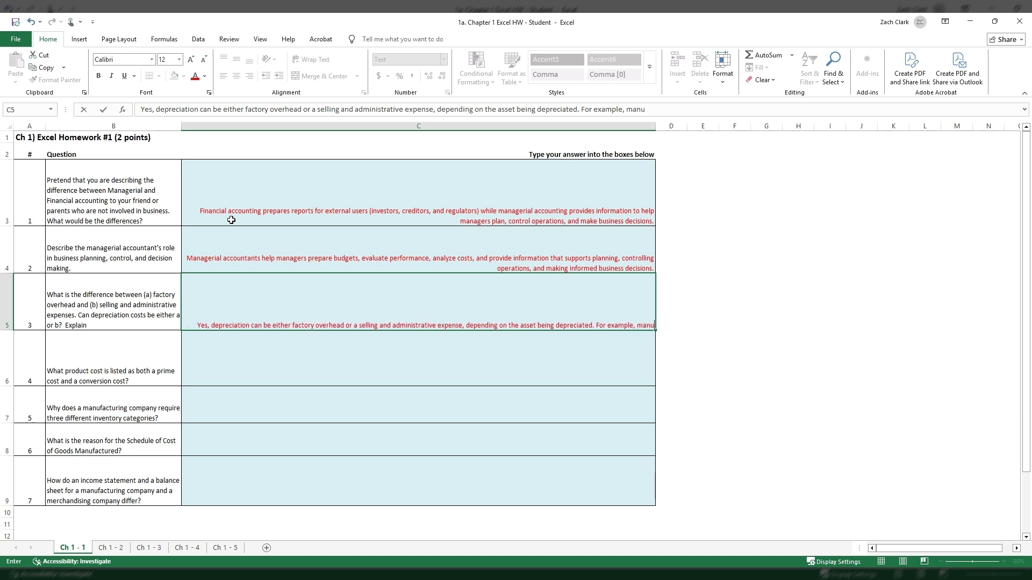
{"action": "type", "text": "facut"}
{"action": "key", "text": "BackSpace"}
{"action": "key", "text": "BackSpace"}
{"action": "type", "text": "turing equipment"}
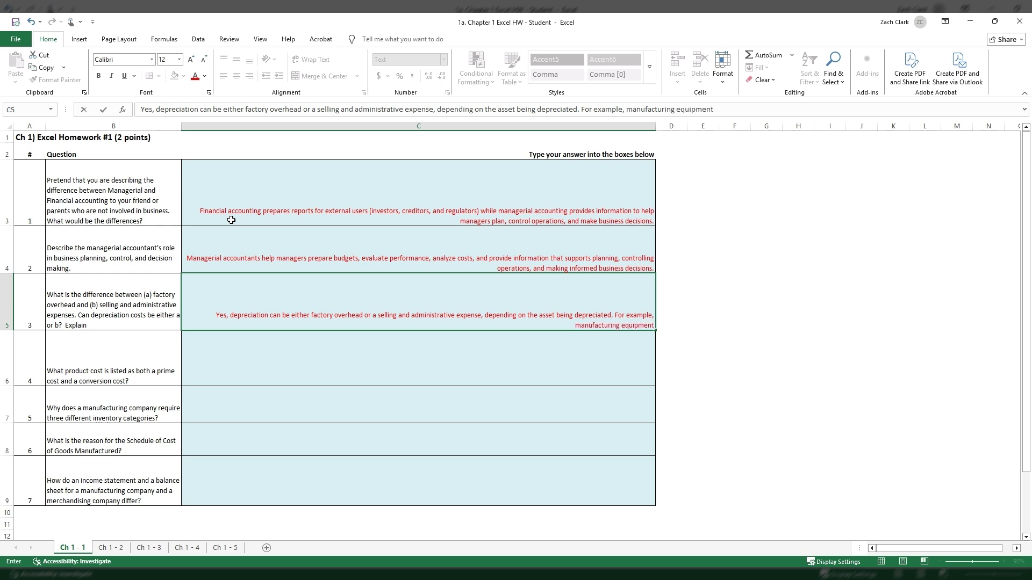
{"action": "type", "text": " would be factory overhe"}
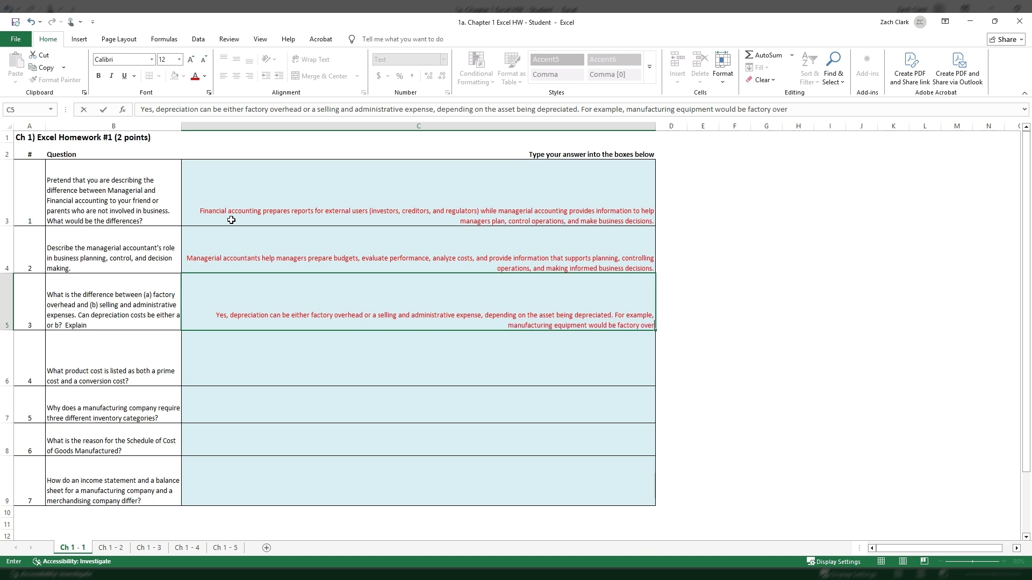
{"action": "type", "text": "ad"}
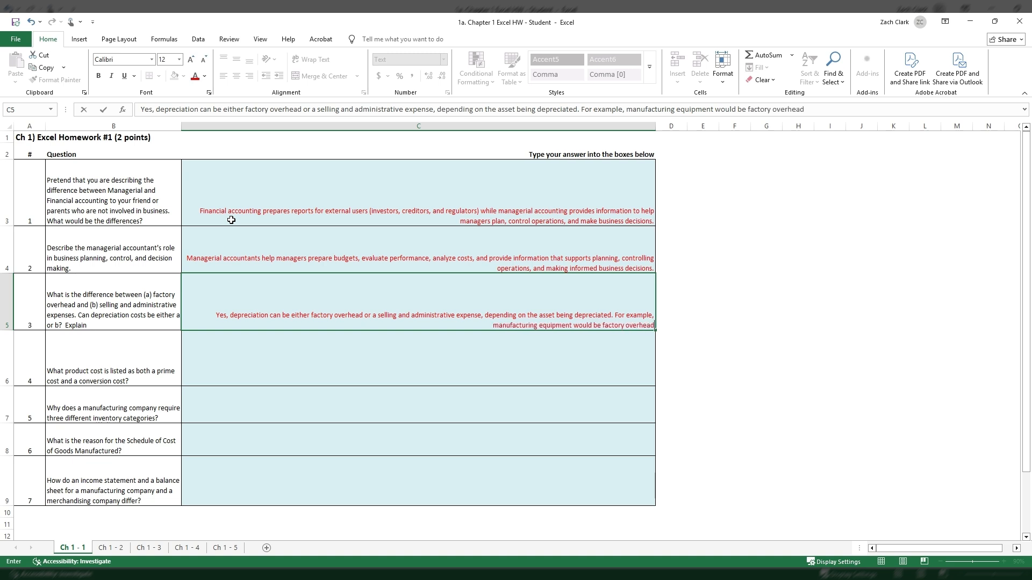
{"action": "type", "text": ", while"}
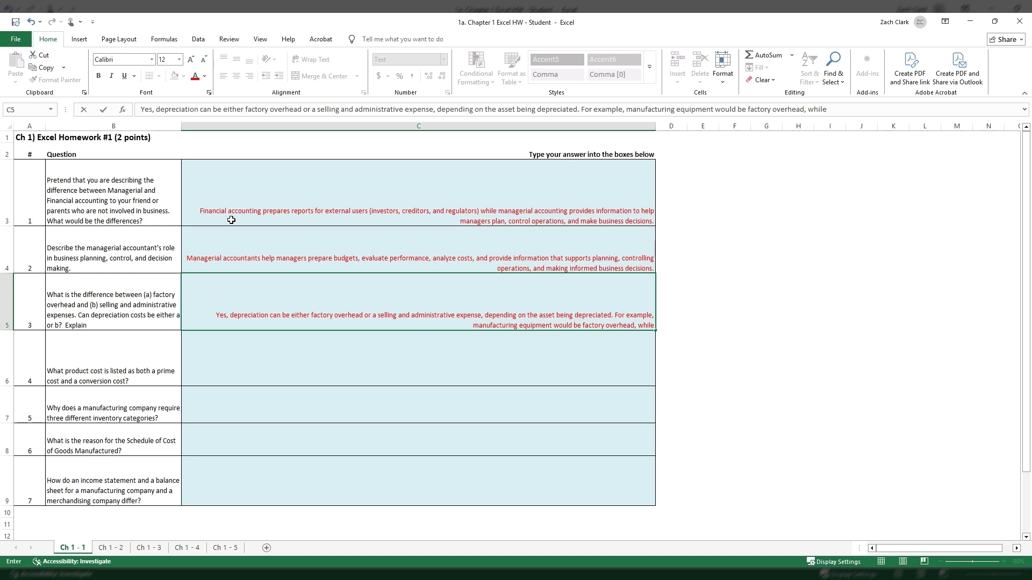
Extend the example in C5 with ", while office equipment".
{"action": "type", "text": "office quipment"}
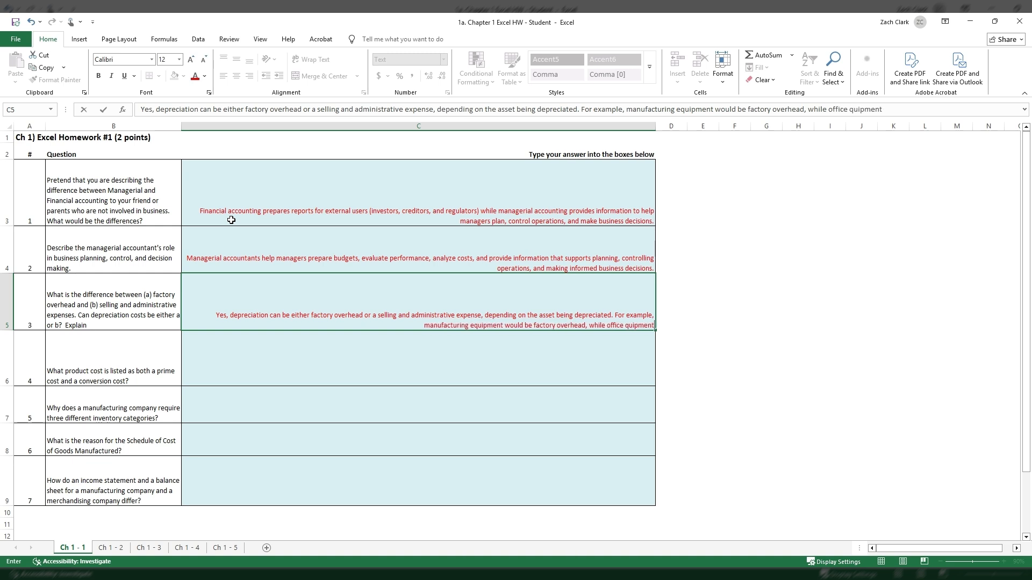
{"action": "key", "text": "BackSpace"}
{"action": "key", "text": "BackSpace"}
{"action": "key", "text": "BackSpace"}
{"action": "key", "text": "BackSpace"}
{"action": "key", "text": "BackSpace"}
{"action": "key", "text": "BackSpace"}
{"action": "key", "text": "BackSpace"}
{"action": "key", "text": "BackSpace"}
{"action": "type", "text": "e"}
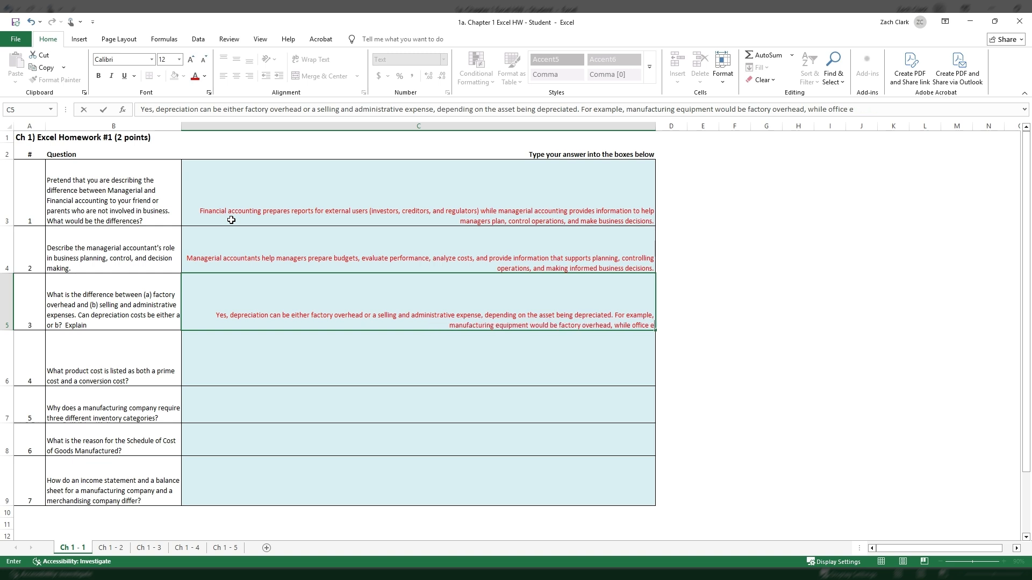
{"action": "type", "text": "quipment, would be"}
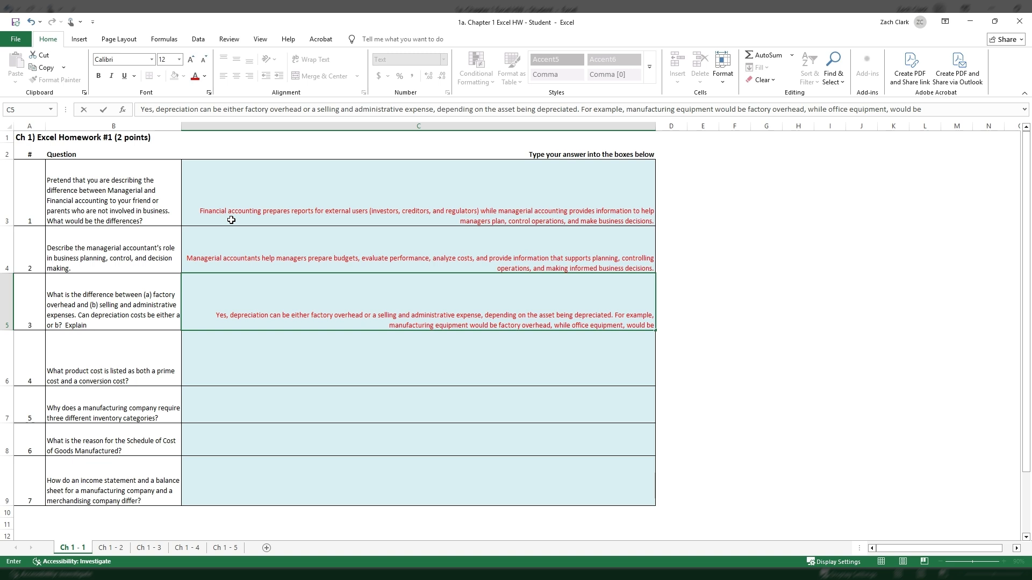
{"action": "type", "text": " considere"}
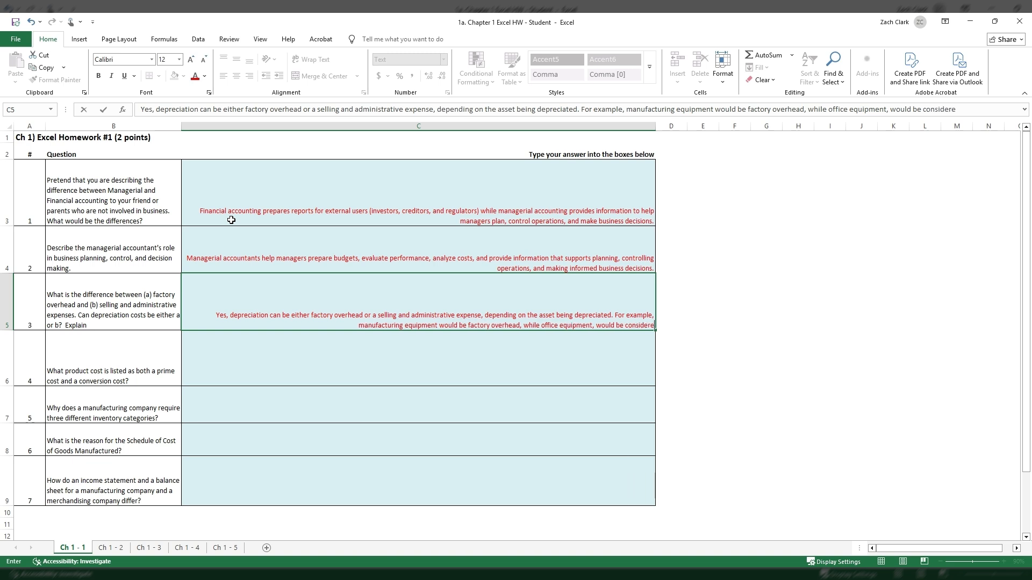
{"action": "type", "text": "d a se"}
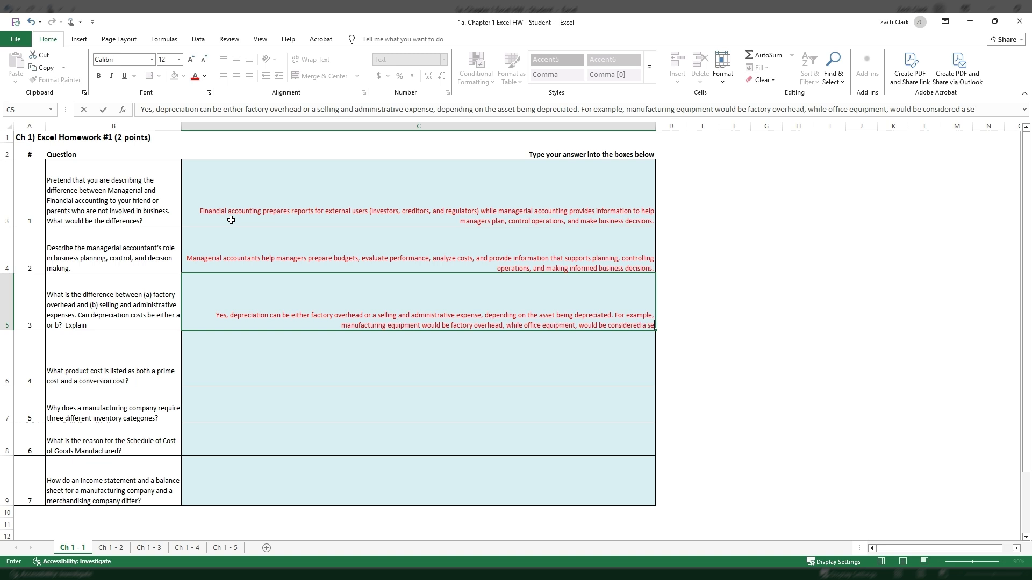
{"action": "type", "text": "lling and admi"}
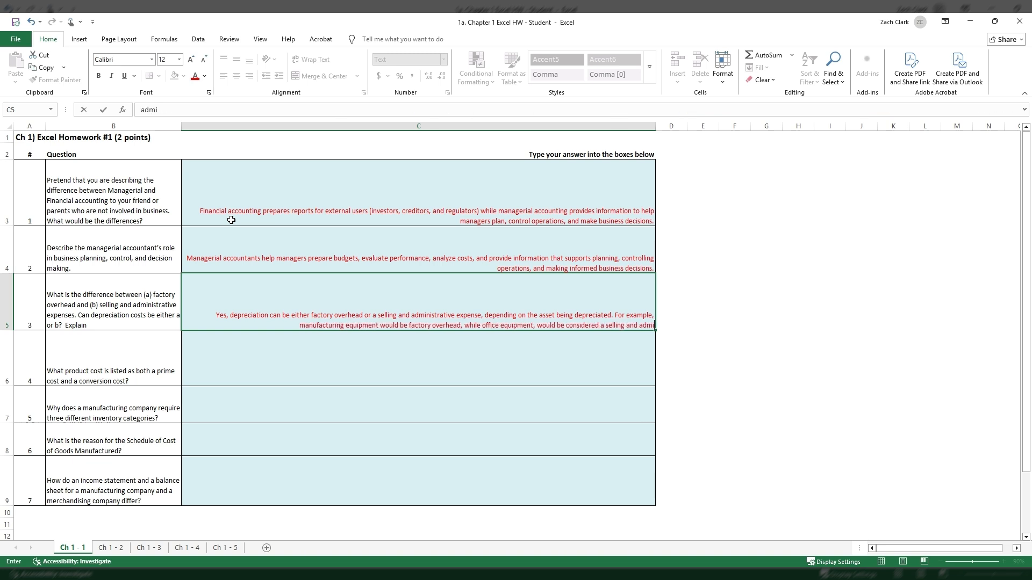
{"action": "type", "text": "nistrative expense"}
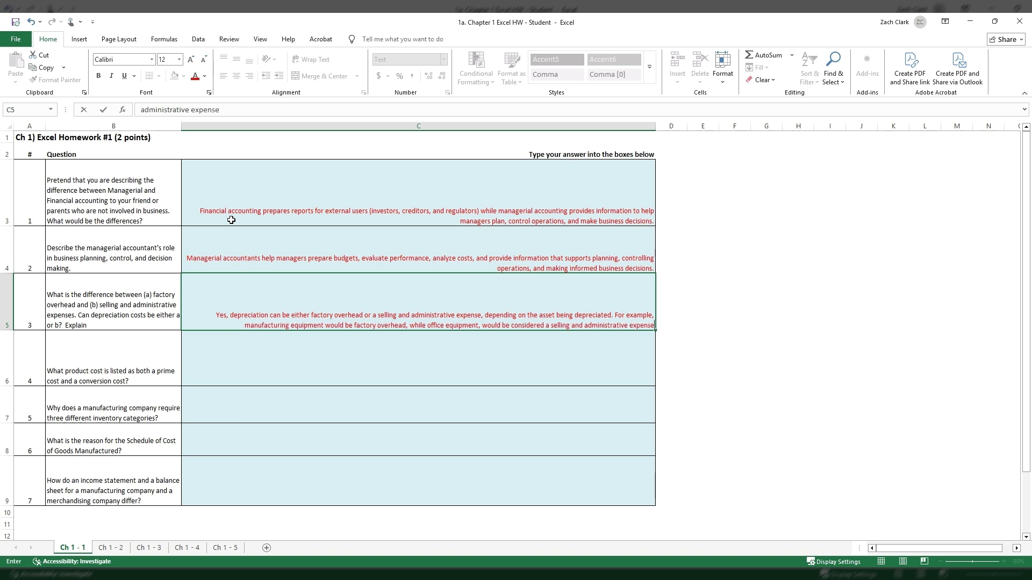
{"action": "type", "text": "."}
Finish the C5 answer with ", would be considered a selling and administrative expense." and commit the entry.
{"action": "key", "text": "Return"}
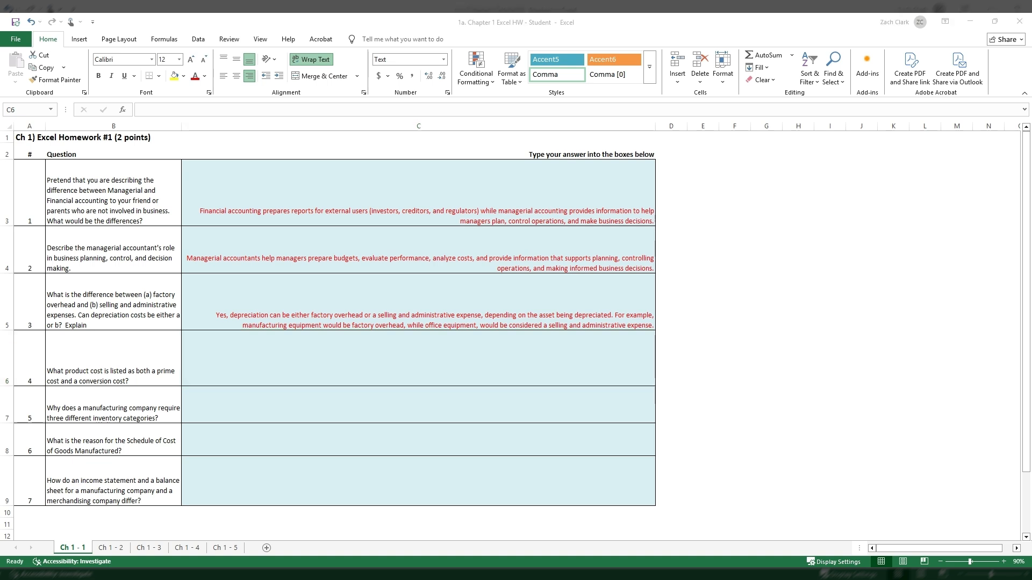
Begin the question 4 answer in C6 with the line "Prime Cost = Direct Materials + Direct Labor".
{"action": "left_click", "coordinate": [495, 369]}
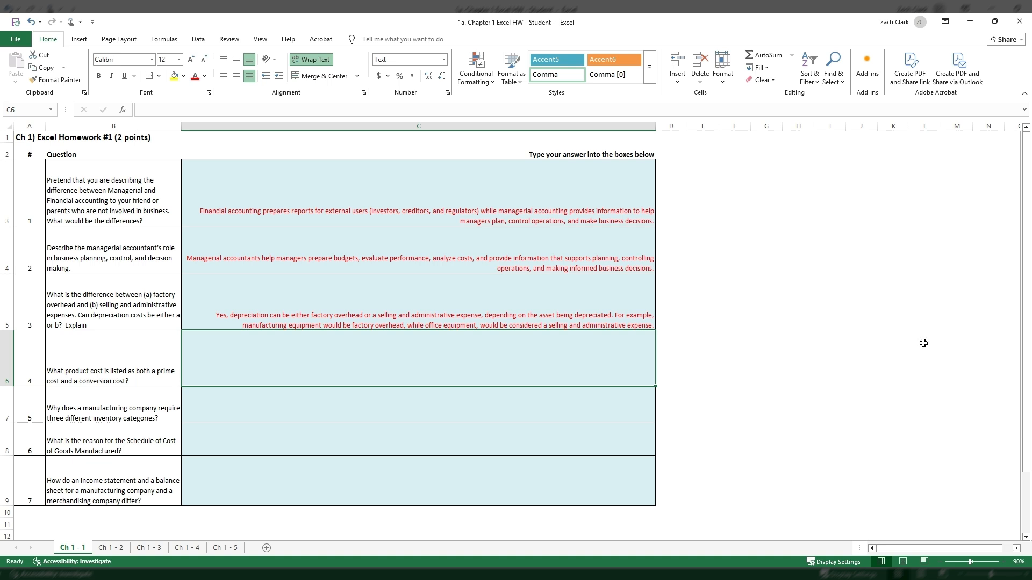
{"action": "type", "text": "Pr"}
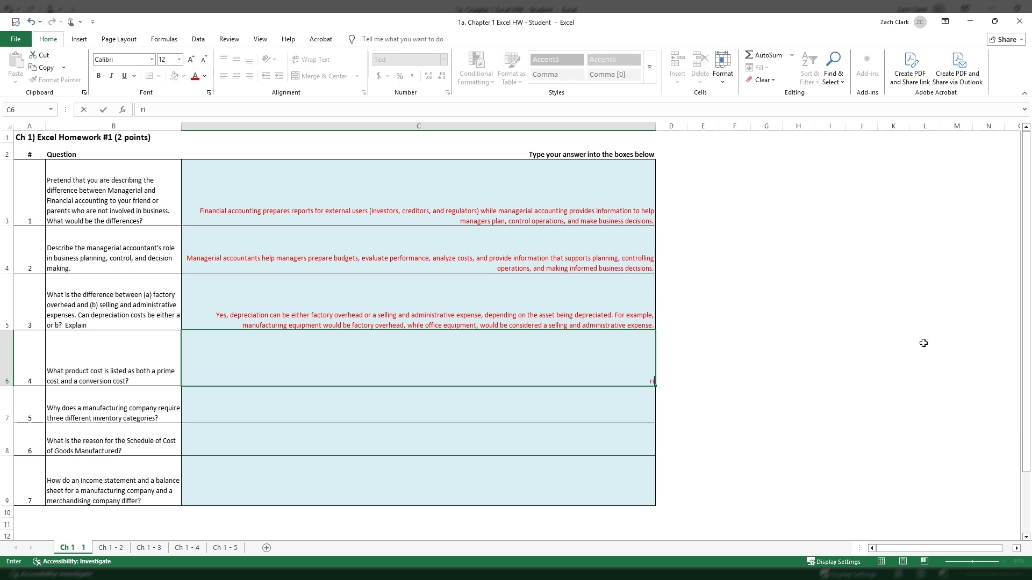
{"action": "type", "text": "ime Cost = Direct Materia"}
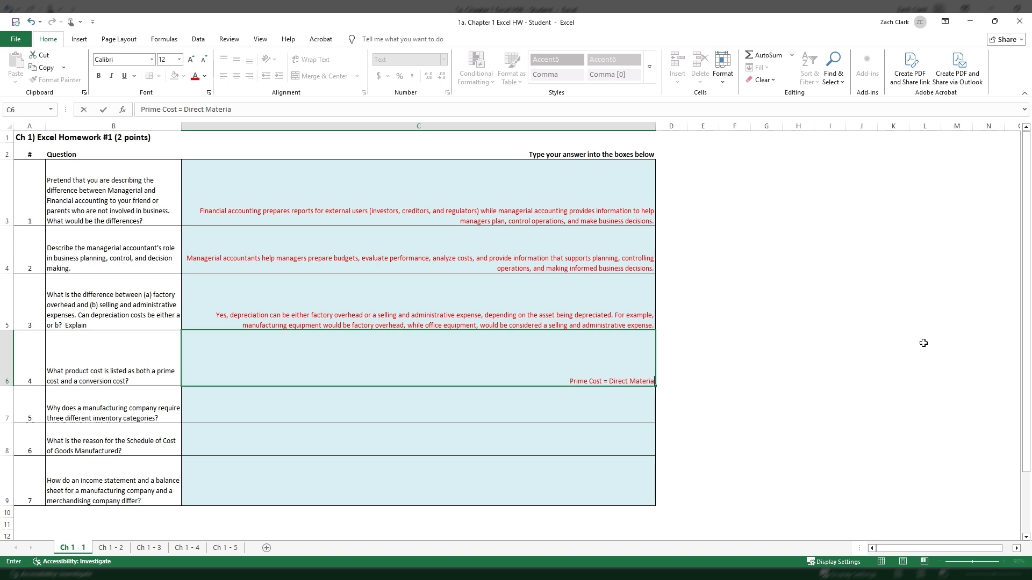
{"action": "type", "text": "ls + Direct Labor"}
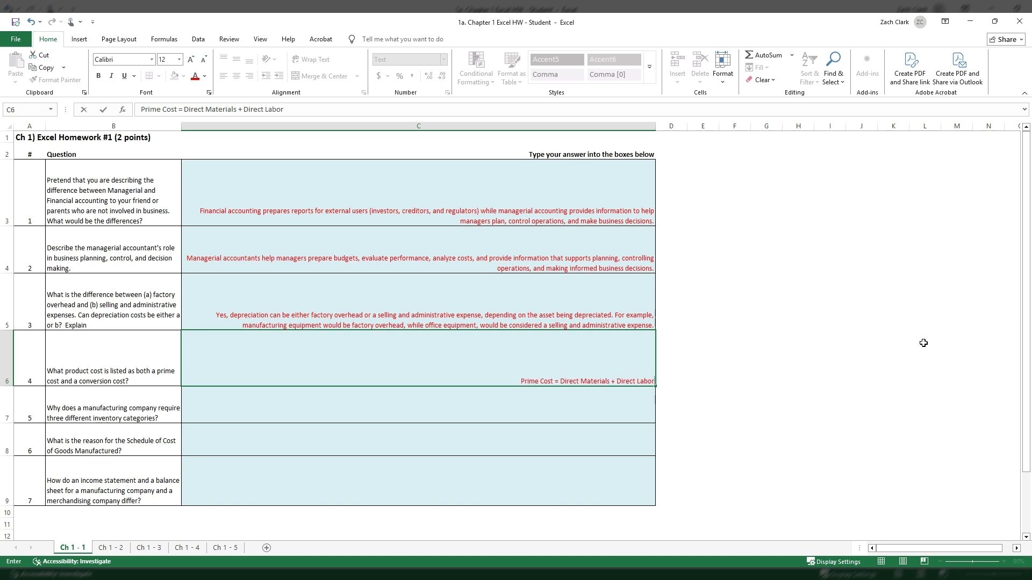
Add a second line within C6 reading "Conversion Cost = Direct Labor + Factory Overhead".
{"action": "key", "text": "alt+Return"}
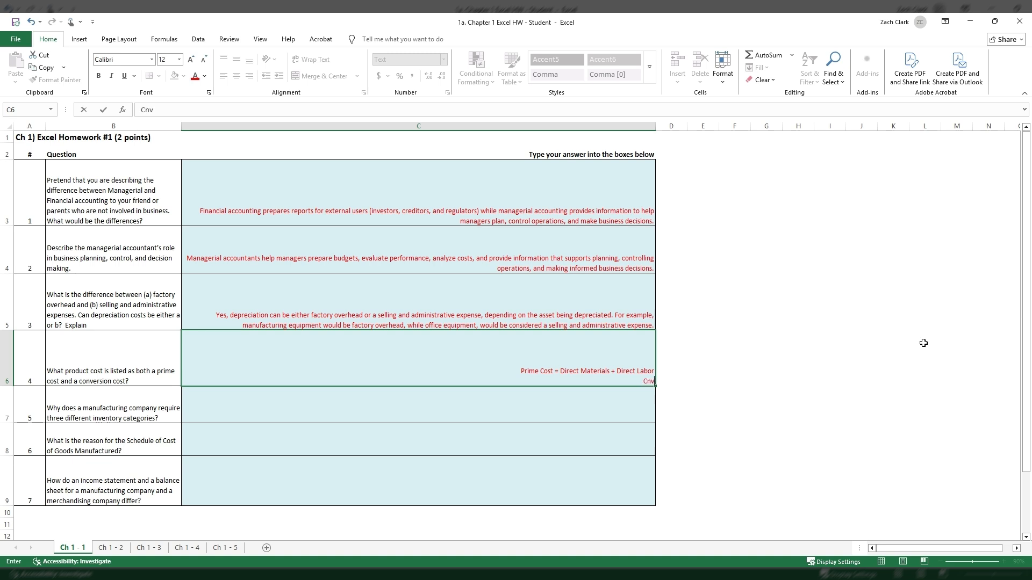
{"action": "type", "text": "Conversion Costs"}
{"action": "key", "text": "BackSpace"}
{"action": "type", "text": "= Direct Labor"}
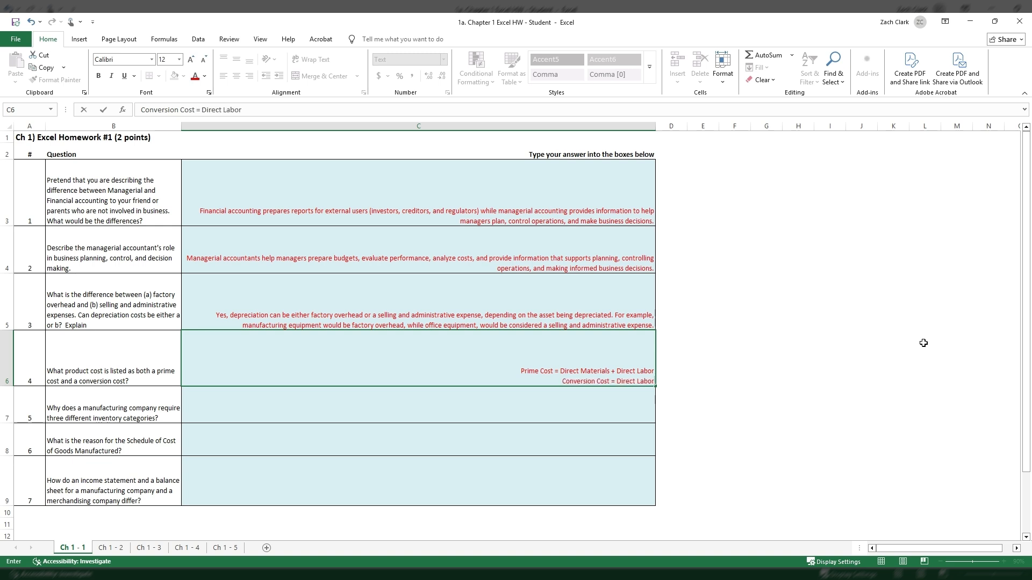
{"action": "type", "text": " + Factory"}
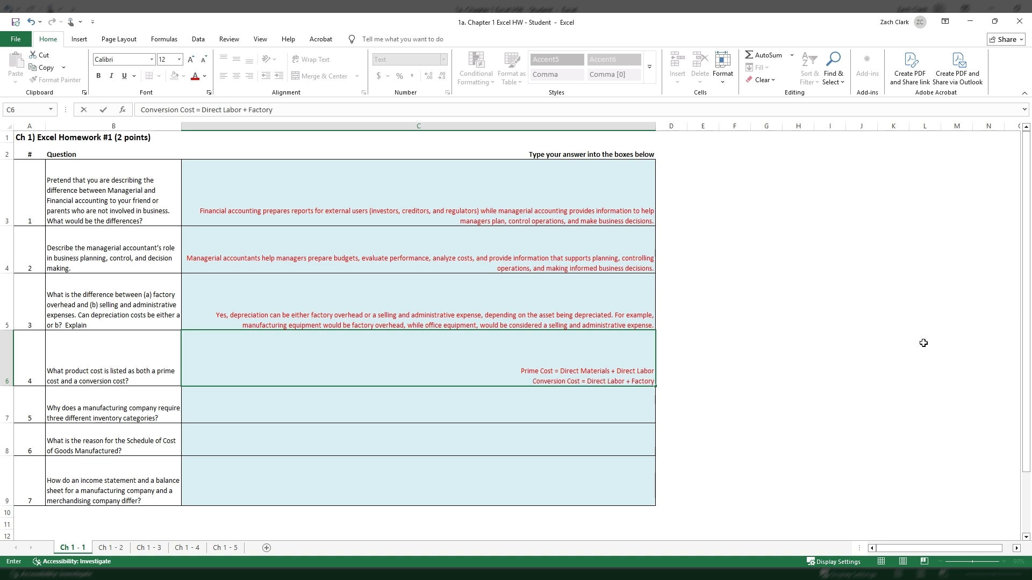
{"action": "type", "text": " Overhead"}
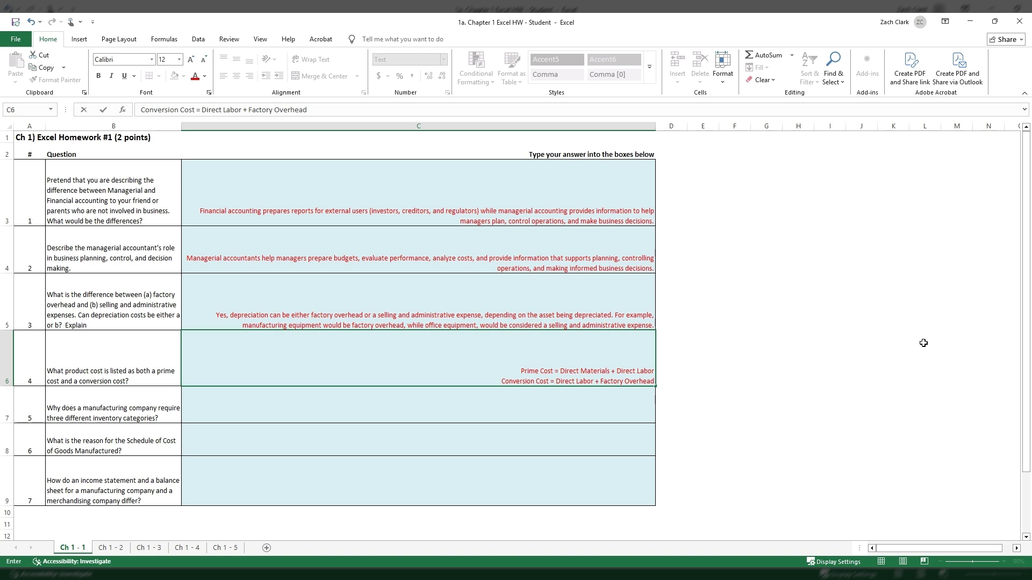
Start a third line within C6 with "As you can see above, Direct Labor is considered both a Prime".
{"action": "key", "text": "alt+Return"}
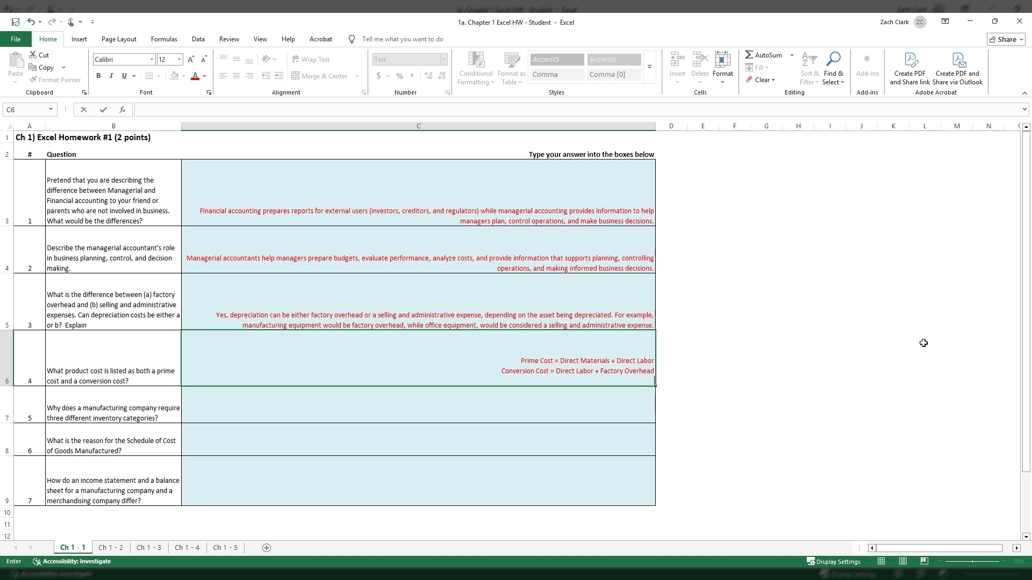
{"action": "type", "text": "Since"}
{"action": "key", "text": "BackSpace"}
{"action": "key", "text": "BackSpace"}
{"action": "key", "text": "BackSpace"}
{"action": "type", "text": "As you can see above, D"}
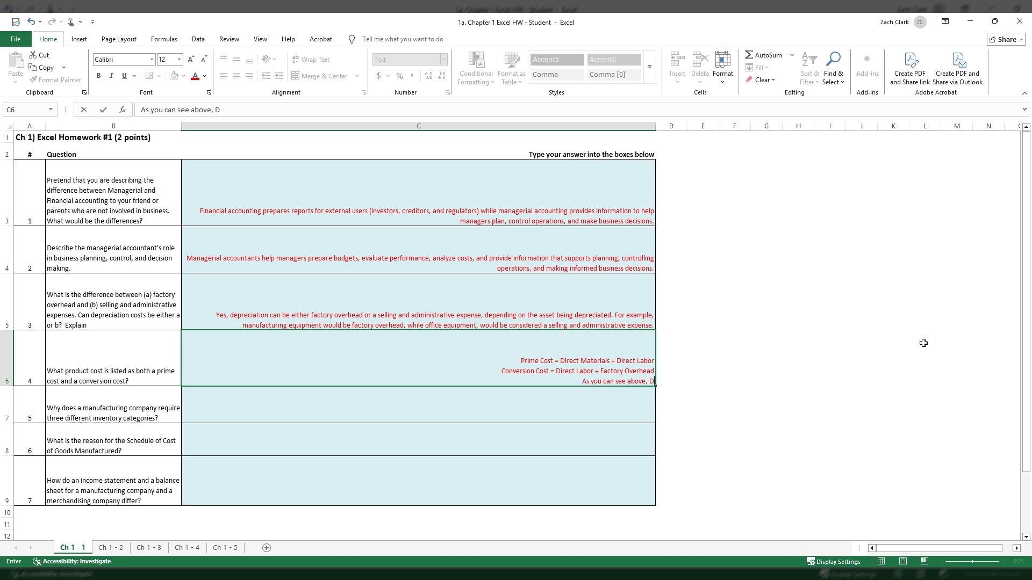
{"action": "type", "text": "irect Labor is considered both a Primt"}
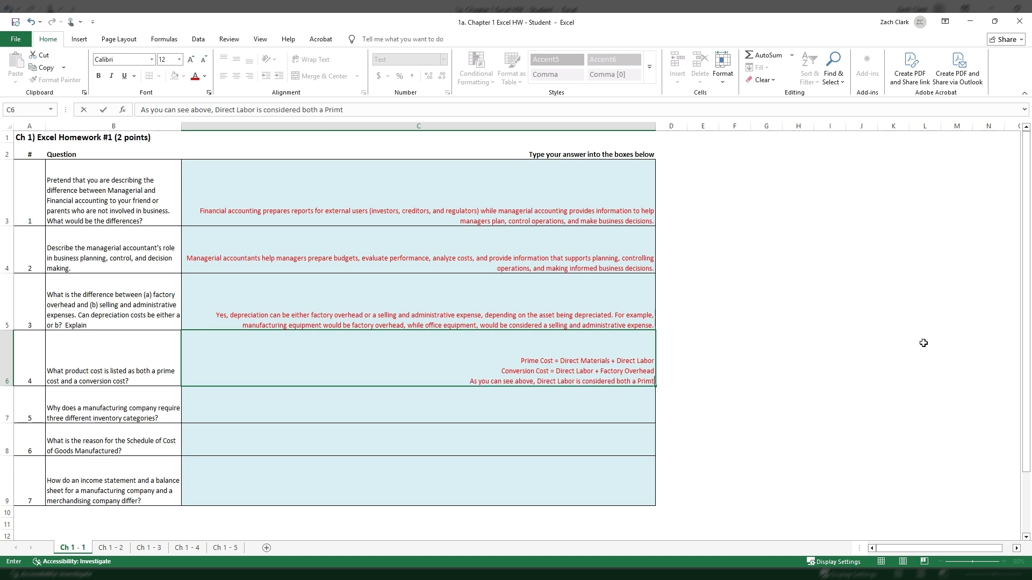
{"action": "key", "text": "BackSpace"}
{"action": "type", "text": "e"}
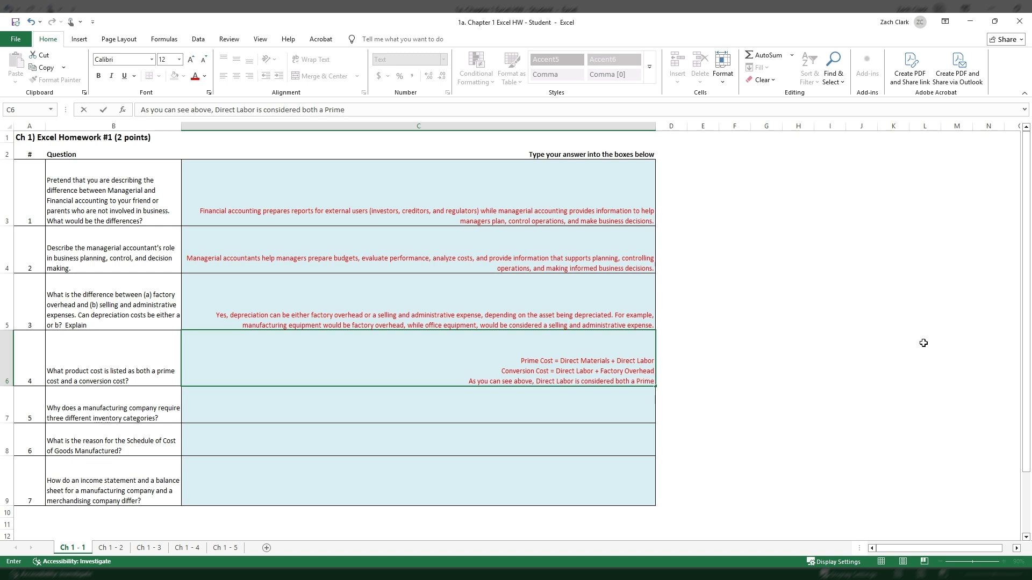
{"action": "type", "text": " Cost and a Con"}
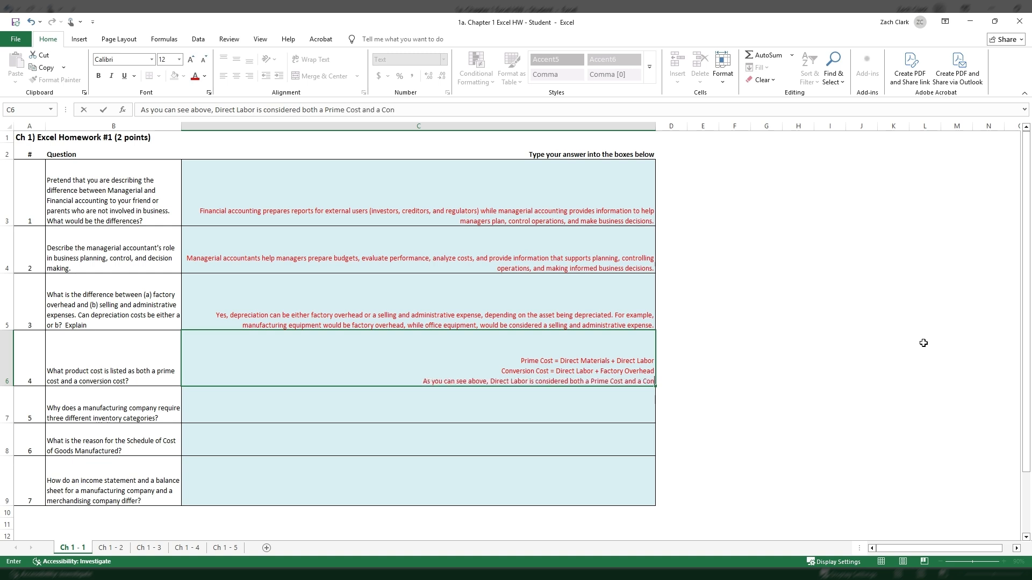
{"action": "type", "text": "version Cost"}
Finish the third line of the C6 answer with "Cost and a Conversion Cost" and commit the entry.
{"action": "key", "text": "Return"}
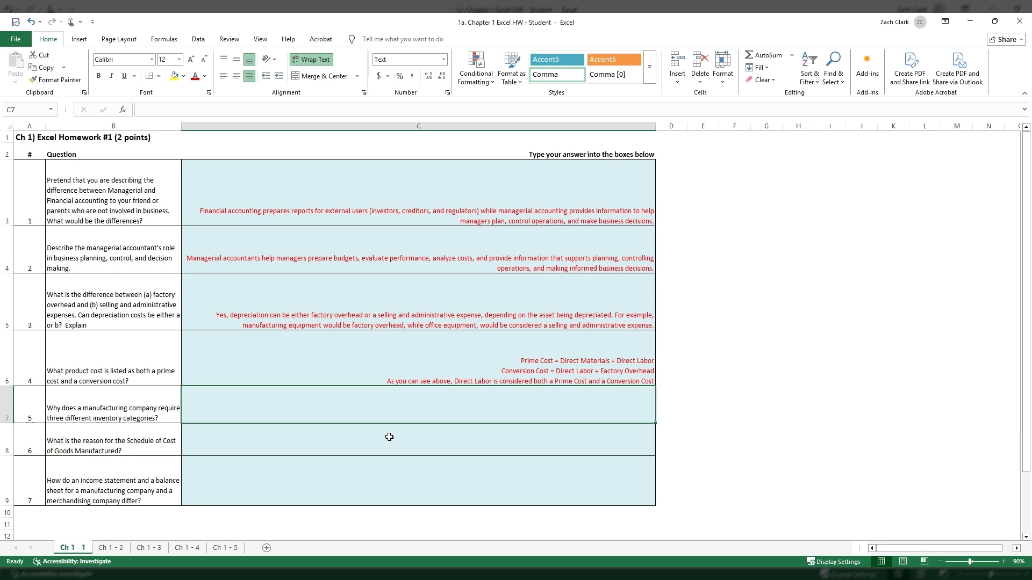
Begin the question 5 answer in C7 with "The three different inventory categories, which include Raw Materials".
{"action": "type", "text": "The"}
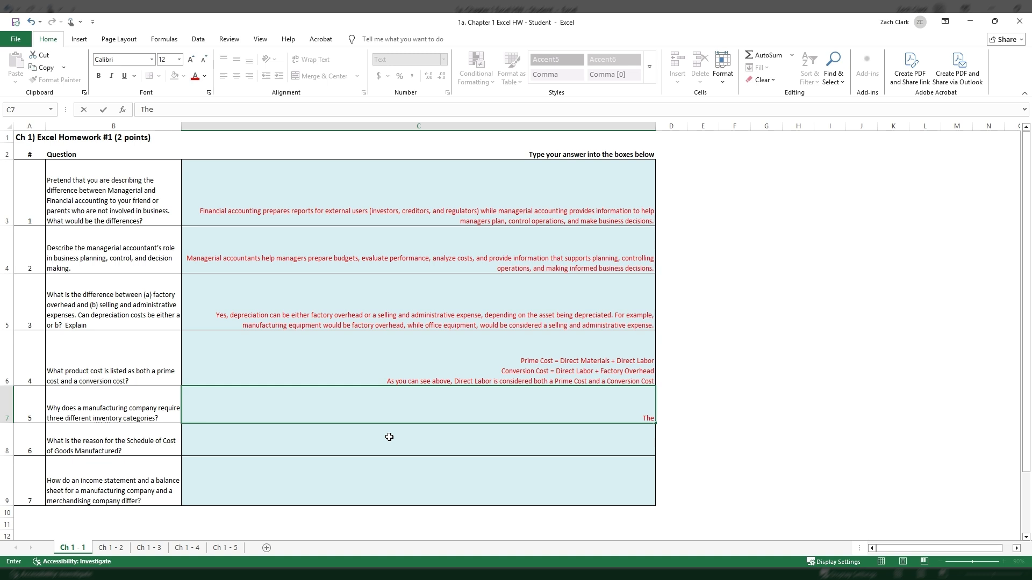
{"action": "type", "text": " three different inventory"}
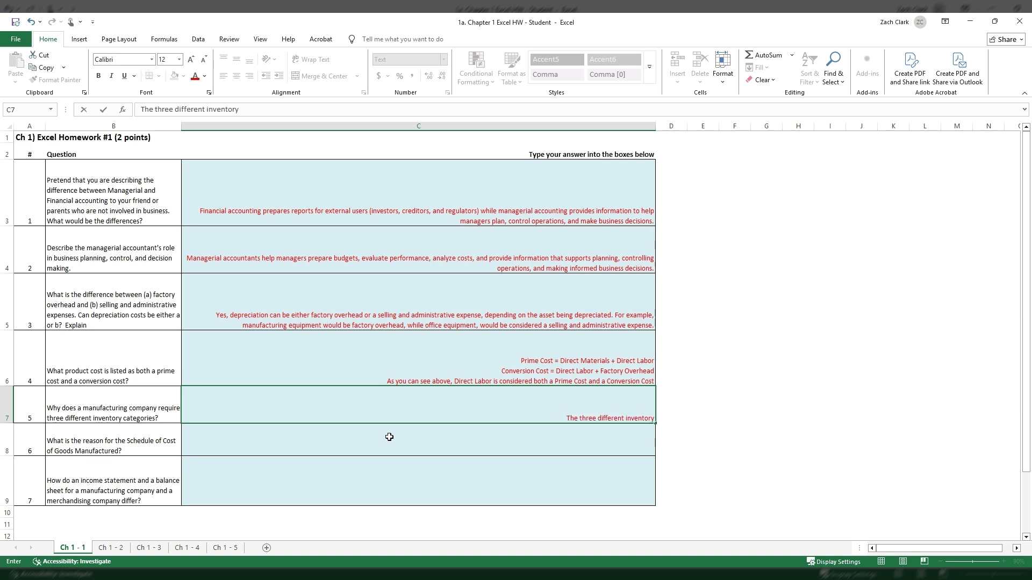
{"action": "type", "text": " categories"}
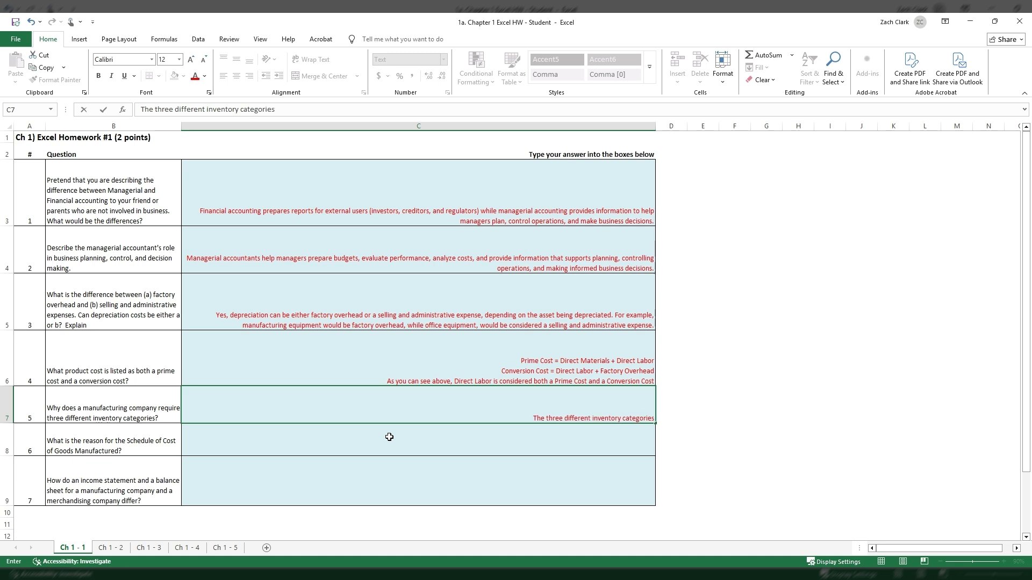
{"action": "type", "text": ", which"}
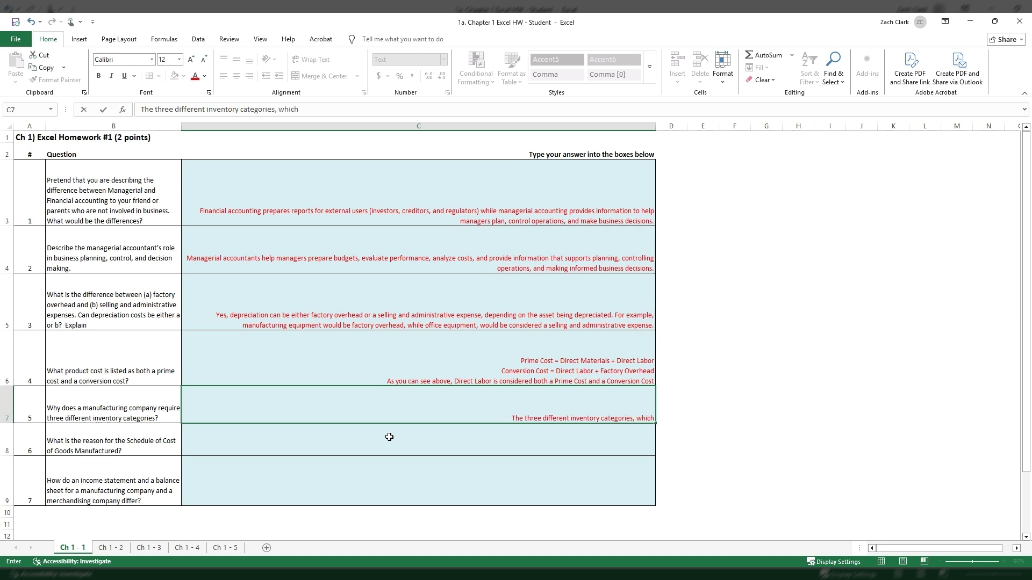
{"action": "type", "text": " include"}
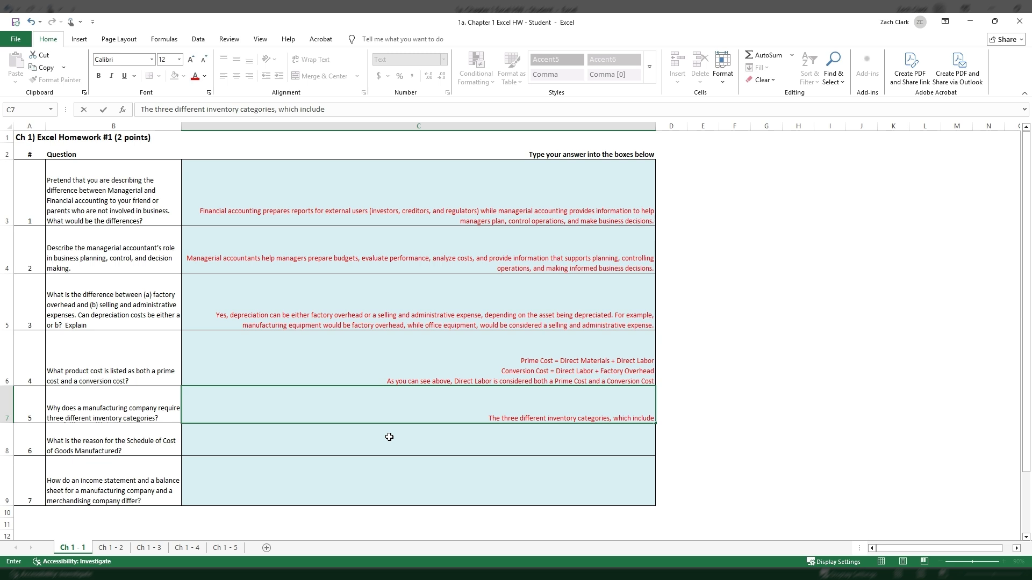
{"action": "type", "text": " Raw Materials"}
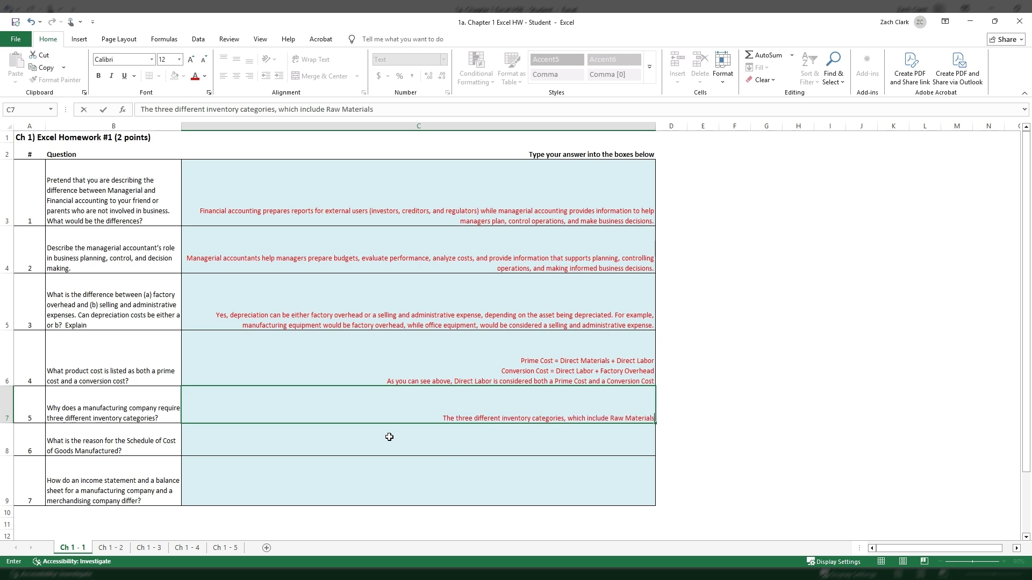
{"action": "type", "text": ","}
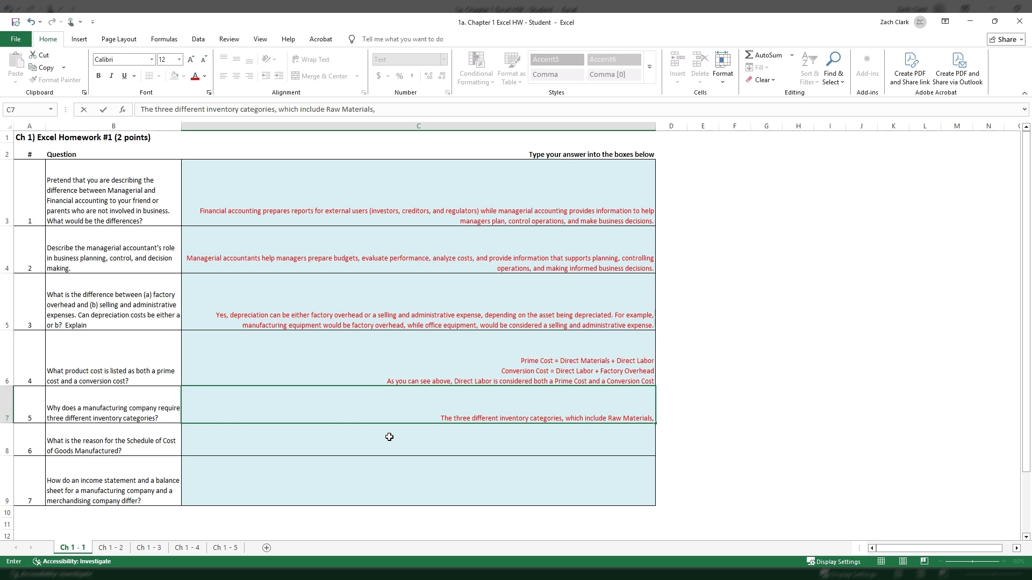
Complete the first sentence of the C7 answer with ", Work in Process (WIP), and Finished Goods.".
{"action": "type", "text": "Work"}
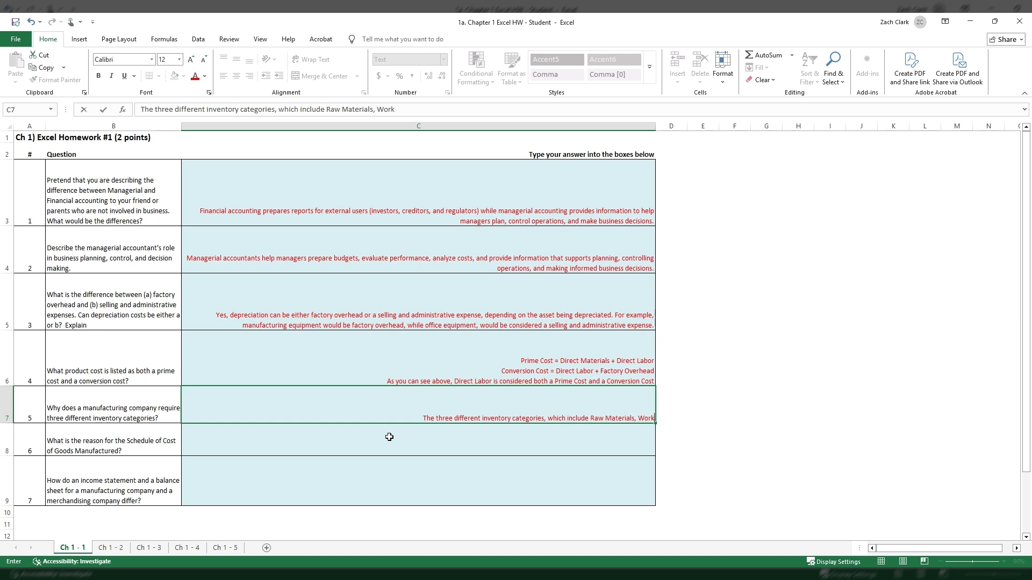
{"action": "type", "text": " in Process"}
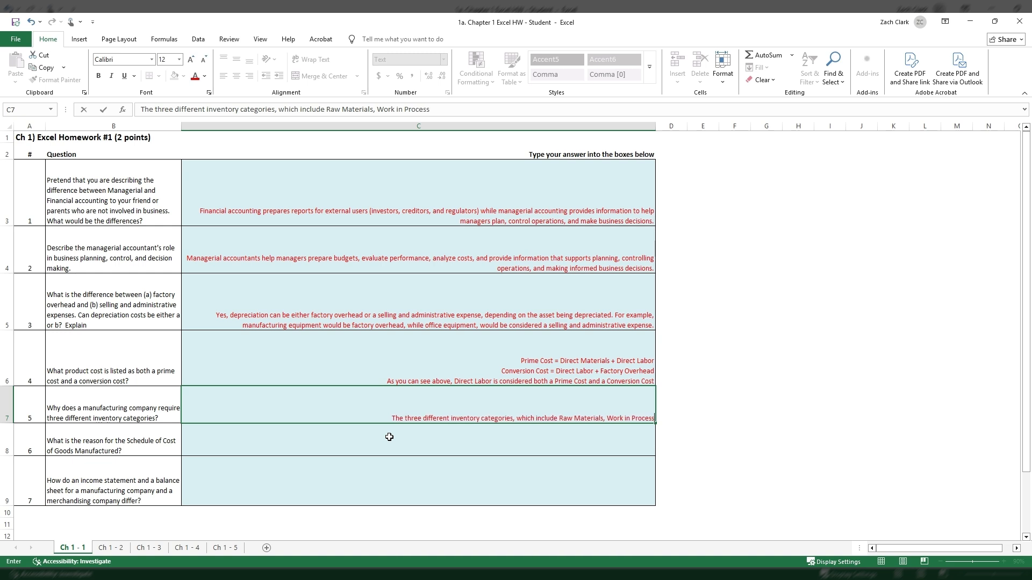
{"action": "type", "text": " (WIP),"}
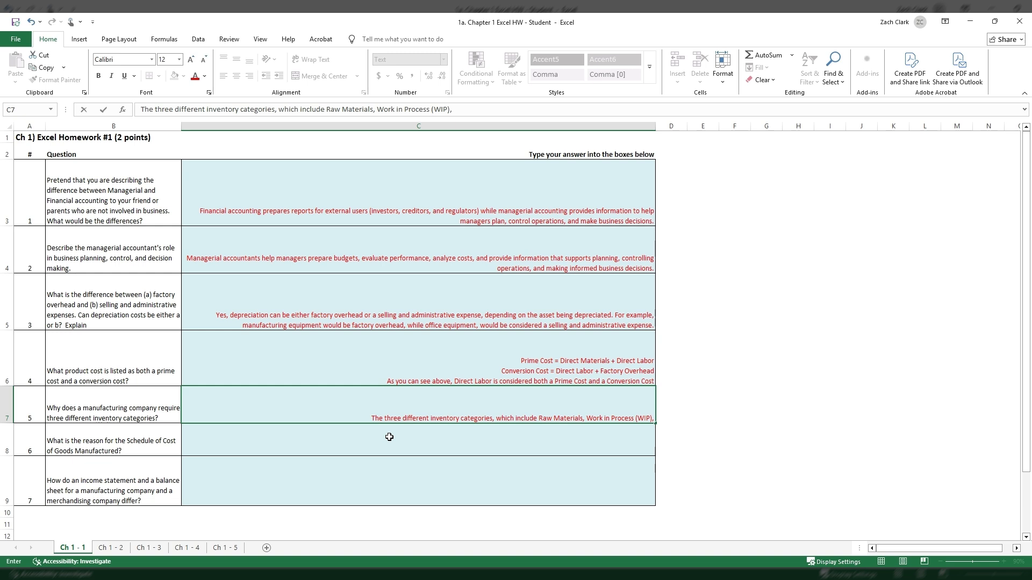
{"action": "type", "text": "and"}
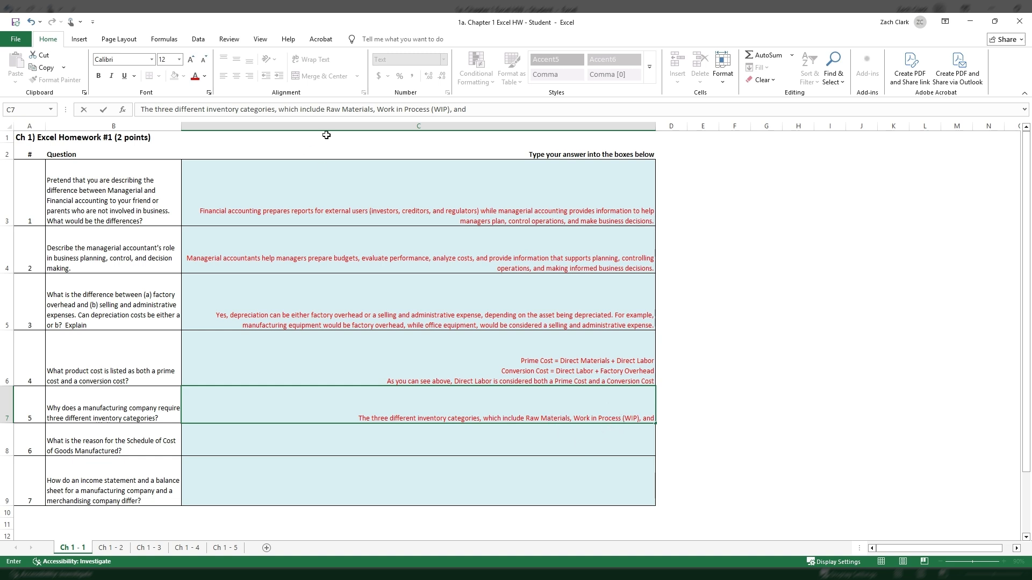
{"action": "left_click", "coordinate": [498, 112]}
{"action": "type", "text": "Finished G"}
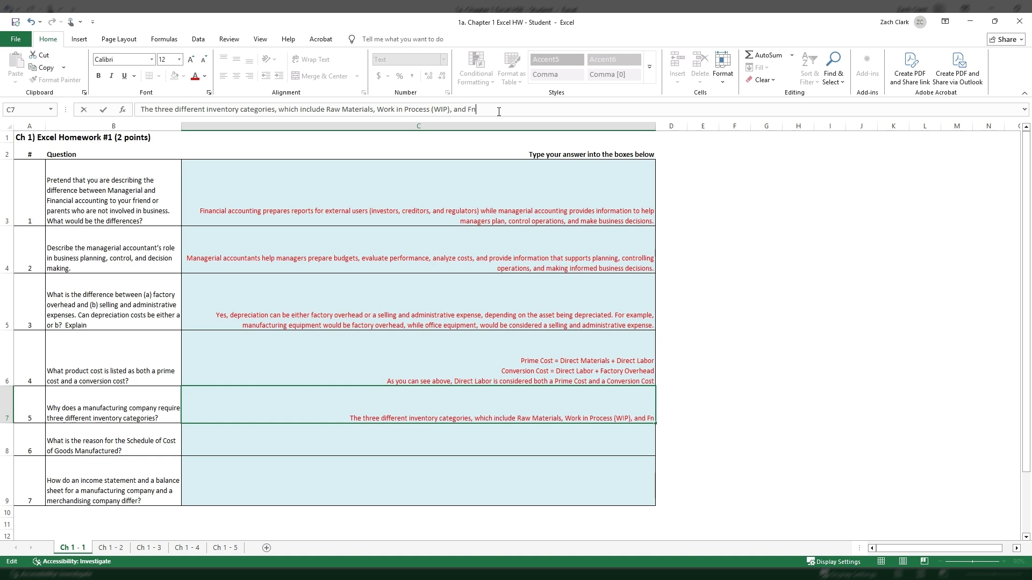
{"action": "type", "text": "oods"}
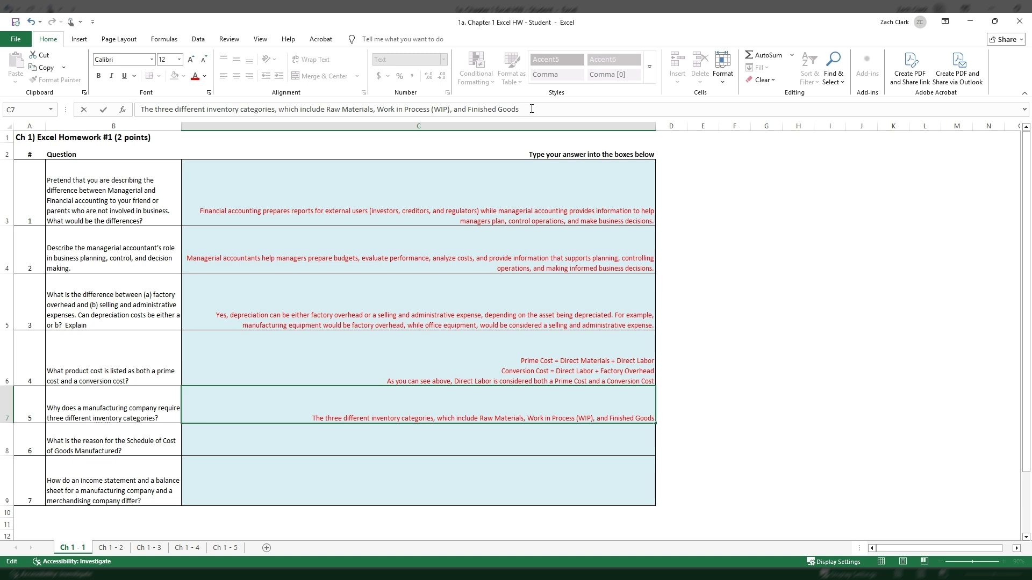
{"action": "type", "text": ". "}
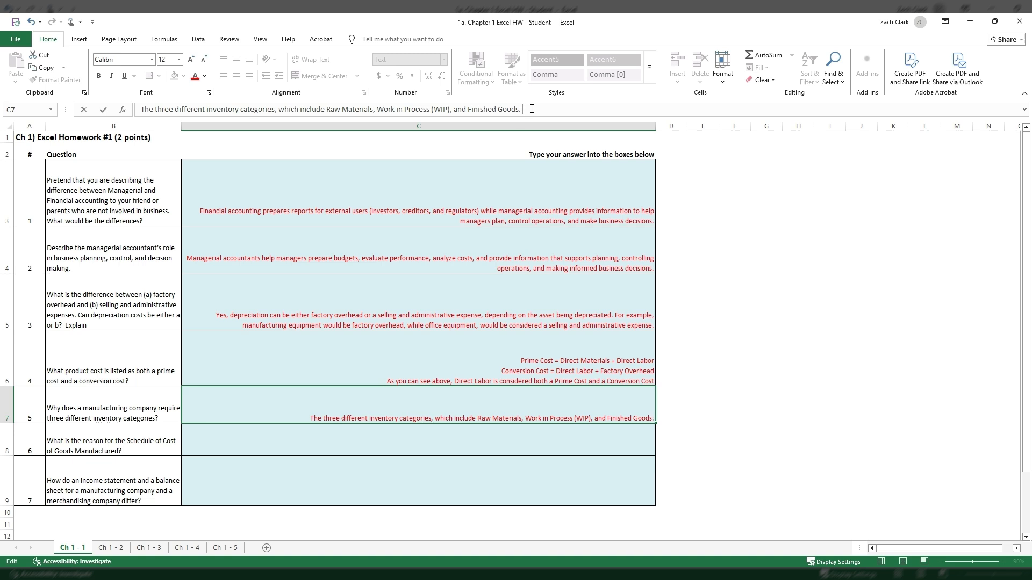
{"action": "type", "text": "We use"}
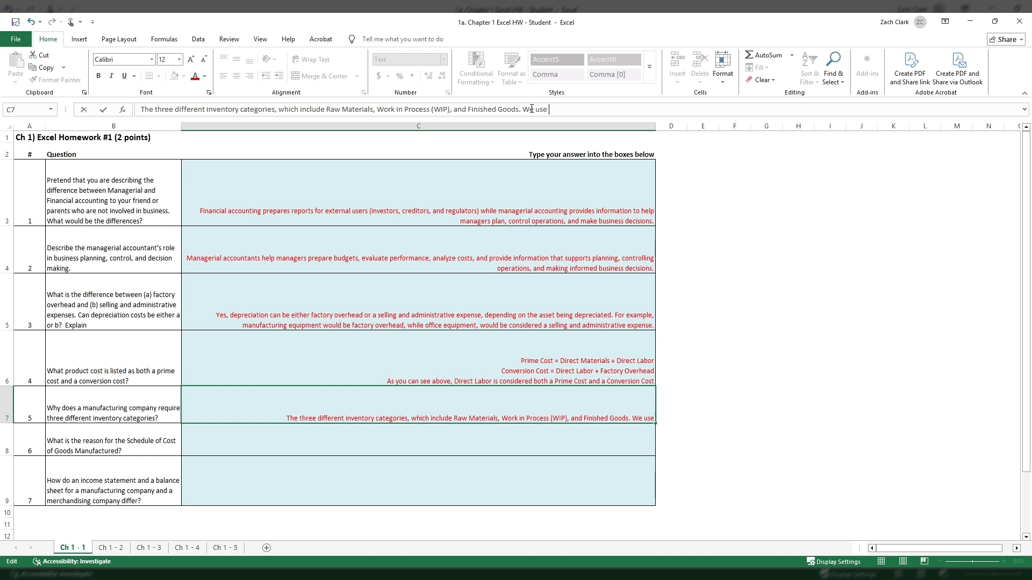
{"action": "key", "text": "BackSpace"}
{"action": "key", "text": "BackSpace"}
{"action": "key", "text": "BackSpace"}
{"action": "key", "text": "BackSpace"}
{"action": "key", "text": "BackSpace"}
{"action": "key", "text": "BackSpace"}
{"action": "key", "text": "BackSpace"}
Begin a second sentence in C7 with "These are used in order to track which stage of production the".
{"action": "type", "text": "T"}
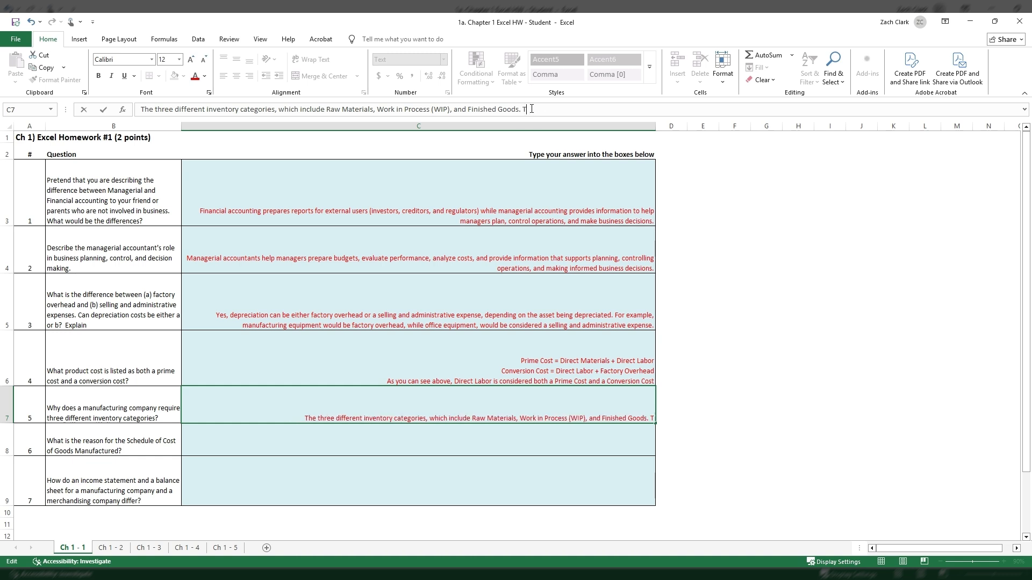
{"action": "type", "text": "hese are used in"}
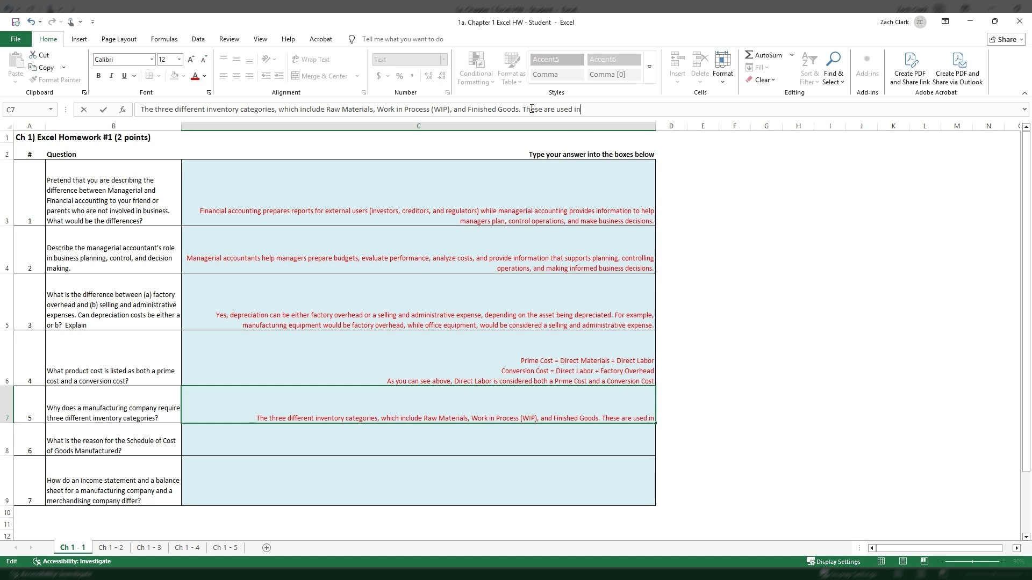
{"action": "type", "text": " order to "}
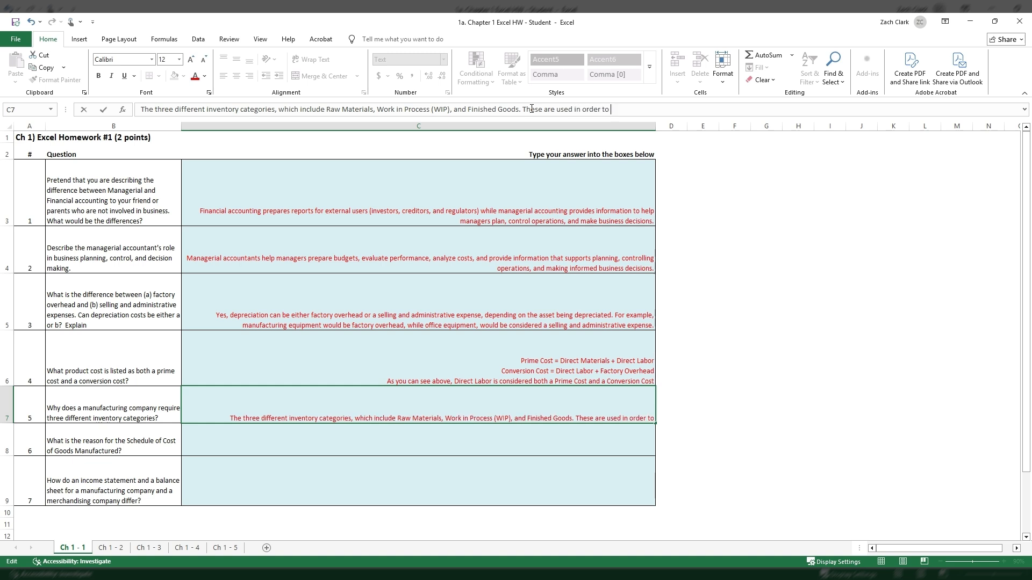
{"action": "type", "text": "track w"}
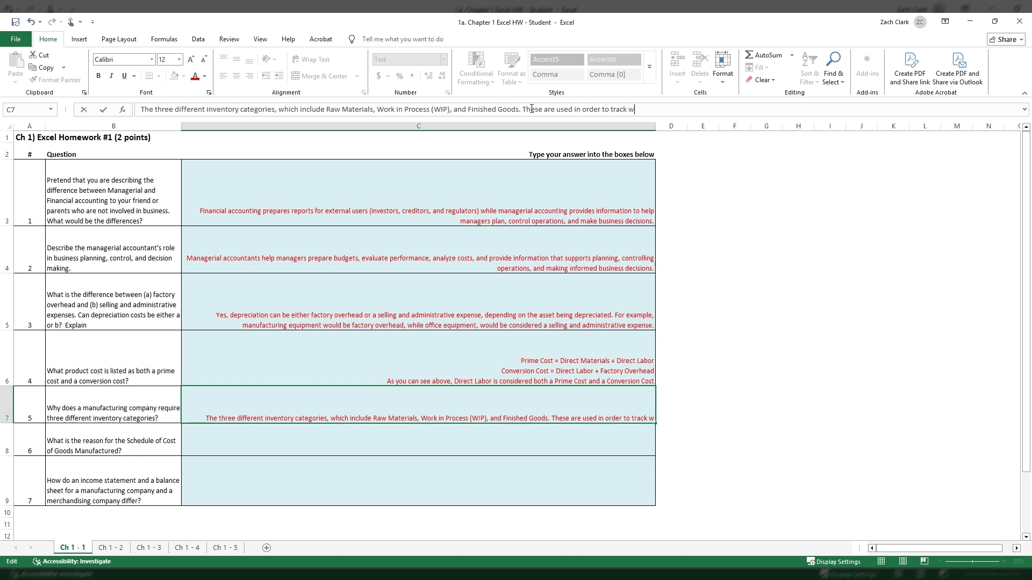
{"action": "type", "text": "hich stage of "}
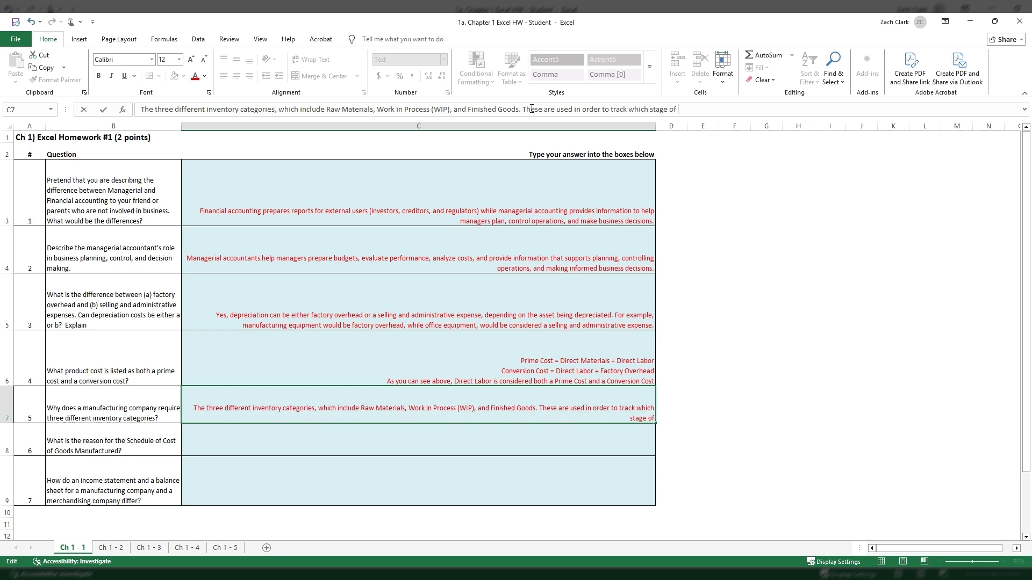
{"action": "type", "text": "production the  produc"}
Extend the second sentence in C7 with "products are in at", correcting the spelling of "products".
{"action": "key", "text": "BackSpace"}
{"action": "key", "text": "BackSpace"}
{"action": "key", "text": "BackSpace"}
{"action": "key", "text": "BackSpace"}
{"action": "key", "text": "BackSpace"}
{"action": "key", "text": "BackSpace"}
{"action": "key", "text": "BackSpace"}
{"action": "key", "text": "BackSpace"}
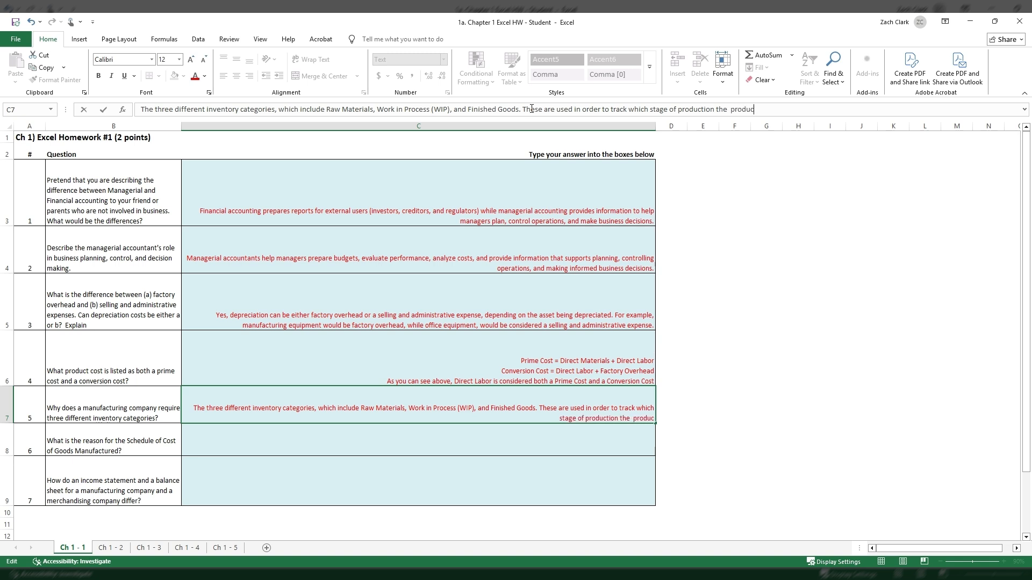
{"action": "type", "text": "prodcutrs"}
{"action": "key", "text": "BackSpace"}
{"action": "key", "text": "BackSpace"}
{"action": "key", "text": "BackSpace"}
{"action": "key", "text": "BackSpace"}
{"action": "key", "text": "BackSpace"}
{"action": "type", "text": "ucst are"}
{"action": "key", "text": "BackSpace"}
{"action": "key", "text": "BackSpace"}
{"action": "key", "text": "BackSpace"}
{"action": "key", "text": "BackSpace"}
{"action": "key", "text": "BackSpace"}
{"action": "key", "text": "BackSpace"}
{"action": "key", "text": "BackSpace"}
{"action": "type", "text": "cts are in"}
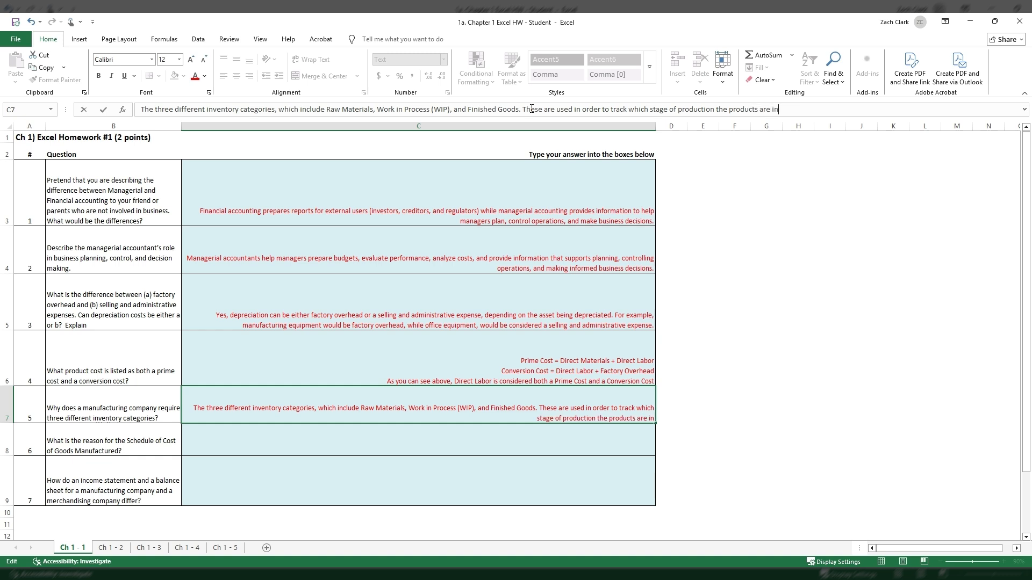
{"action": "type", "text": " at any give"}
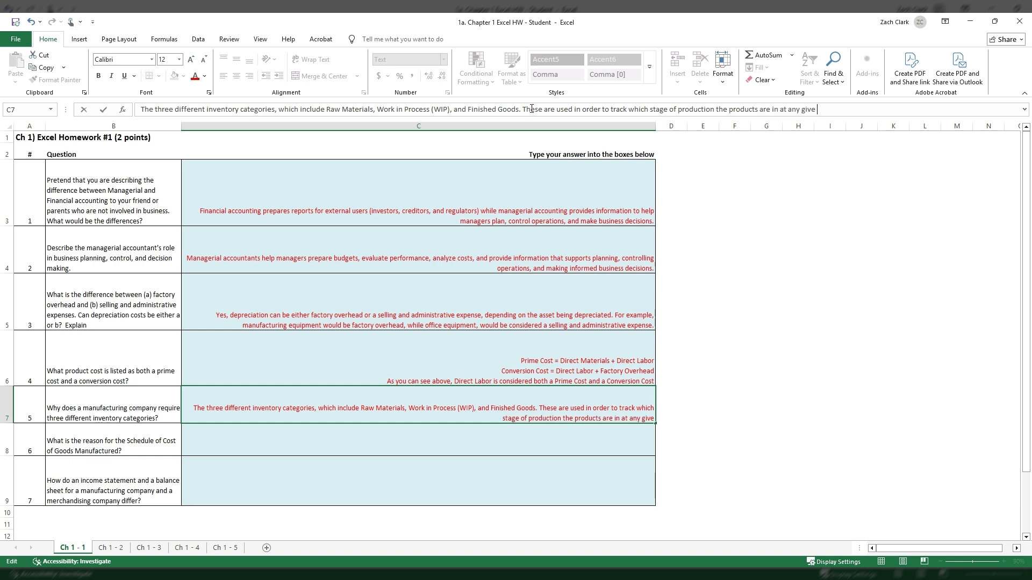
{"action": "type", "text": "n point."}
Finish the C7 answer with "any given point." and commit the entry.
{"action": "key", "text": "Return"}
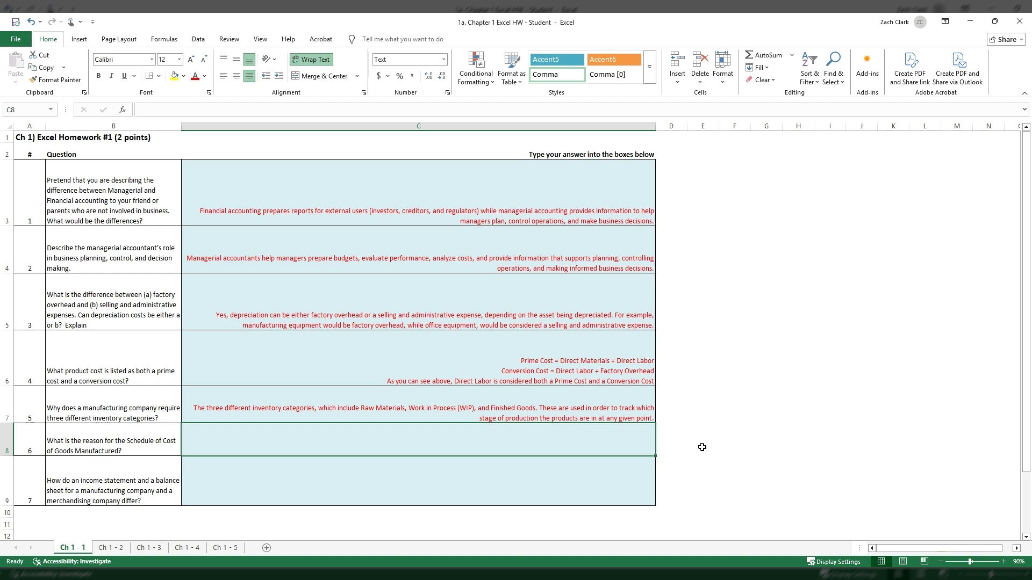
Begin the question 6 answer in C8 with "It calculates the total cost of goods completed during the period".
{"action": "type", "text": "It c"}
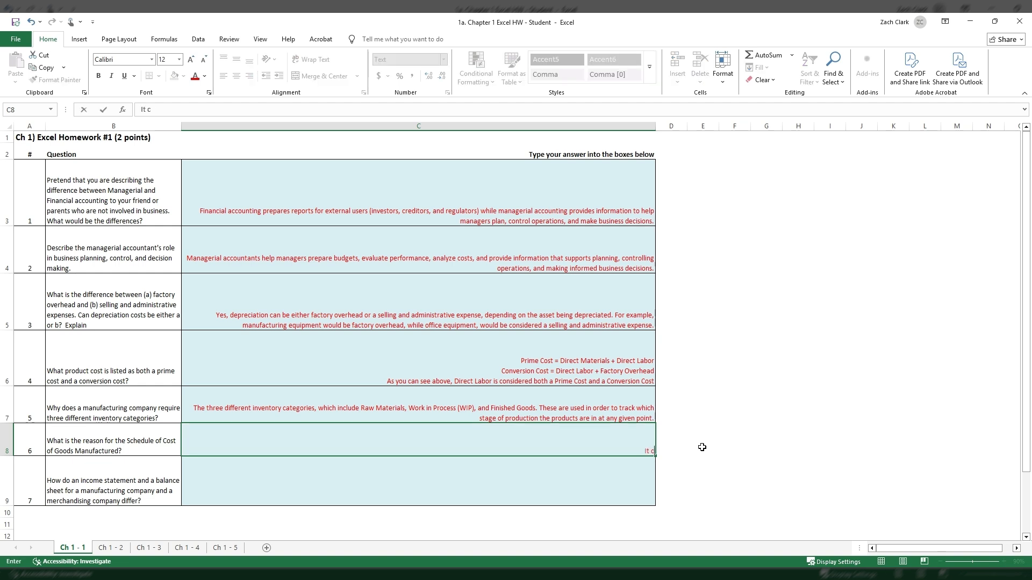
{"action": "type", "text": "alculates the total cost of goods compl"}
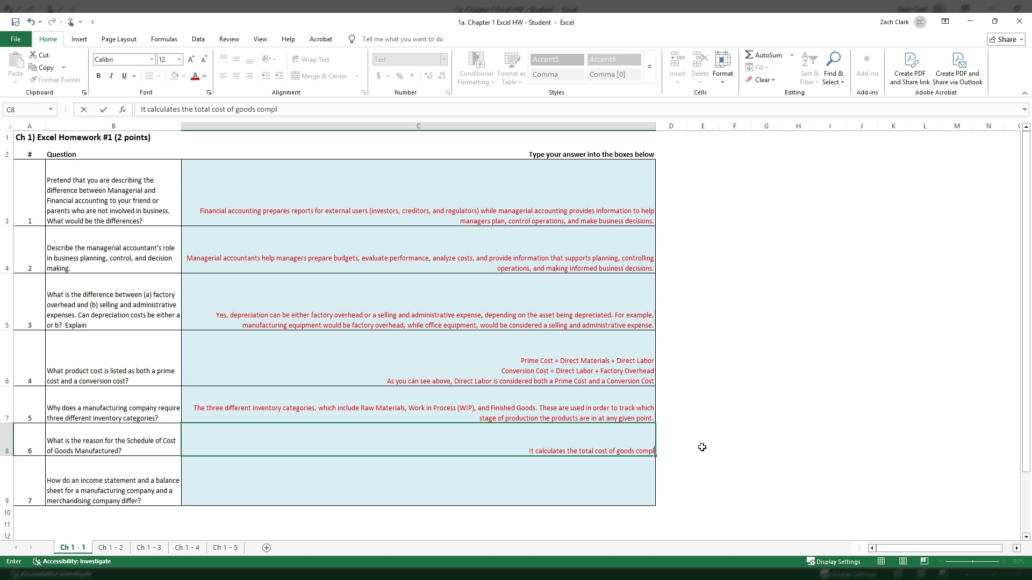
{"action": "type", "text": "eted during the period a"}
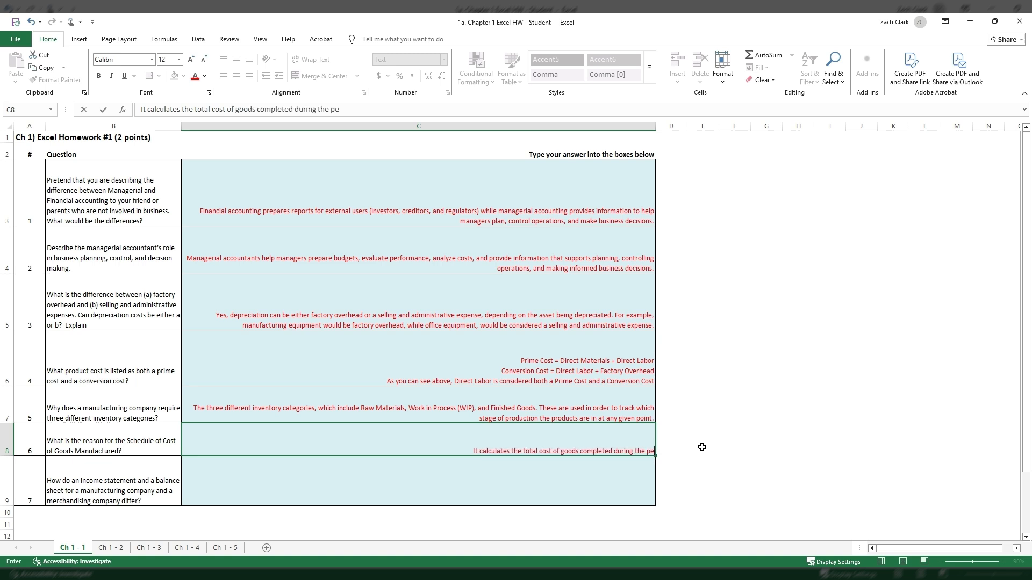
{"action": "type", "text": "nd transf"}
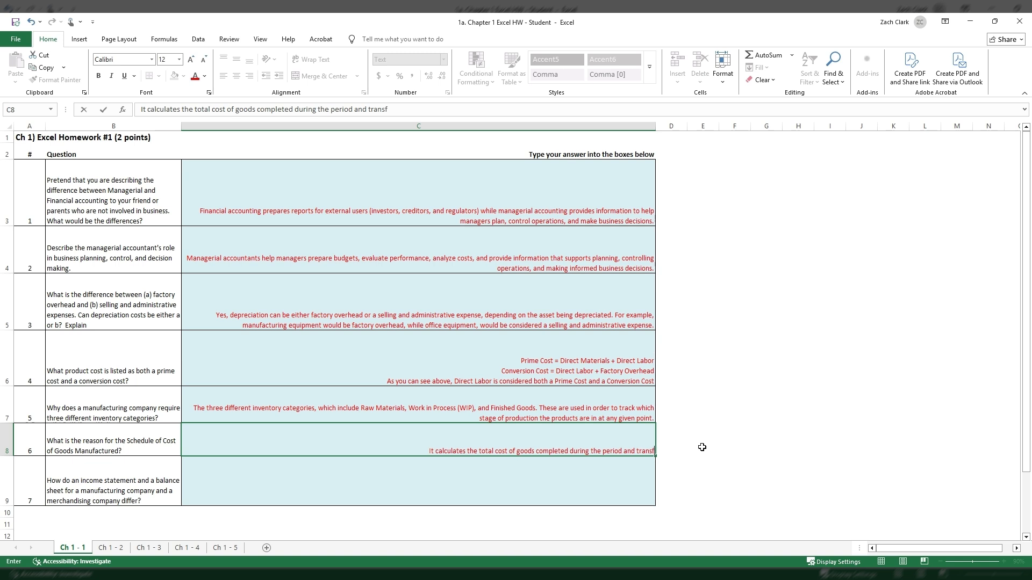
{"action": "type", "text": "erred from WIP"}
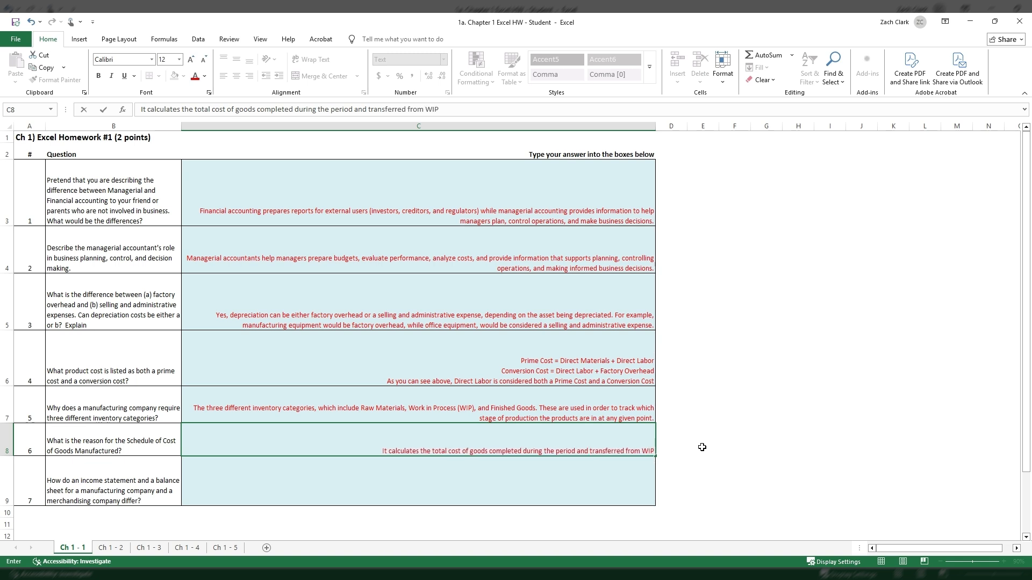
{"action": "type", "text": " inventory"}
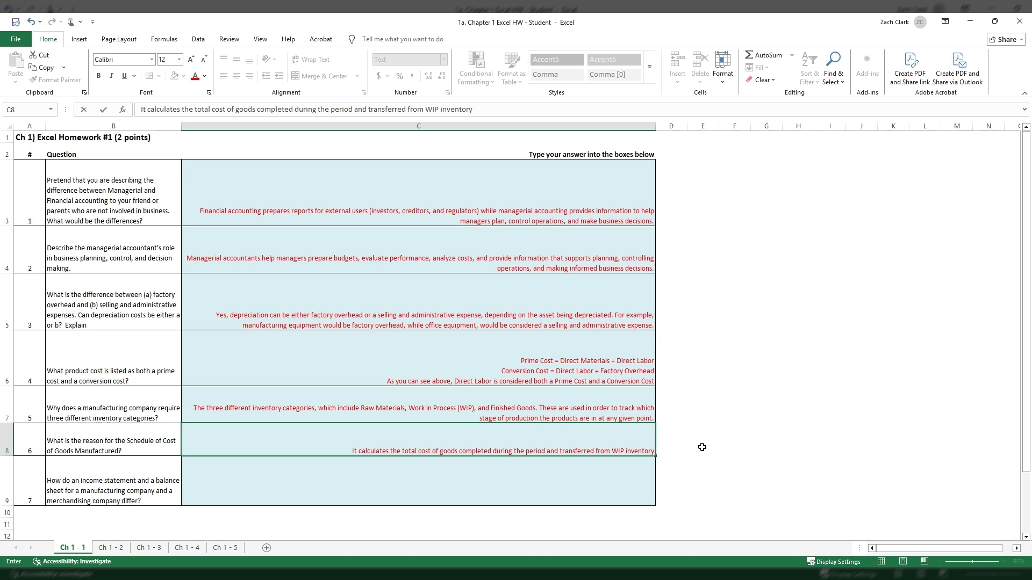
{"action": "type", "text": " to Finish"}
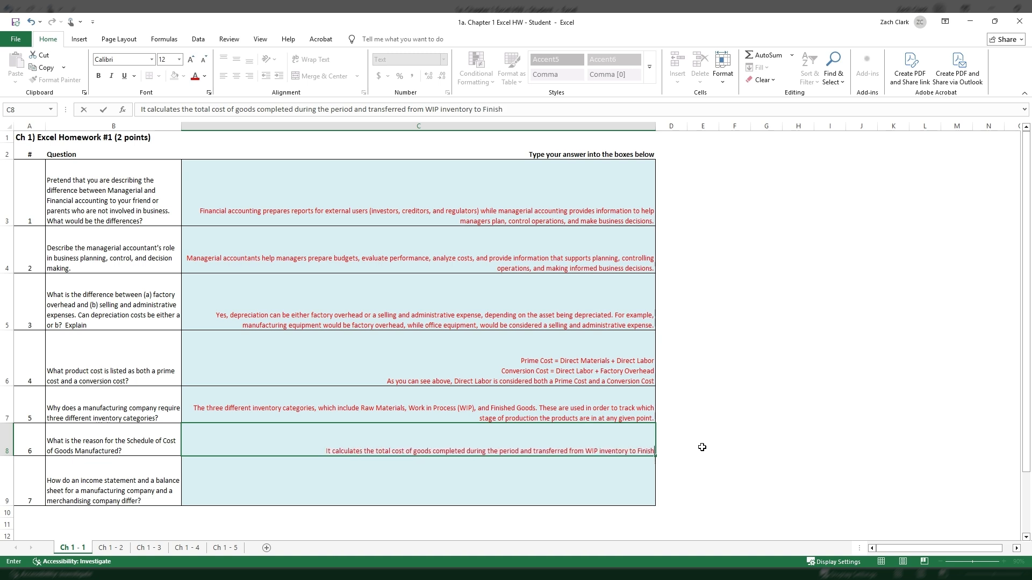
{"action": "type", "text": "ed Goods inventory"}
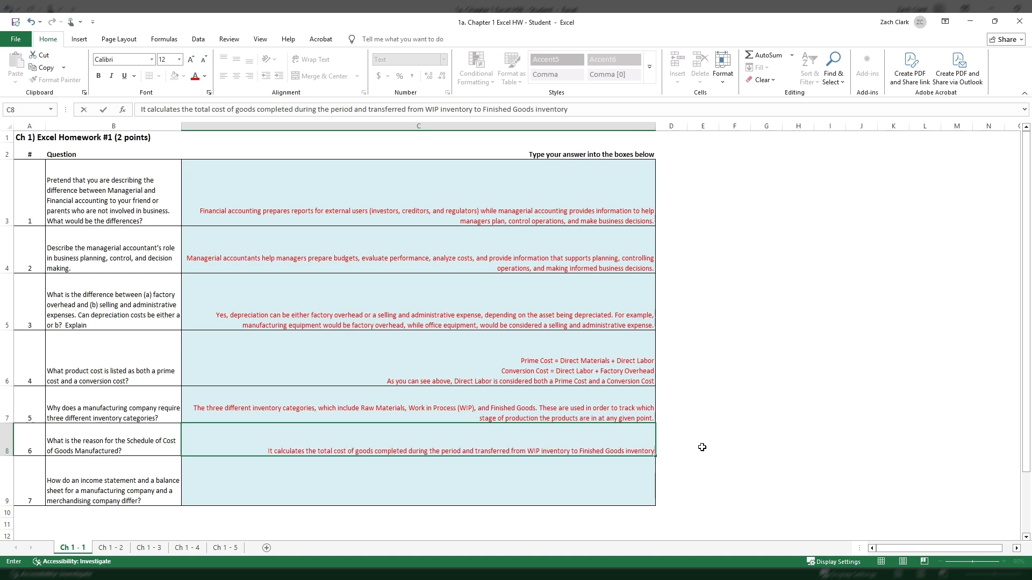
{"action": "type", "text": "."}
Finish the C8 answer with "and transferred from WIP inventory to Finished Goods inventory." and commit the entry.
{"action": "key", "text": "Return"}
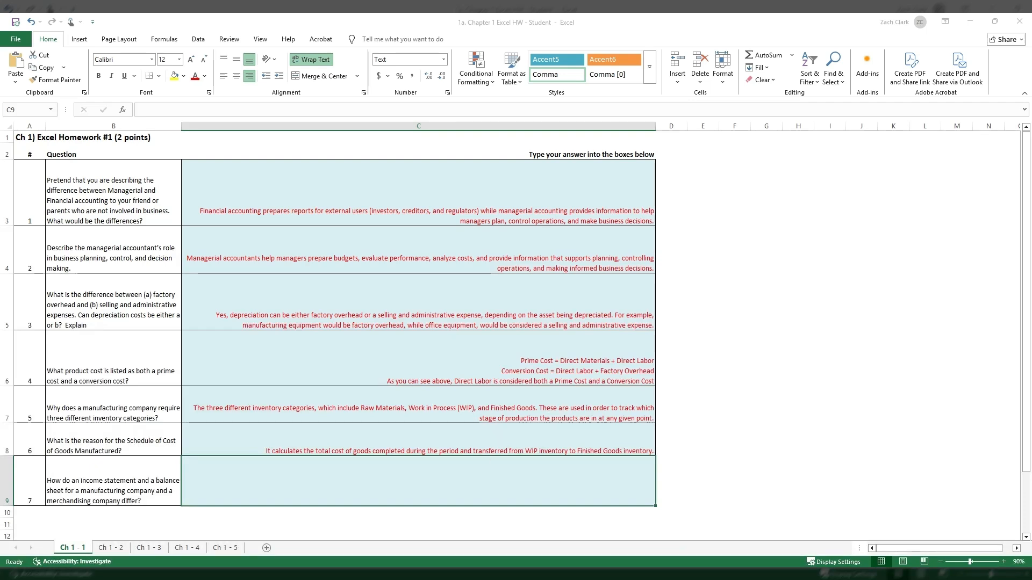
Open the question 7 answer cell C9 for editing.
{"action": "left_click", "coordinate": [541, 533]}
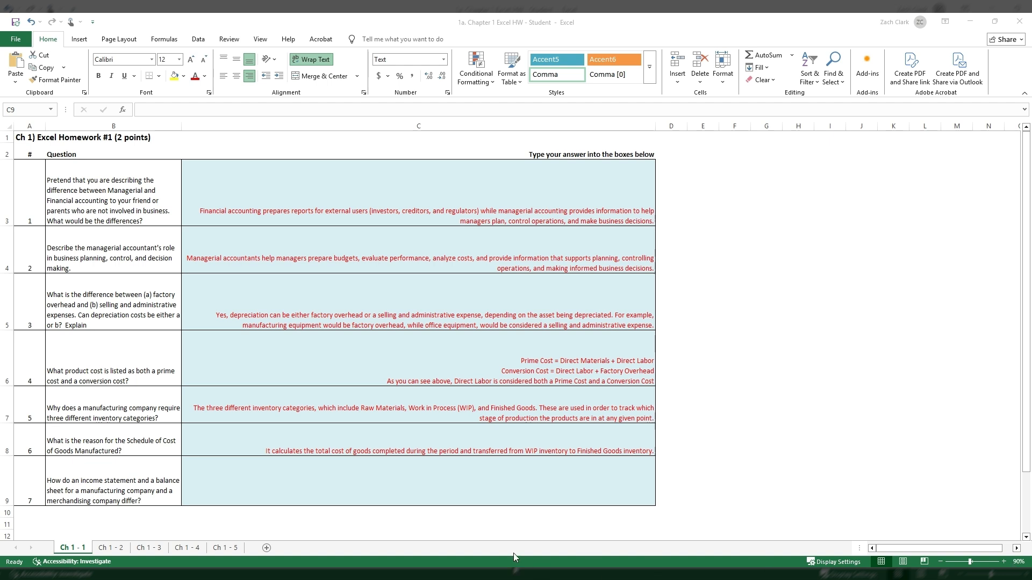
{"action": "left_click", "coordinate": [429, 467]}
{"action": "double_click", "coordinate": [440, 475]}
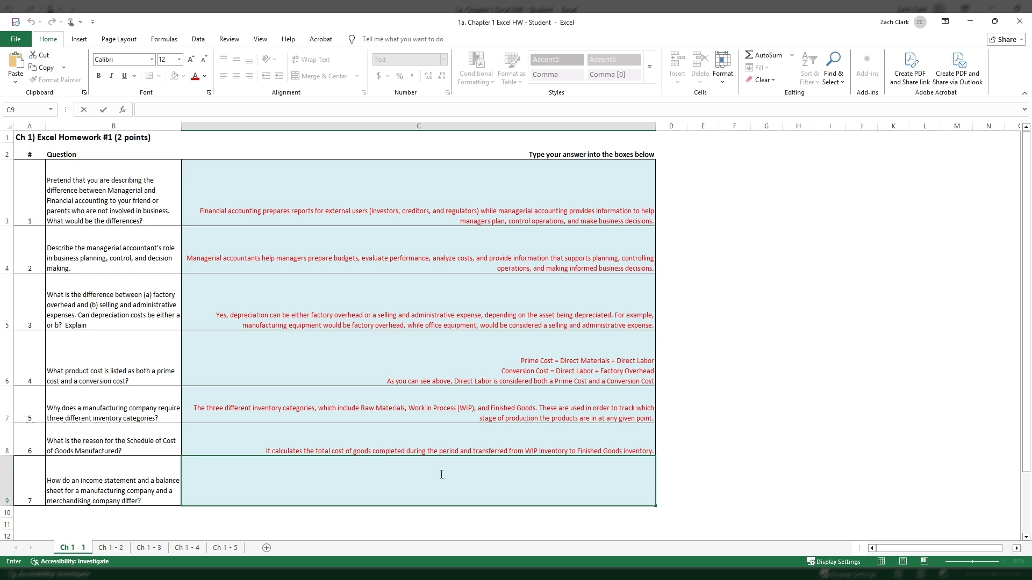
{"action": "type", "text": "Managerial accountants help managers prepare budgets, evaluate performance, analyze costs, and provide information that supports planning, controlling operations, and making informed business decisions."}
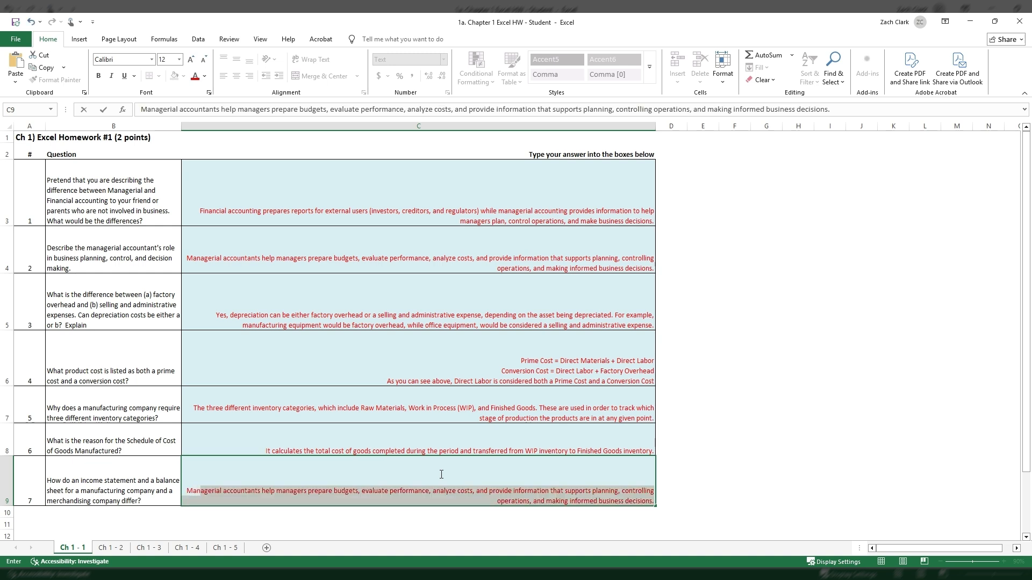
{"action": "key", "text": "BackSpace"}
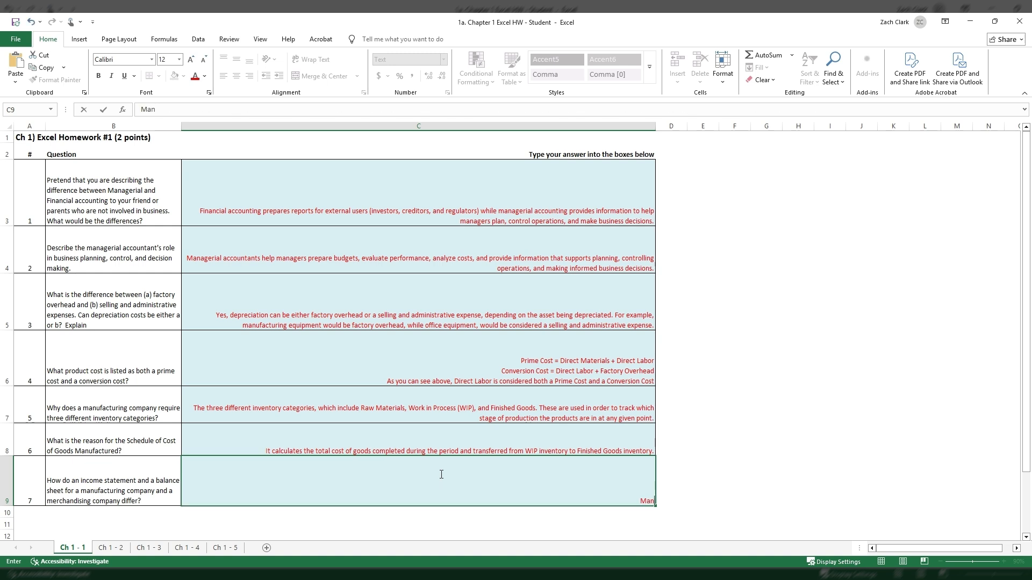
{"action": "type", "text": "ufacturing"}
{"action": "key", "text": "BackSpace"}
{"action": "key", "text": "BackSpace"}
{"action": "key", "text": "BackSpace"}
{"action": "key", "text": "BackSpace"}
{"action": "key", "text": "BackSpace"}
{"action": "key", "text": "BackSpace"}
{"action": "key", "text": "BackSpace"}
{"action": "key", "text": "BackSpace"}
{"action": "key", "text": "BackSpace"}
{"action": "key", "text": "BackSpace"}
{"action": "key", "text": "BackSpace"}
{"action": "key", "text": "BackSpace"}
{"action": "key", "text": "BackSpace"}
Start the C9 answer with the word "Manufacturing", discarding the autocomplete suggestion and correcting the spelling.
{"action": "type", "text": "M"}
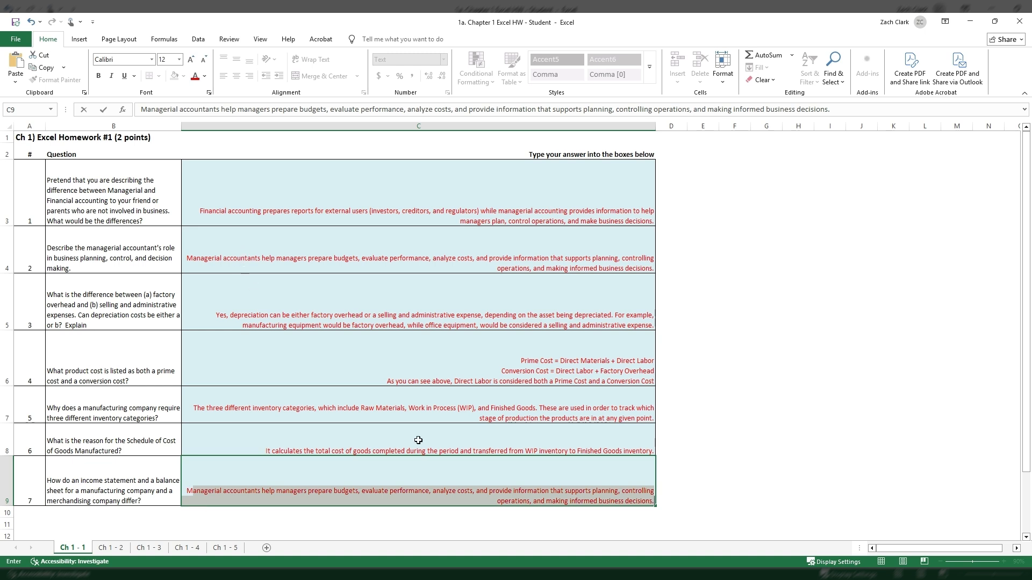
{"action": "key", "text": "BackSpace"}
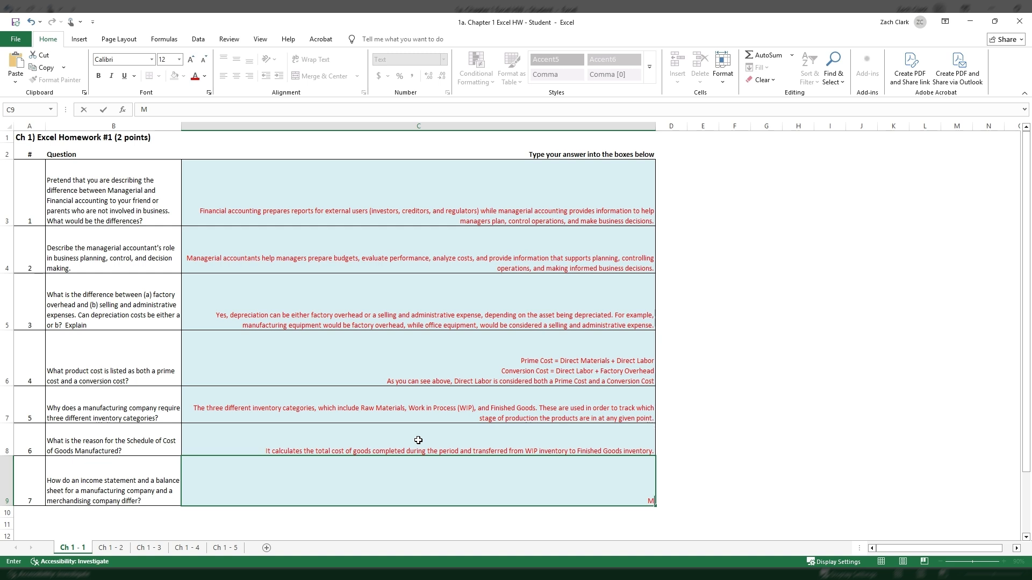
{"action": "type", "text": "anufacturing copmanies"}
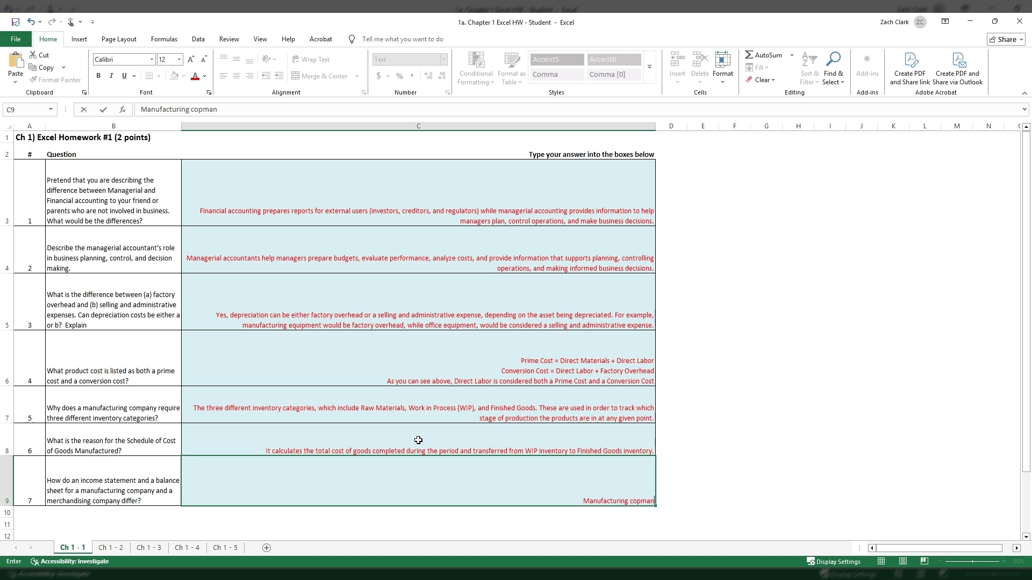
Extend the C9 answer with "companies manufacture products,", correcting the spelling of "companies".
{"action": "key", "text": "BackSpace"}
{"action": "key", "text": "BackSpace"}
{"action": "key", "text": "BackSpace"}
{"action": "key", "text": "BackSpace"}
{"action": "key", "text": "BackSpace"}
{"action": "key", "text": "BackSpace"}
{"action": "key", "text": "BackSpace"}
{"action": "type", "text": "mpanies manufacture products,"}
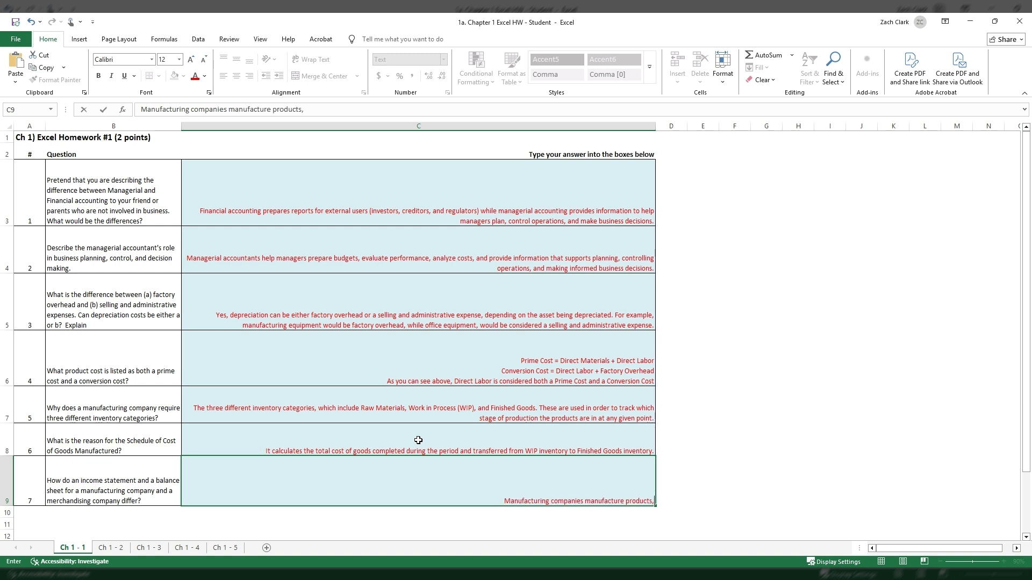
{"action": "type", "text": " so they r"}
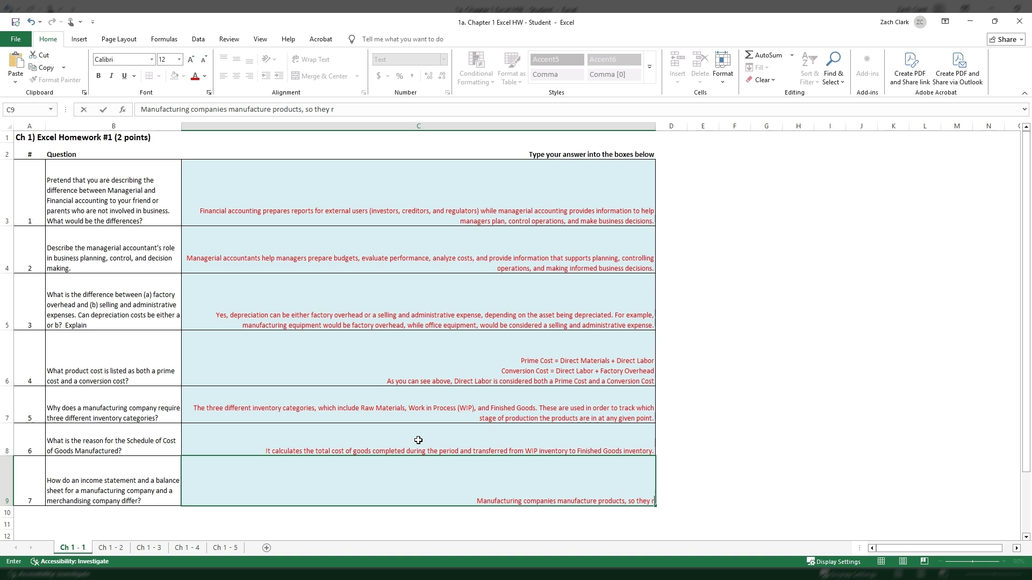
{"action": "type", "text": "eport Ra"}
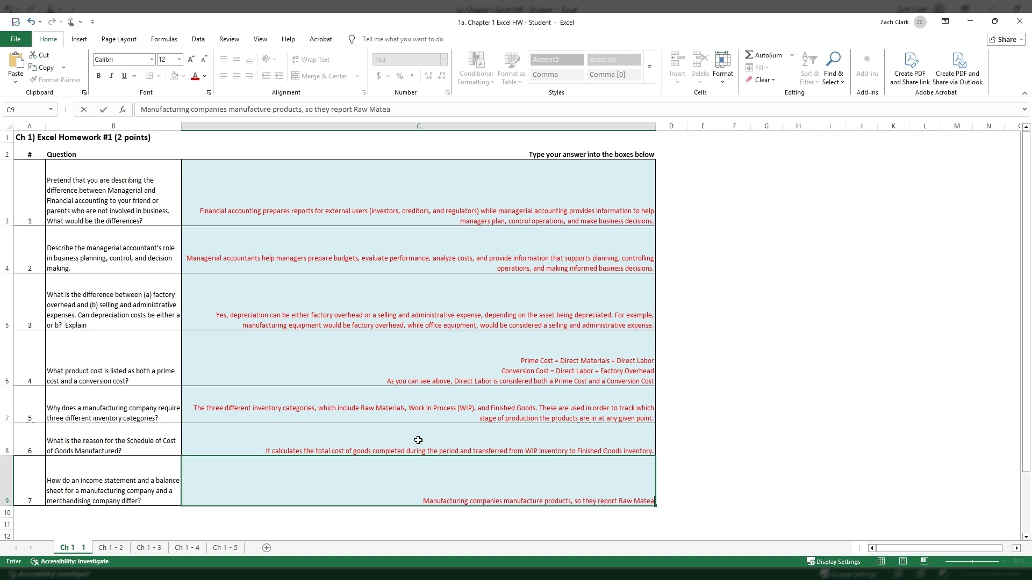
{"action": "type", "text": "w Materials,"}
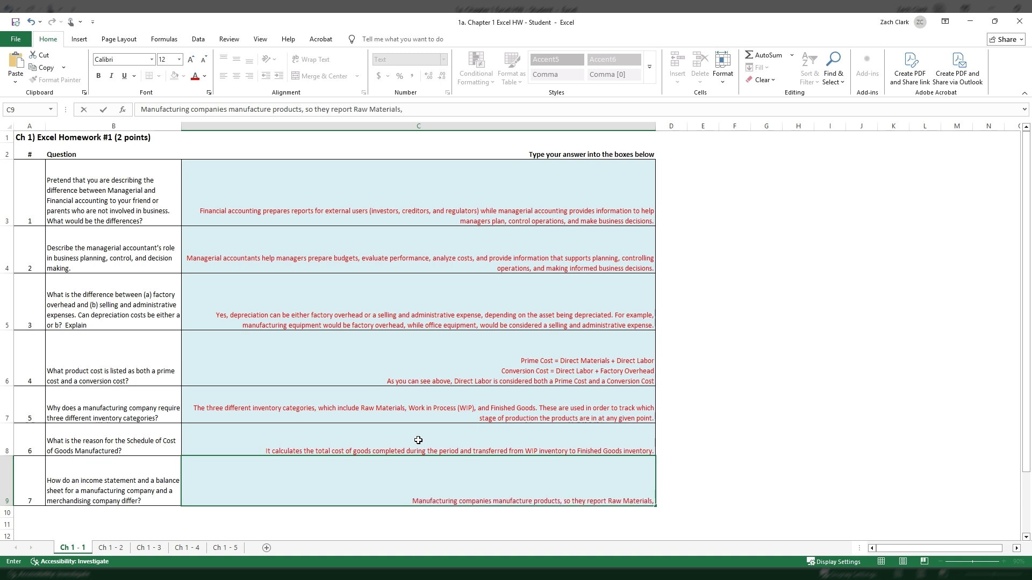
{"action": "type", "text": " WIP,"}
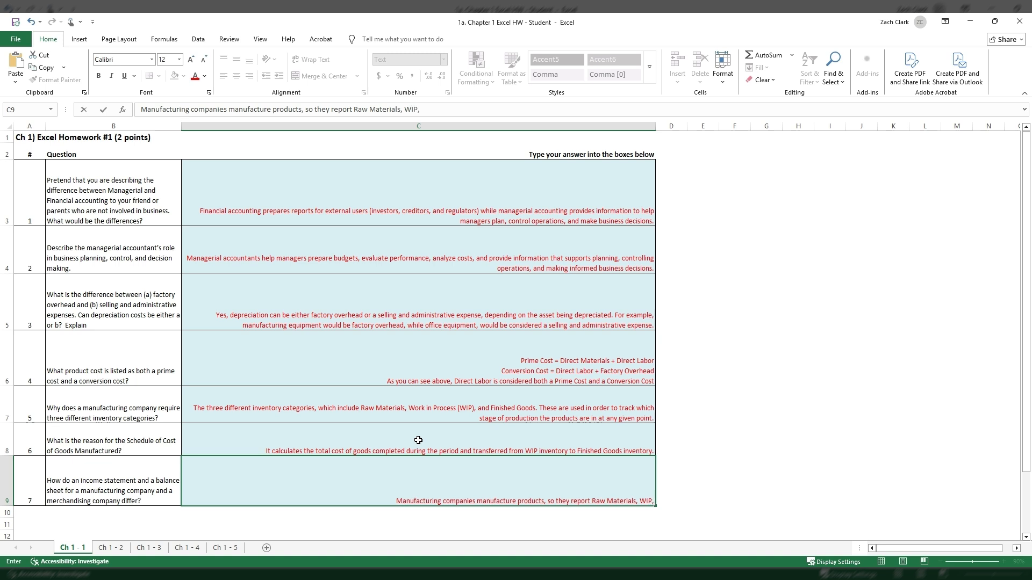
{"action": "type", "text": " and"}
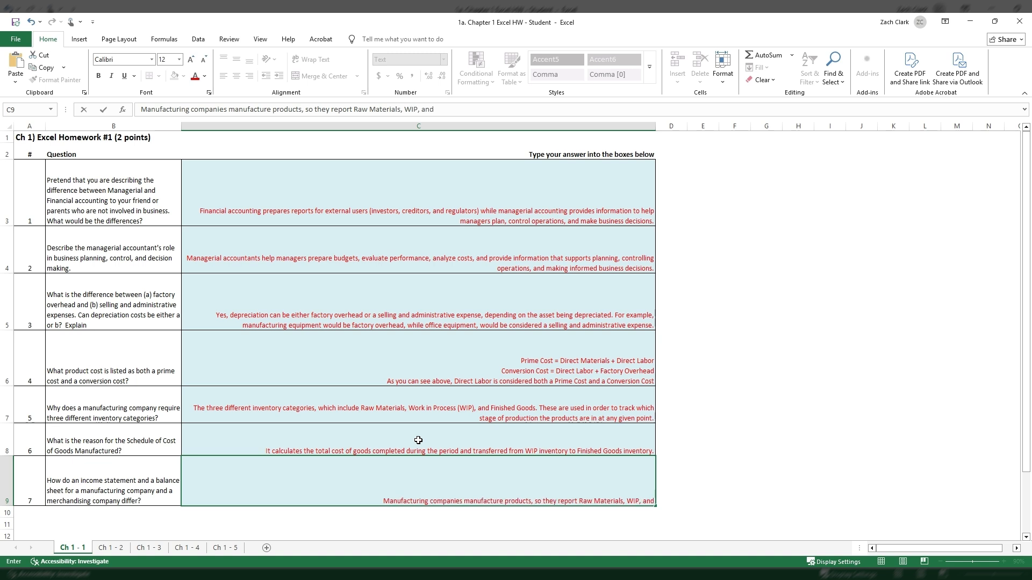
{"action": "type", "text": " Finished Goods"}
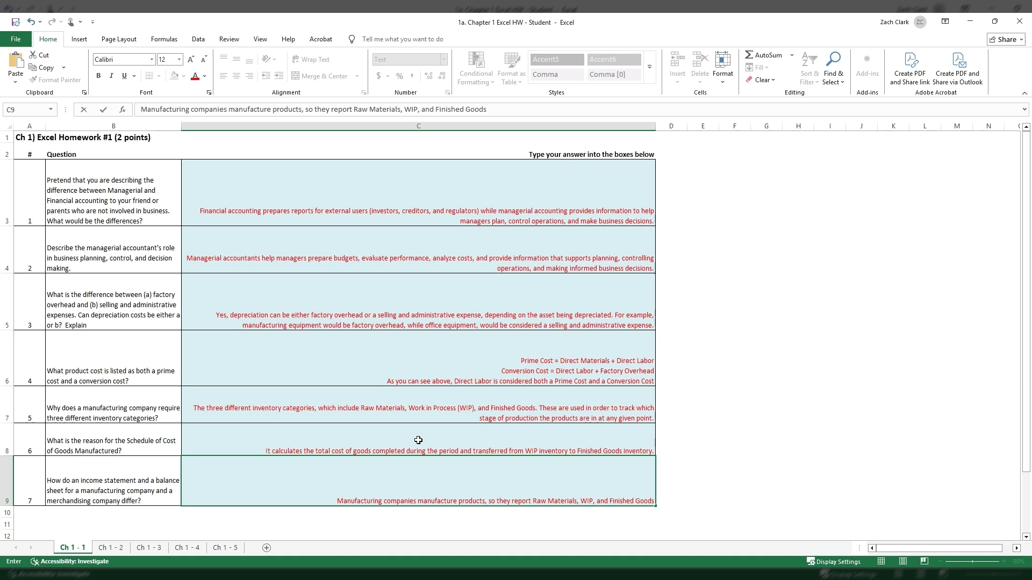
{"action": "type", "text": " Inventory"}
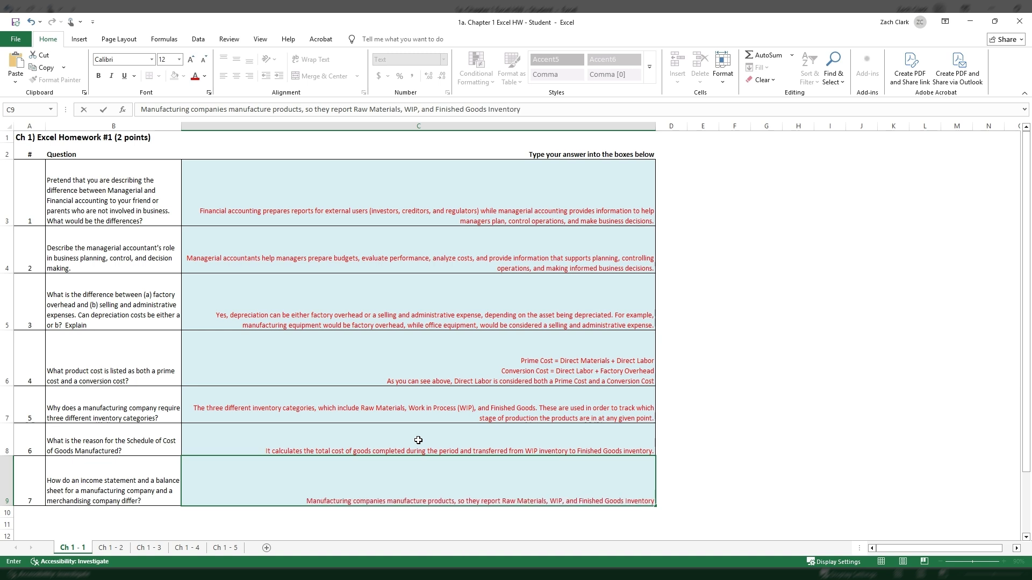
{"action": "type", "text": " on the bala"}
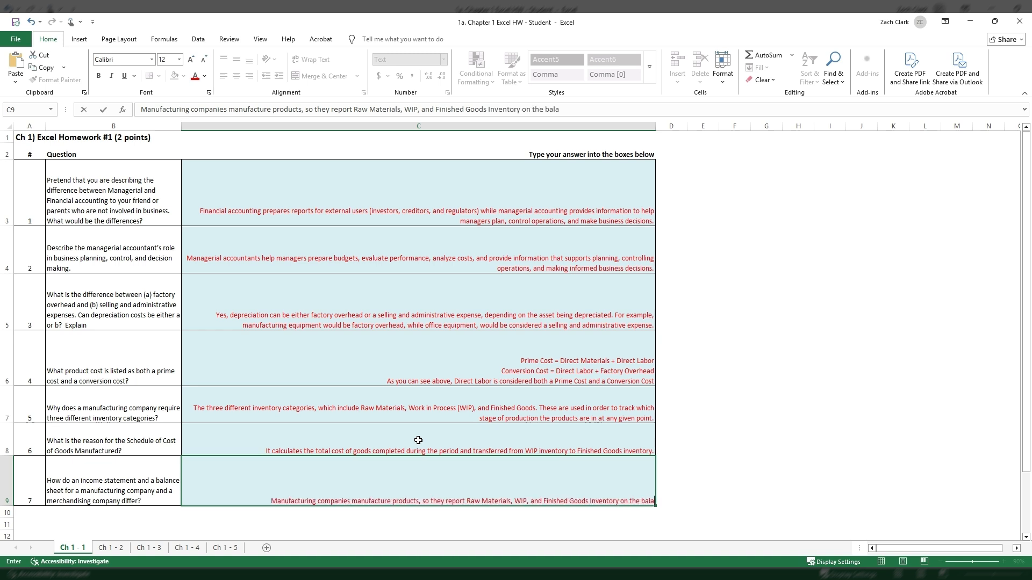
{"action": "type", "text": "nce sheet."}
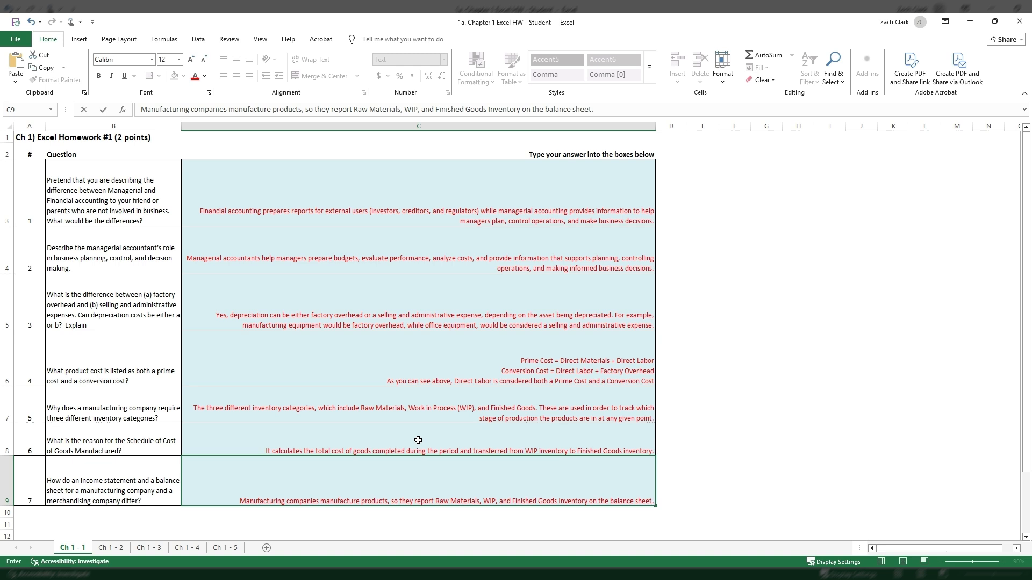
Remove the period in C9 and continue the sentence with "and calculate Cost of Goods Manufactured".
{"action": "key", "text": "BackSpace"}
{"action": "type", "text": "and"}
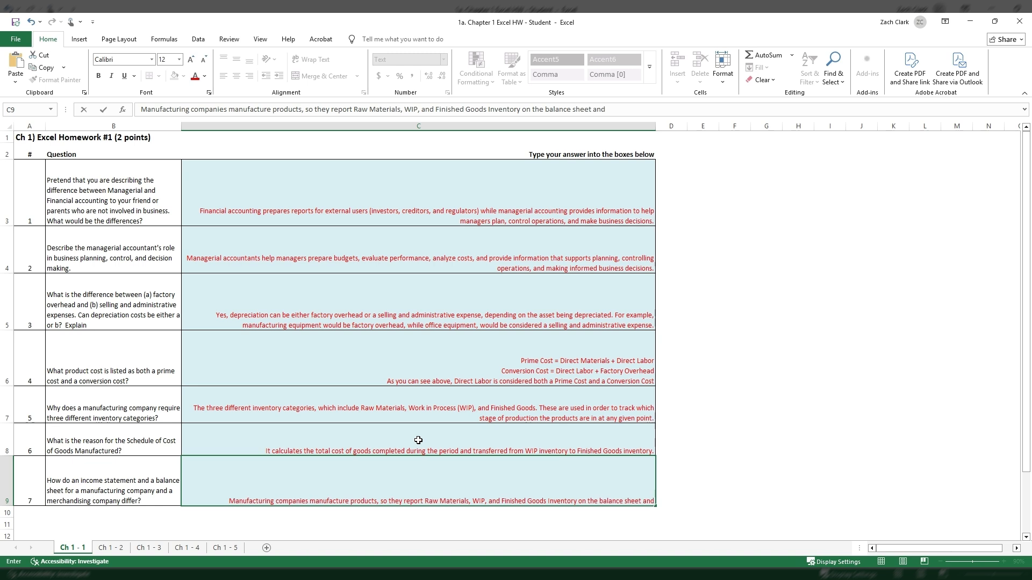
{"action": "type", "text": " calculate"}
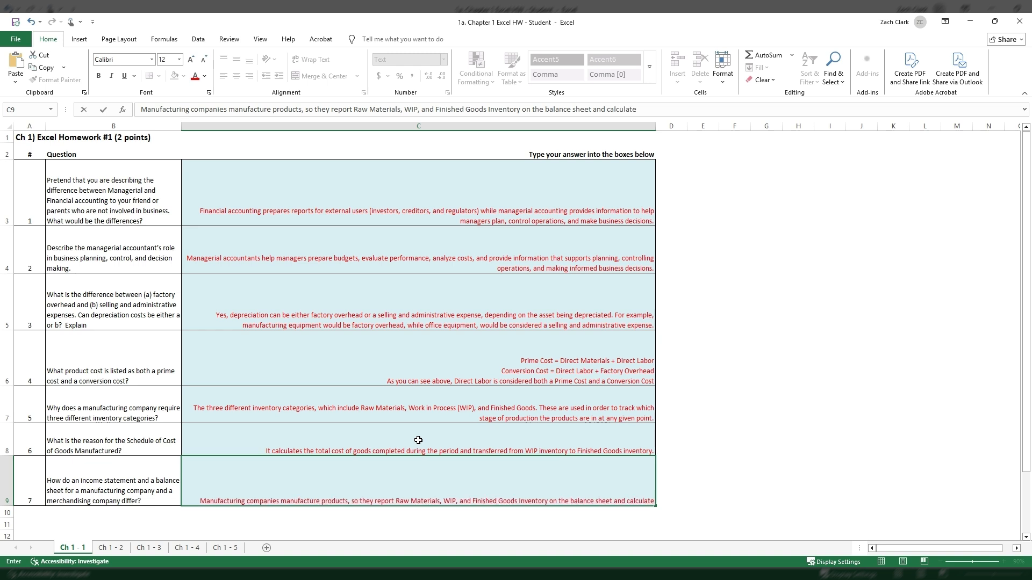
{"action": "type", "text": " Cosg"}
{"action": "key", "text": "BackSpace"}
{"action": "type", "text": "t of"}
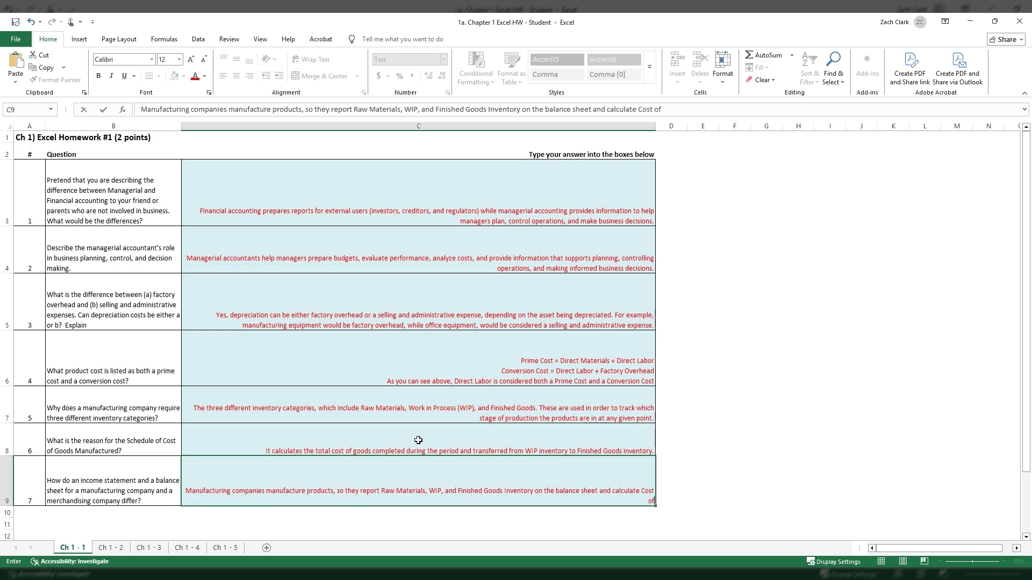
{"action": "type", "text": " Goods Manufcatuctured"}
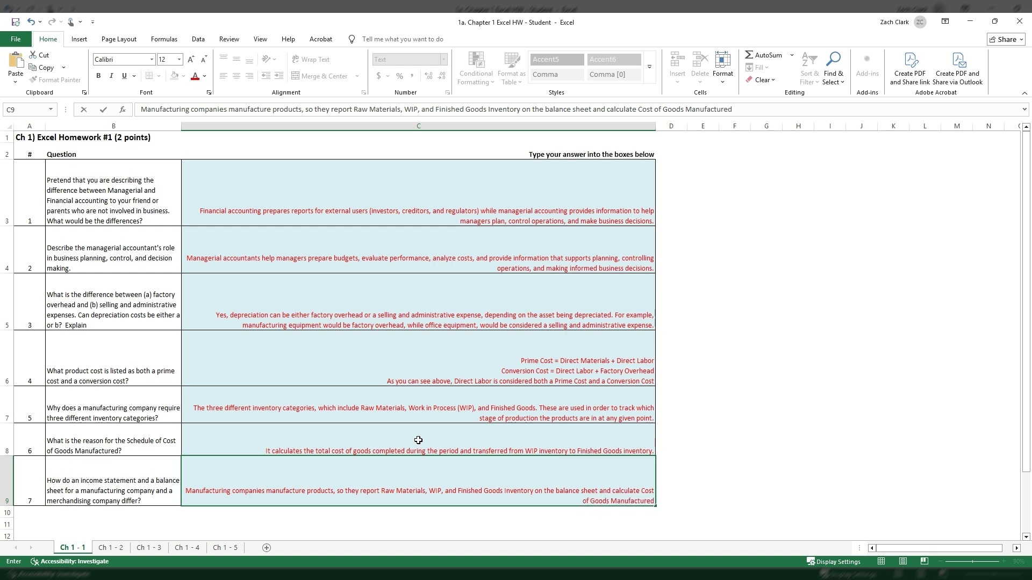
{"action": "type", "text": " befroe"}
{"action": "type", "text": "re calculating C"}
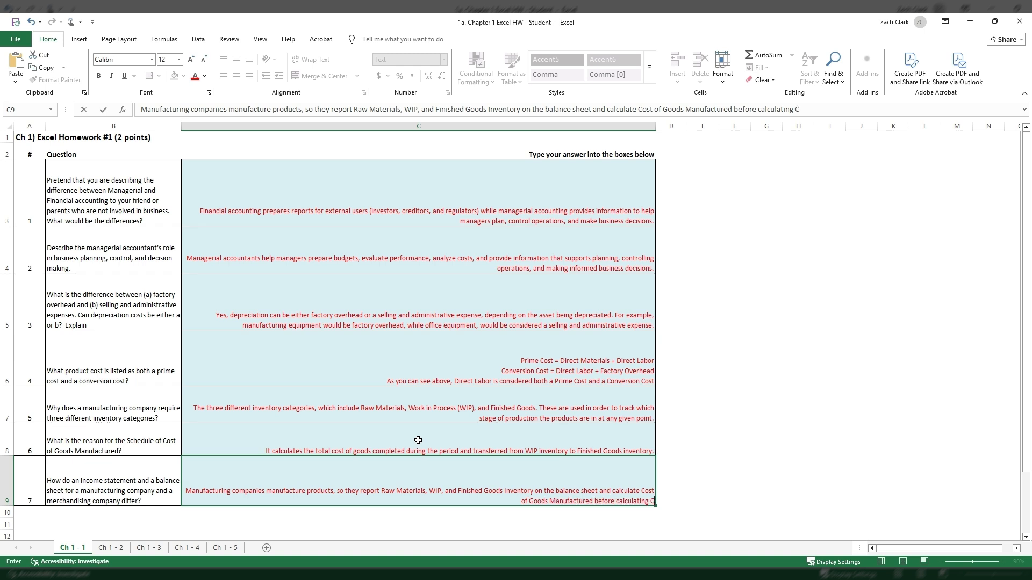
{"action": "type", "text": "ost o fGo"}
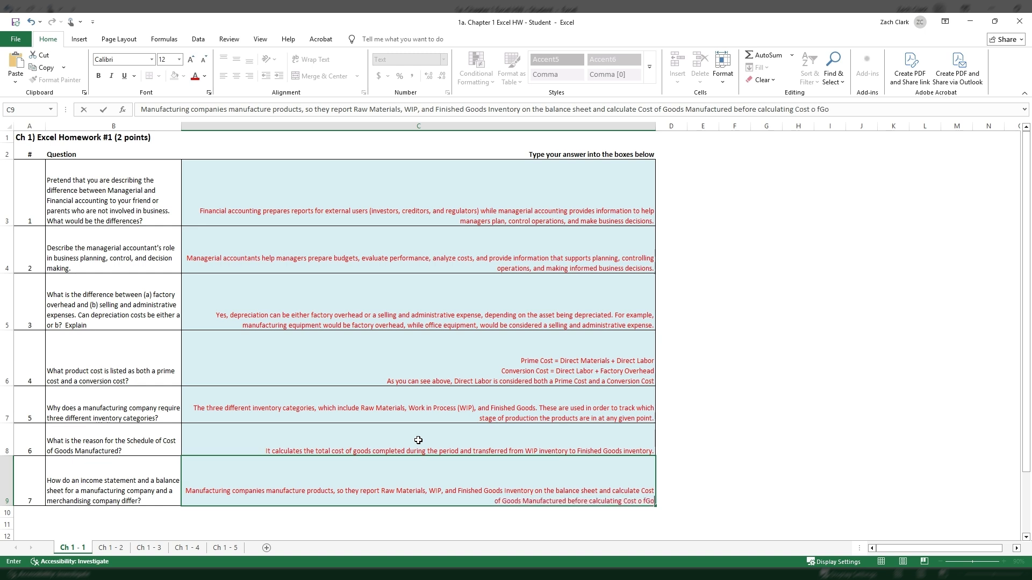
Continue the C9 sentence with "before calculating Cost of Goods Sold (COGS) on the income statement.", correcting the typing slips.
{"action": "key", "text": "BackSpace"}
{"action": "key", "text": "BackSpace"}
{"action": "type", "text": "f"}
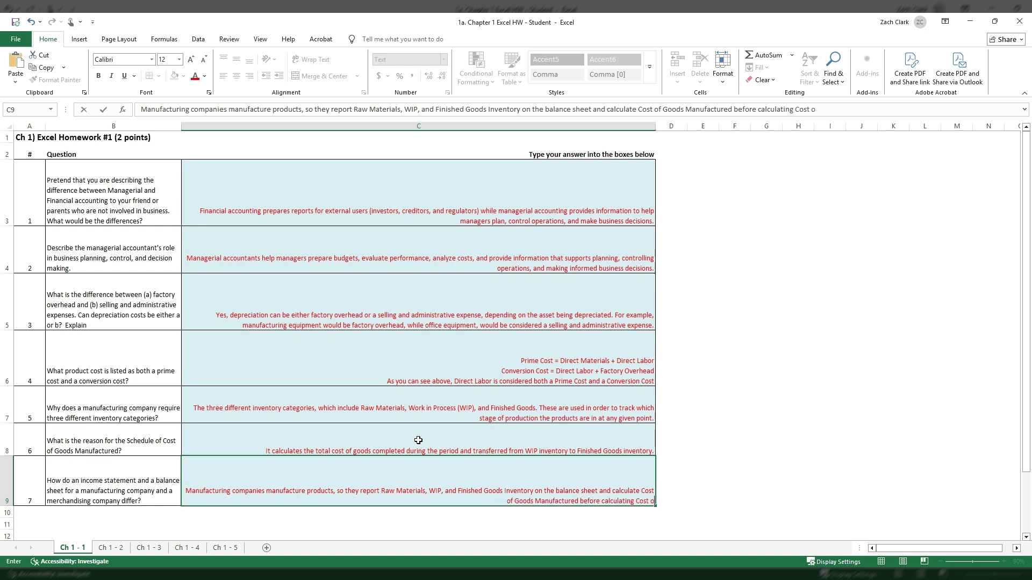
{"action": "type", "text": " Goods sold o"}
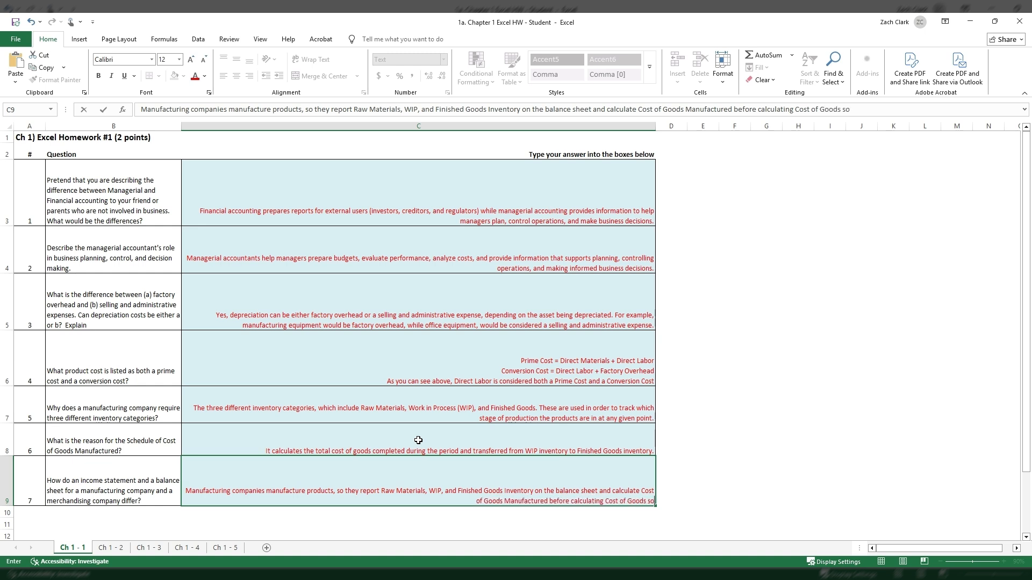
{"action": "key", "text": "BackSpace"}
{"action": "key", "text": "BackSpace"}
{"action": "key", "text": "BackSpace"}
{"action": "key", "text": "BackSpace"}
{"action": "key", "text": "BackSpace"}
{"action": "key", "text": "BackSpace"}
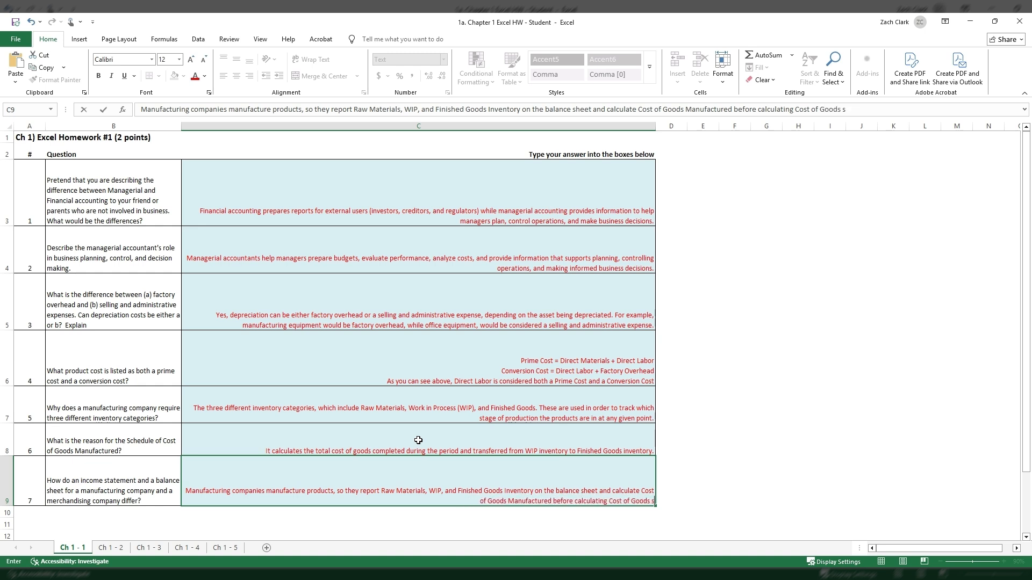
{"action": "type", "text": "Sold (CO"}
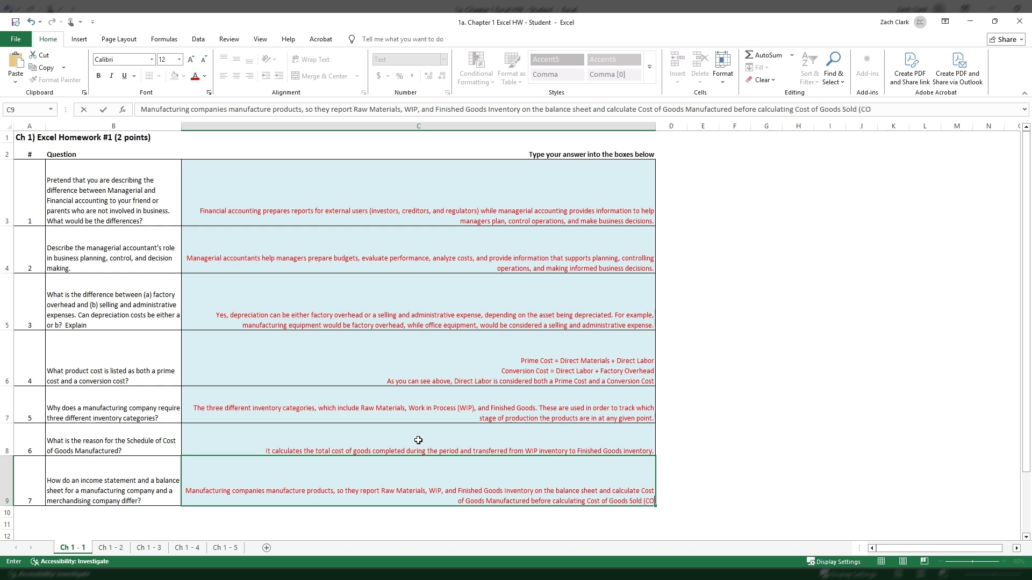
{"action": "type", "text": "GS) on the inc"}
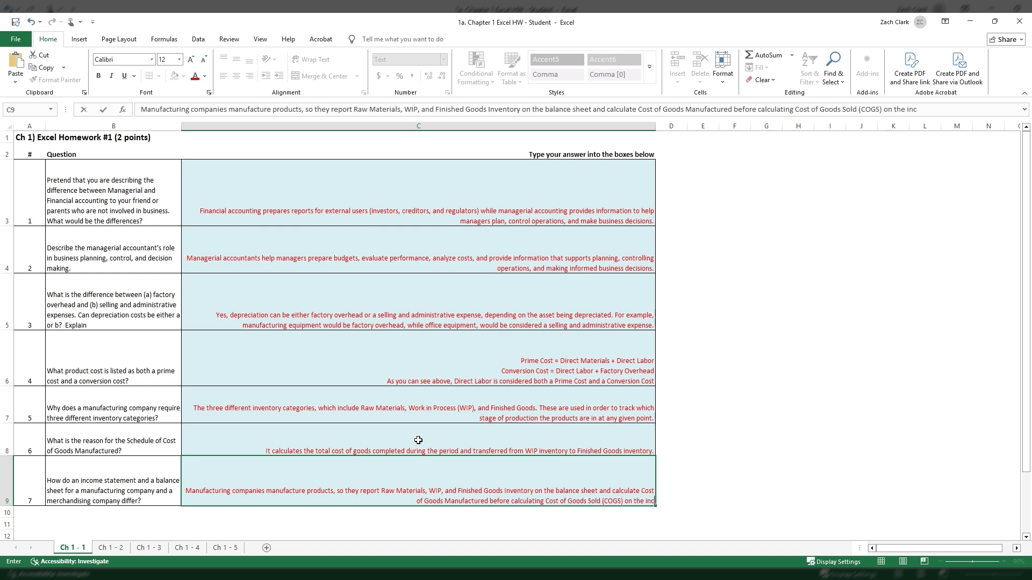
{"action": "type", "text": "ome statement."}
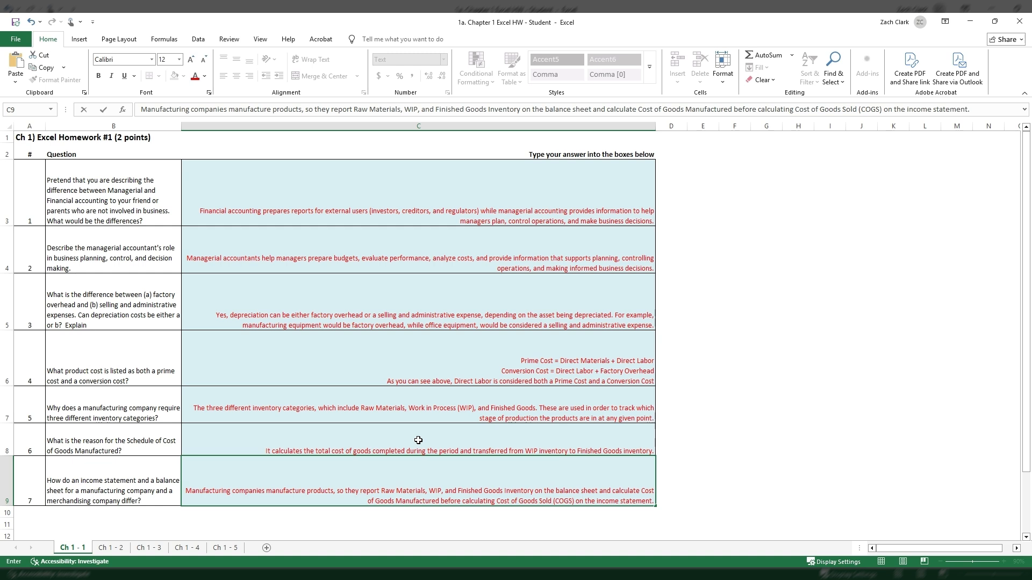
Begin a second sentence in C9 with "Merchandising companies simply buy and resell products,", correcting the spelling of "products".
{"action": "type", "text": "Merchandin"}
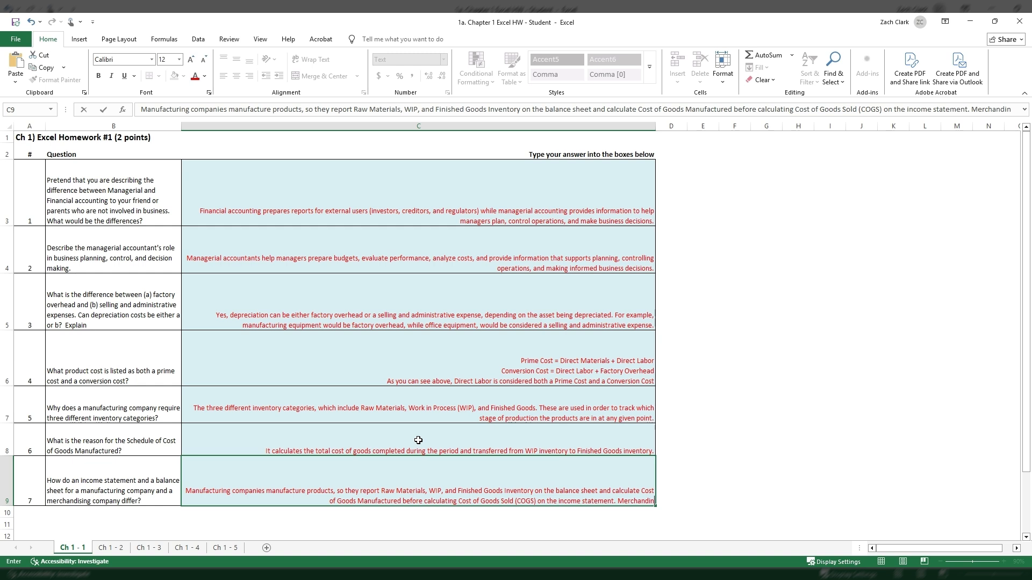
{"action": "key", "text": "BackSpace"}
{"action": "type", "text": "sing compani"}
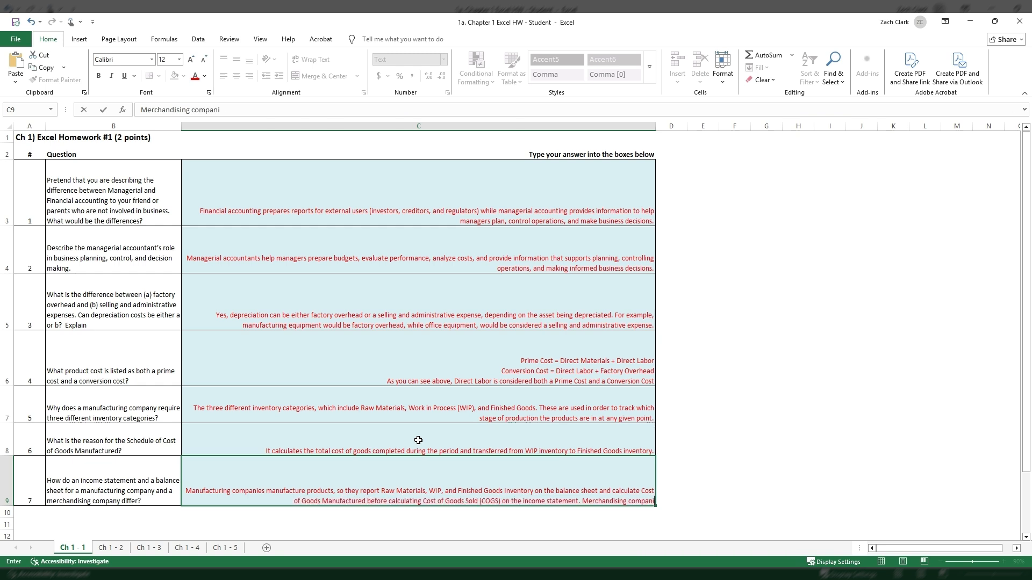
{"action": "type", "text": "es simply"}
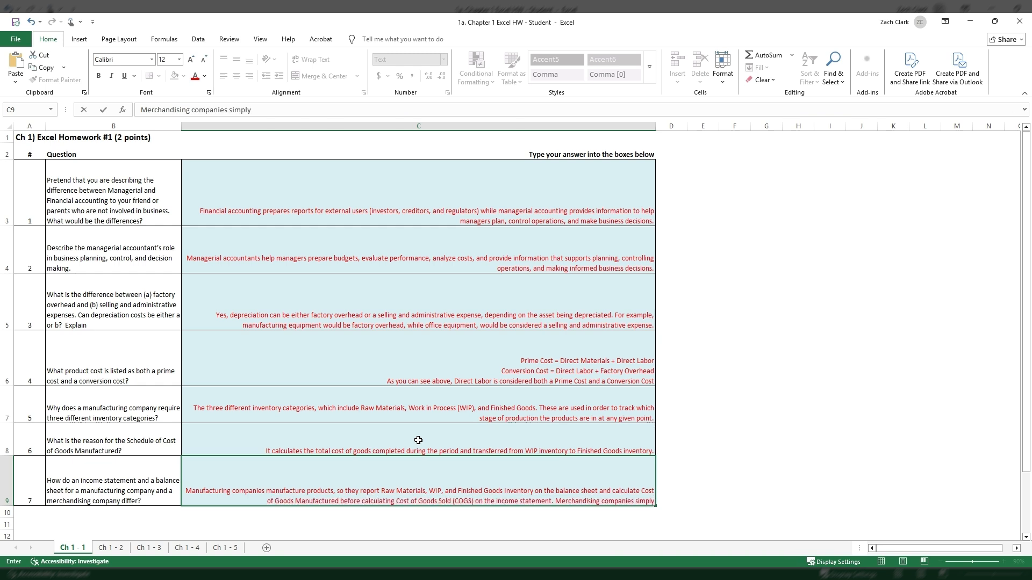
{"action": "type", "text": " buy and resel"}
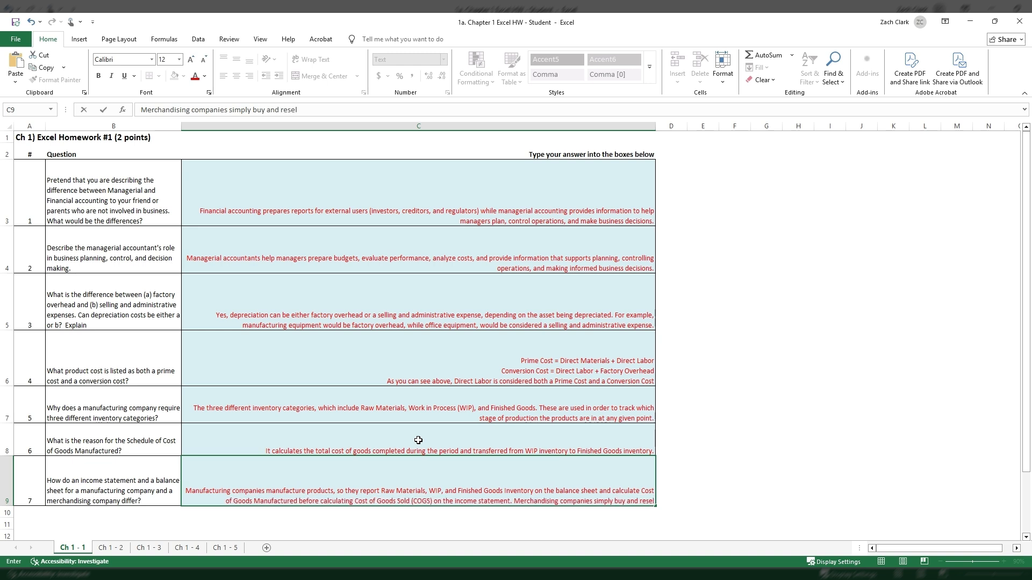
{"action": "type", "text": "l prodcut"}
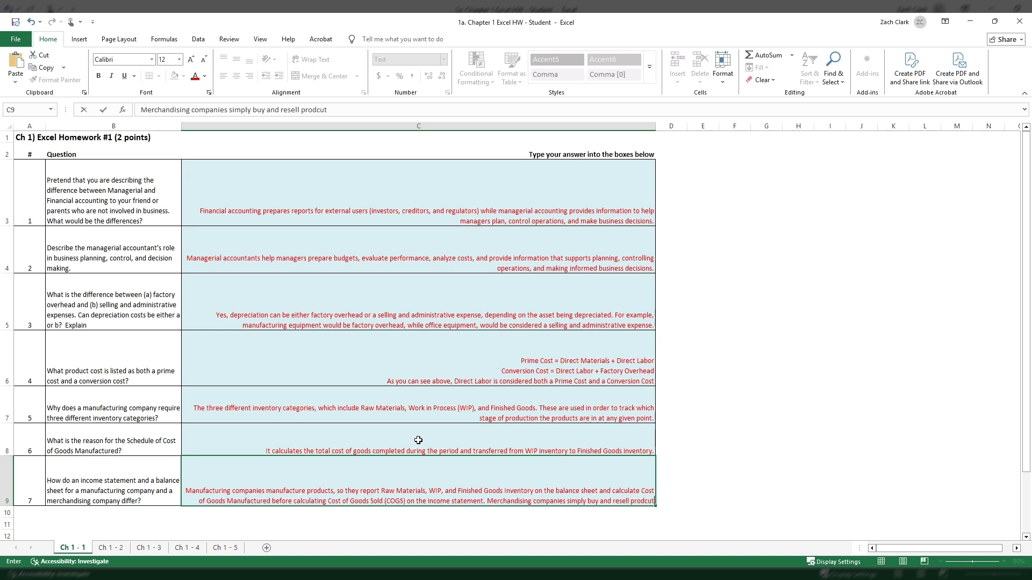
{"action": "key", "text": "BackSpace"}
{"action": "key", "text": "BackSpace"}
{"action": "key", "text": "BackSpace"}
{"action": "type", "text": "ucst"}
{"action": "key", "text": "BackSpace"}
{"action": "key", "text": "BackSpace"}
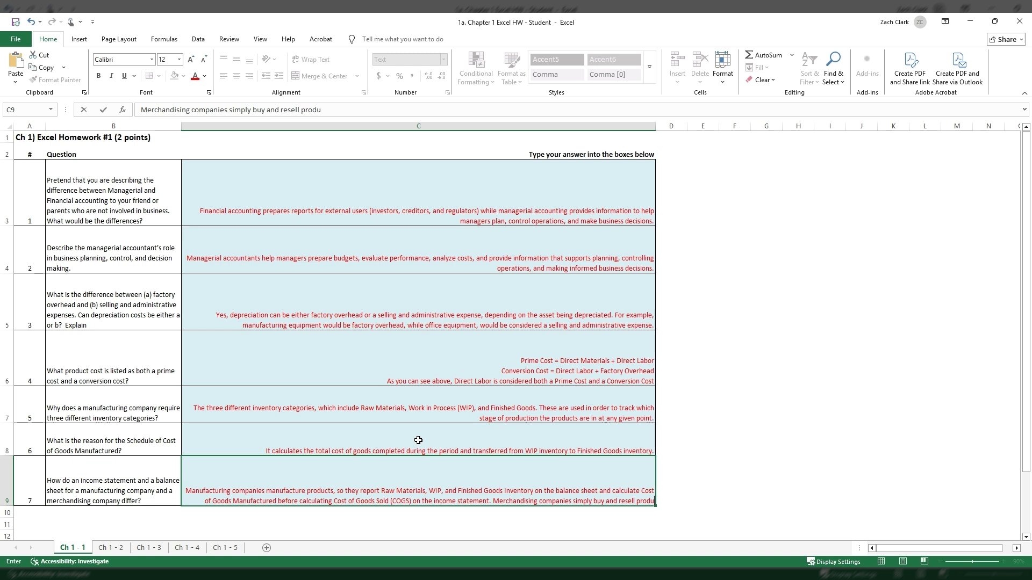
{"action": "type", "text": "ts,"}
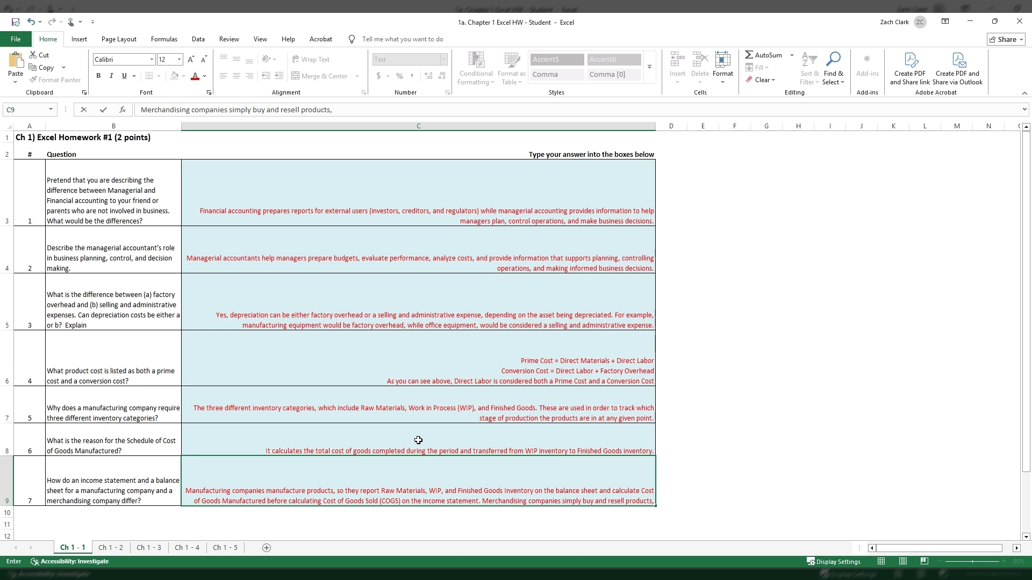
Continue the second C9 sentence with "so they have only Merchandise Inventory on the balance sheet,".
{"action": "type", "text": "so they"}
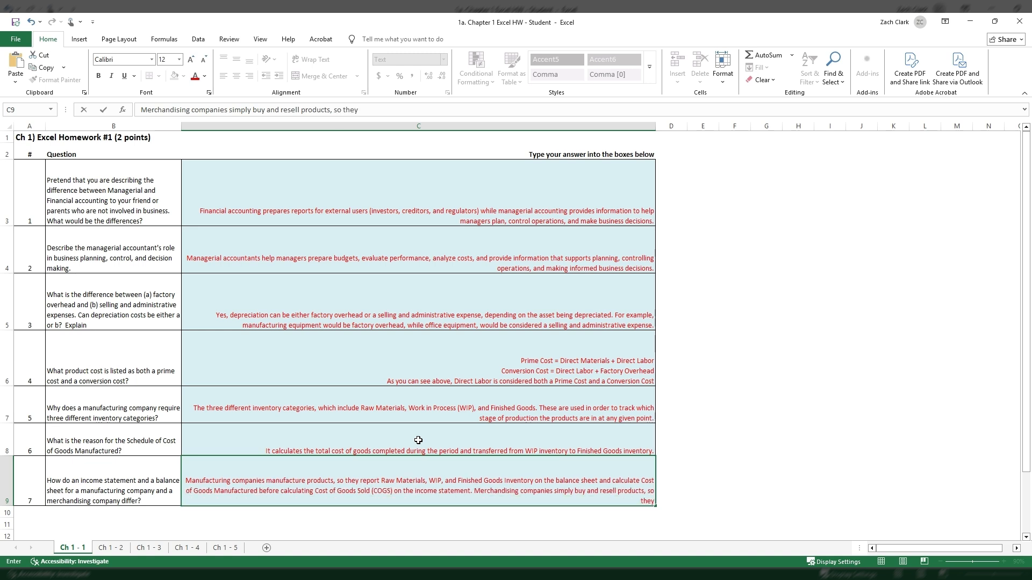
{"action": "type", "text": " have only Merchandise Invento"}
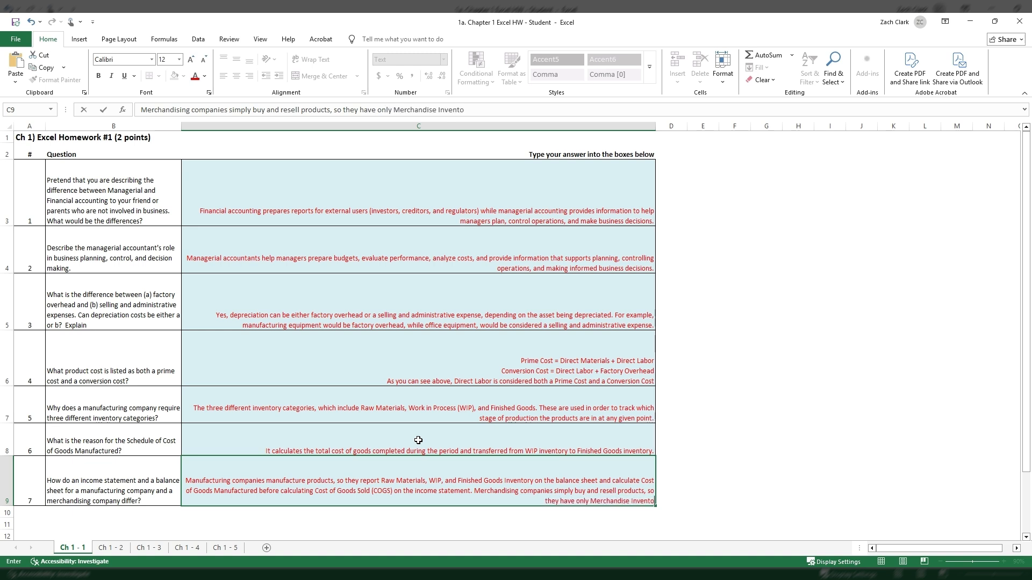
{"action": "type", "text": "ry on the balance shee"}
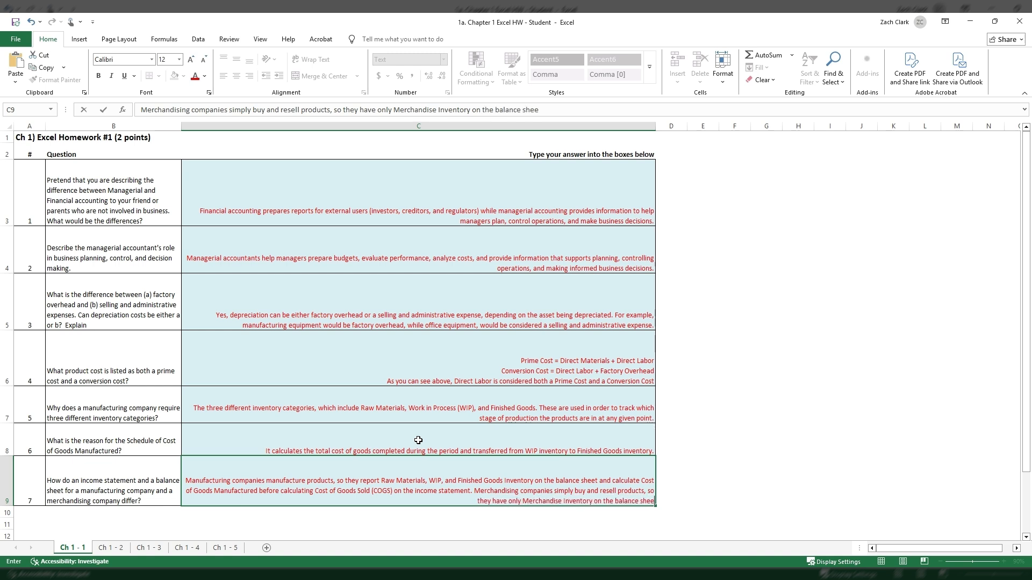
{"action": "type", "text": "t, and th"}
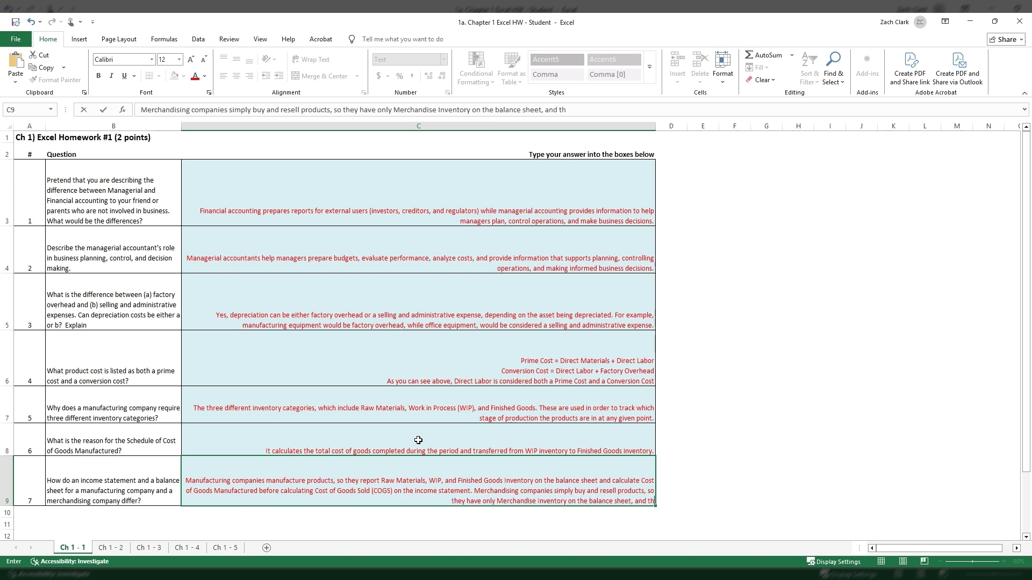
{"action": "type", "text": "ey do not preapre a"}
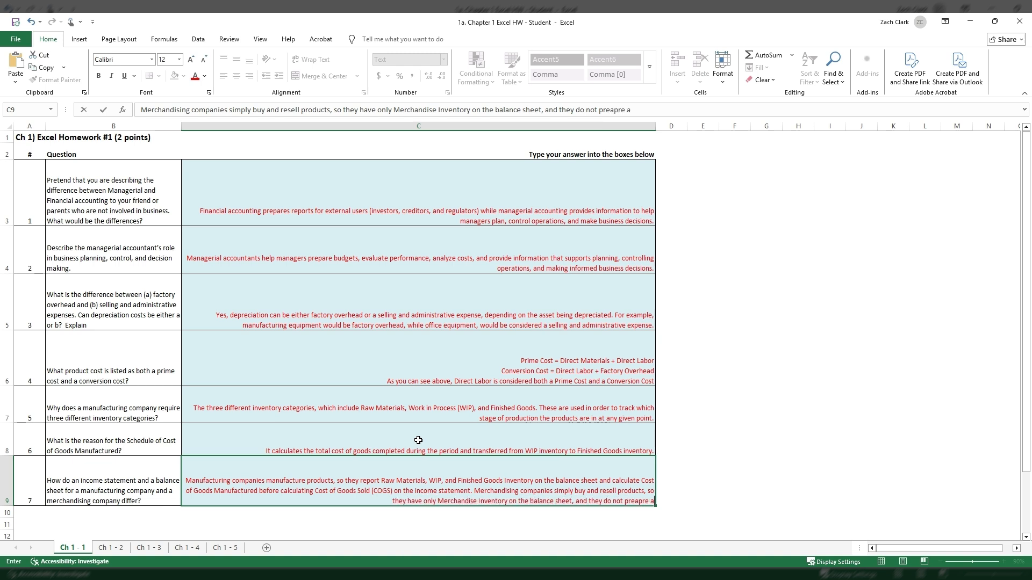
Finish the C9 answer with "and they do not prepare a Cost of Goods Manufactured schedule.", correct "prepare", commit the entry and reselect C9.
{"action": "key", "text": "BackSpace"}
{"action": "key", "text": "BackSpace"}
{"action": "key", "text": "BackSpace"}
{"action": "key", "text": "BackSpace"}
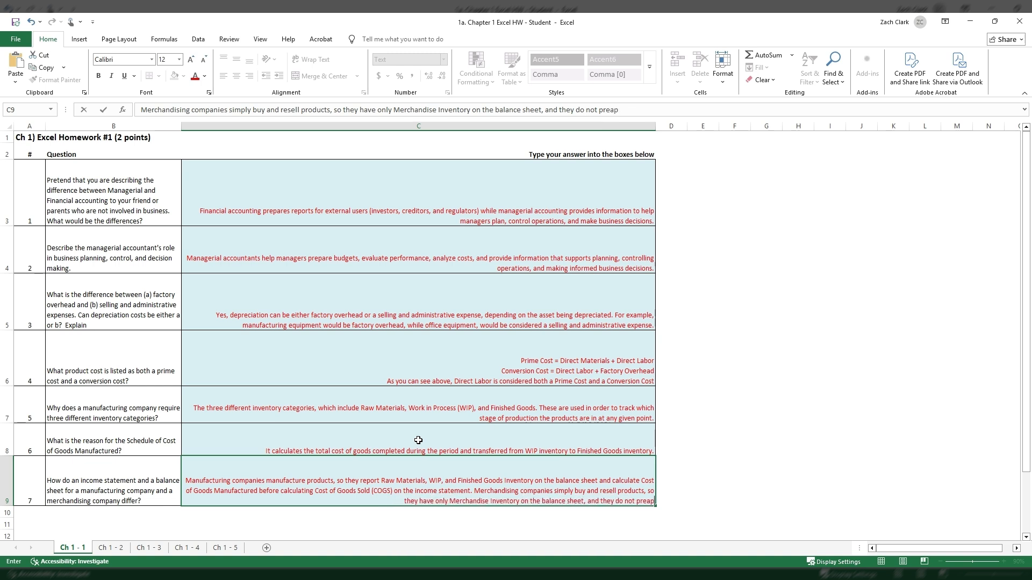
{"action": "key", "text": "BackSpace"}
{"action": "type", "text": "are a C"}
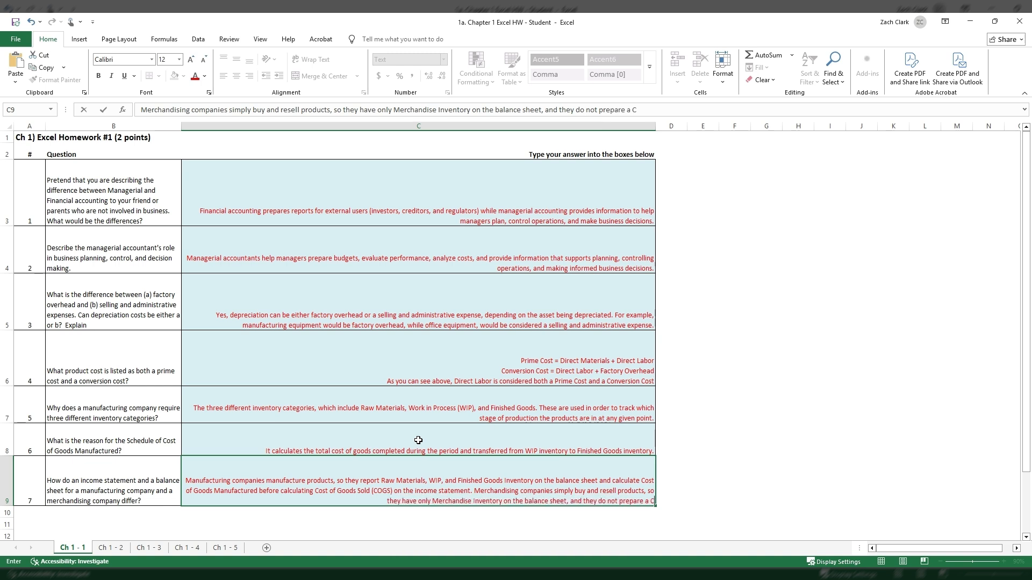
{"action": "type", "text": "ost of Goods"}
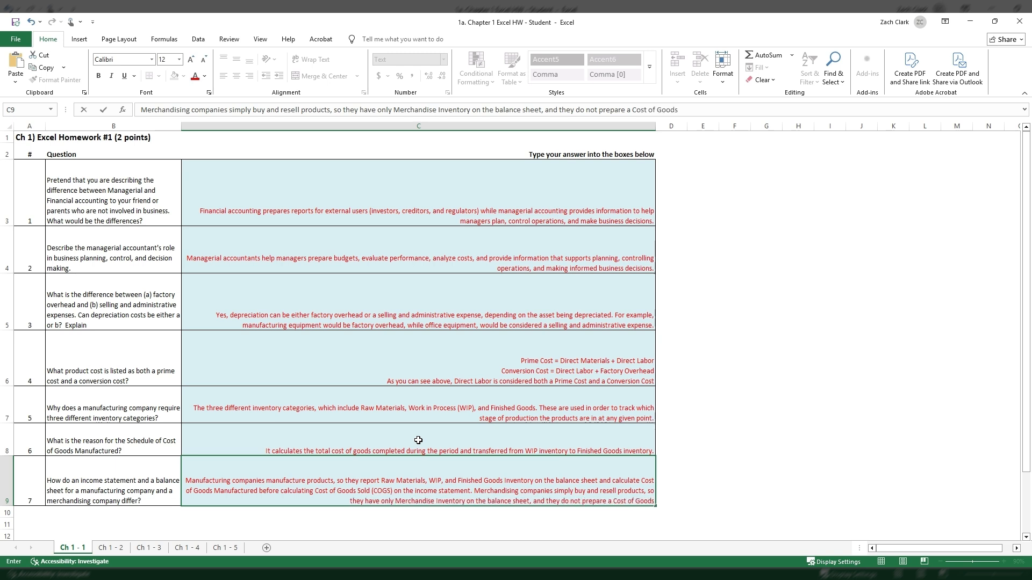
{"action": "type", "text": " Manufactured"}
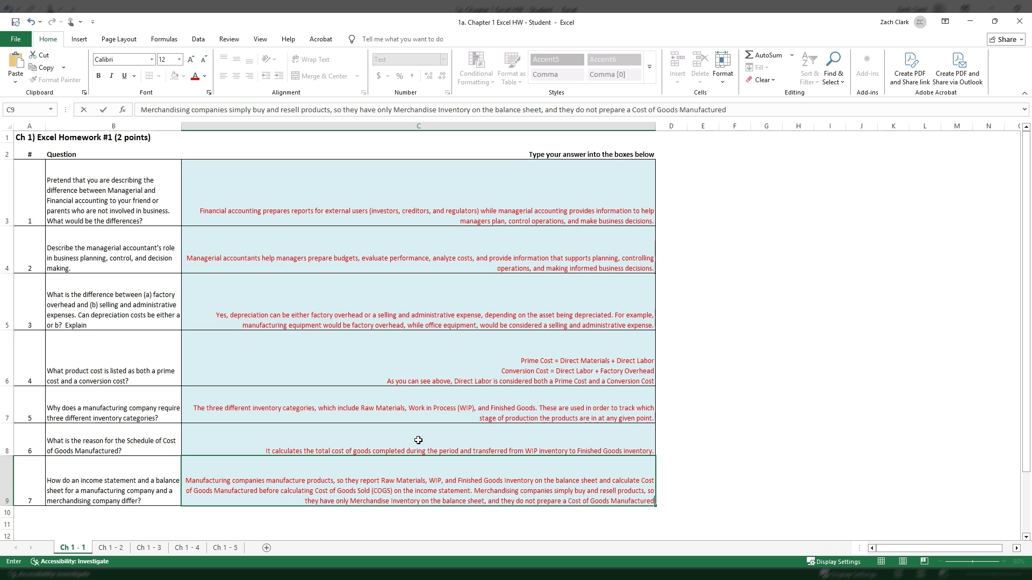
{"action": "type", "text": " schedule."}
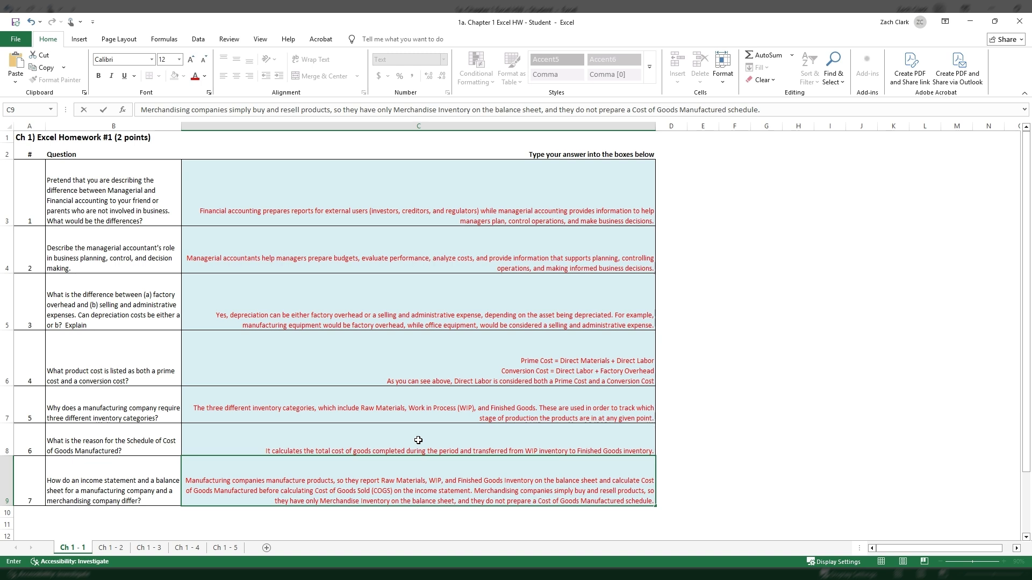
{"action": "key", "text": "Return"}
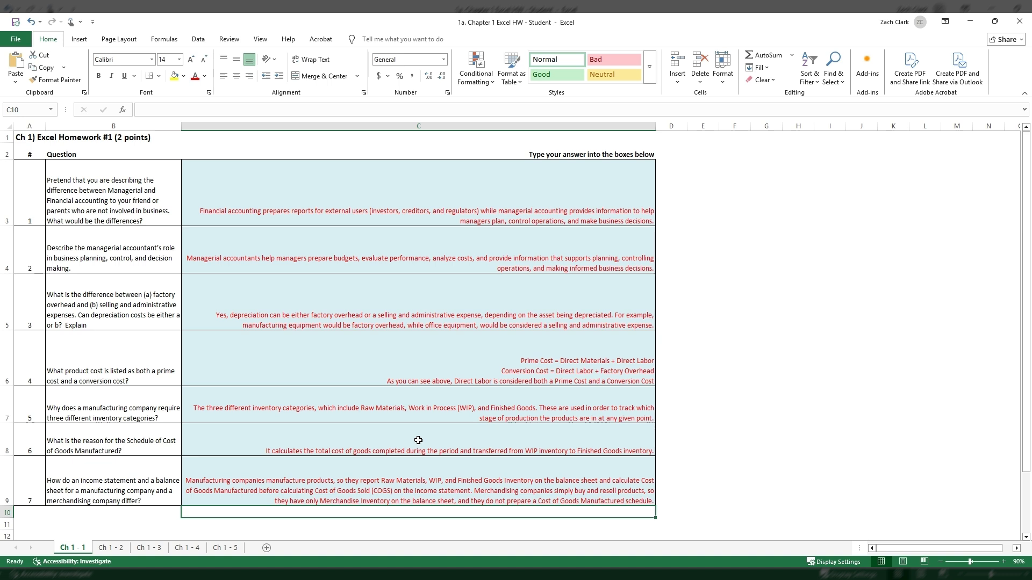
{"action": "left_click", "coordinate": [458, 477]}
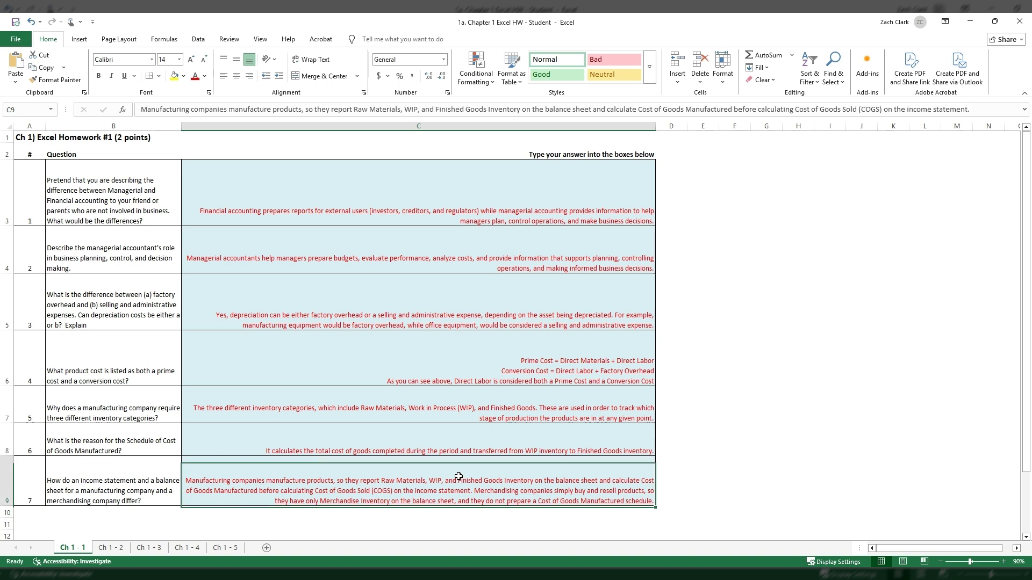